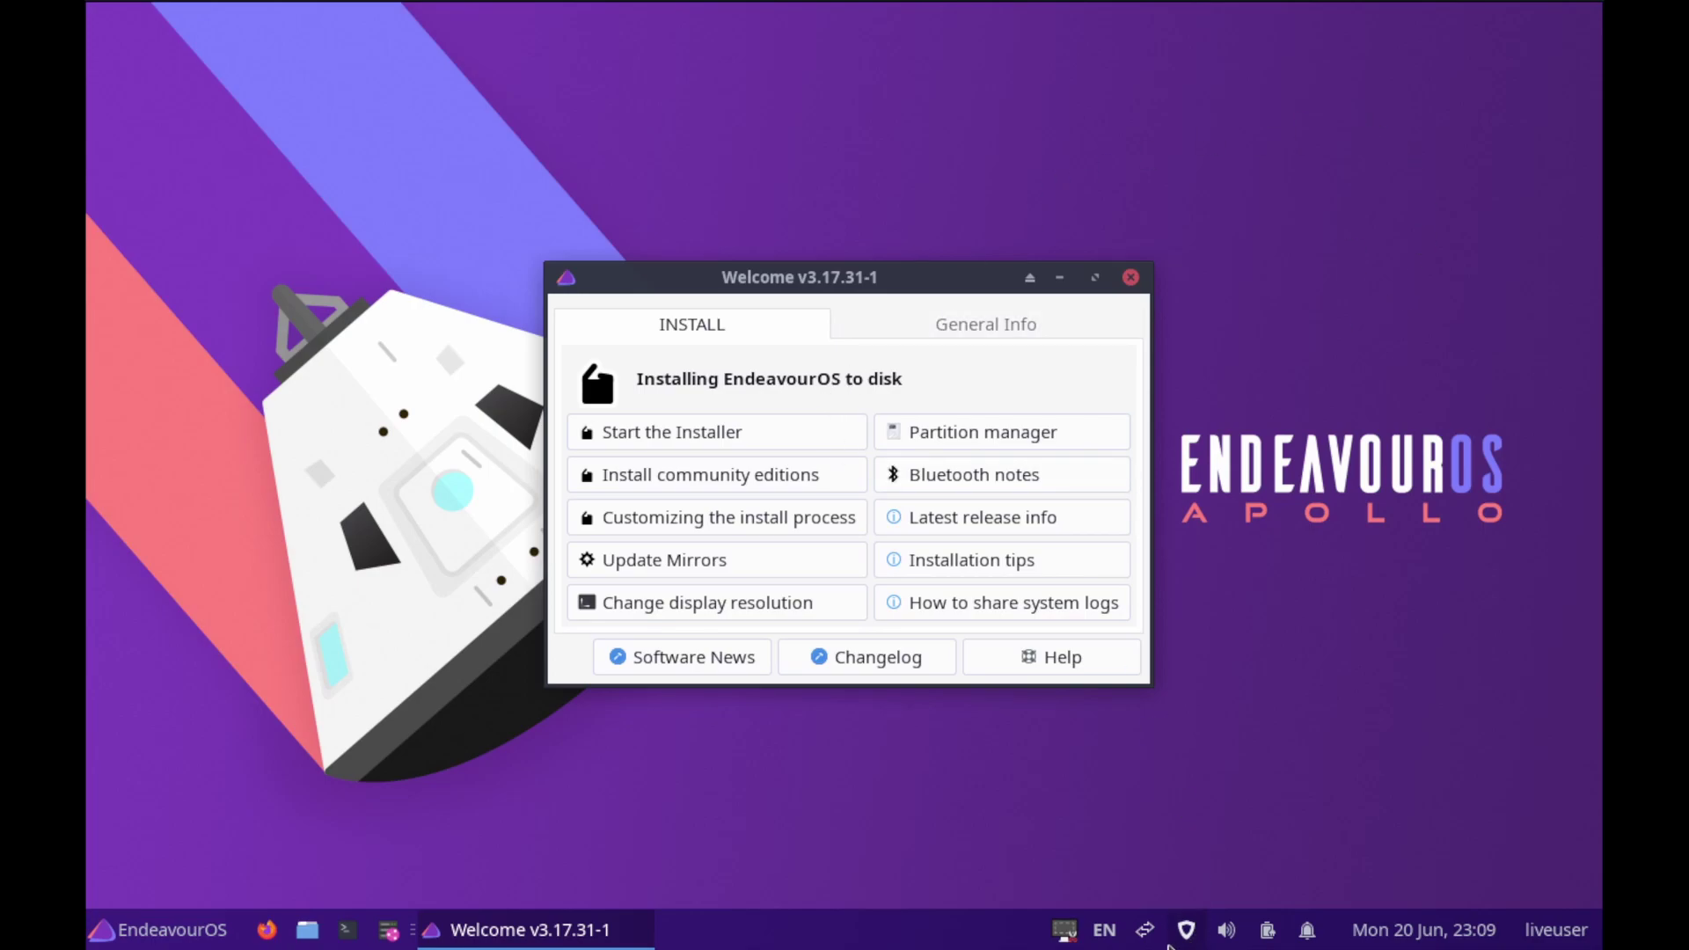
Check the wired connection, start an Online install, and keep Chicago time zone and English (US) keyboard
left_click(1145, 932)
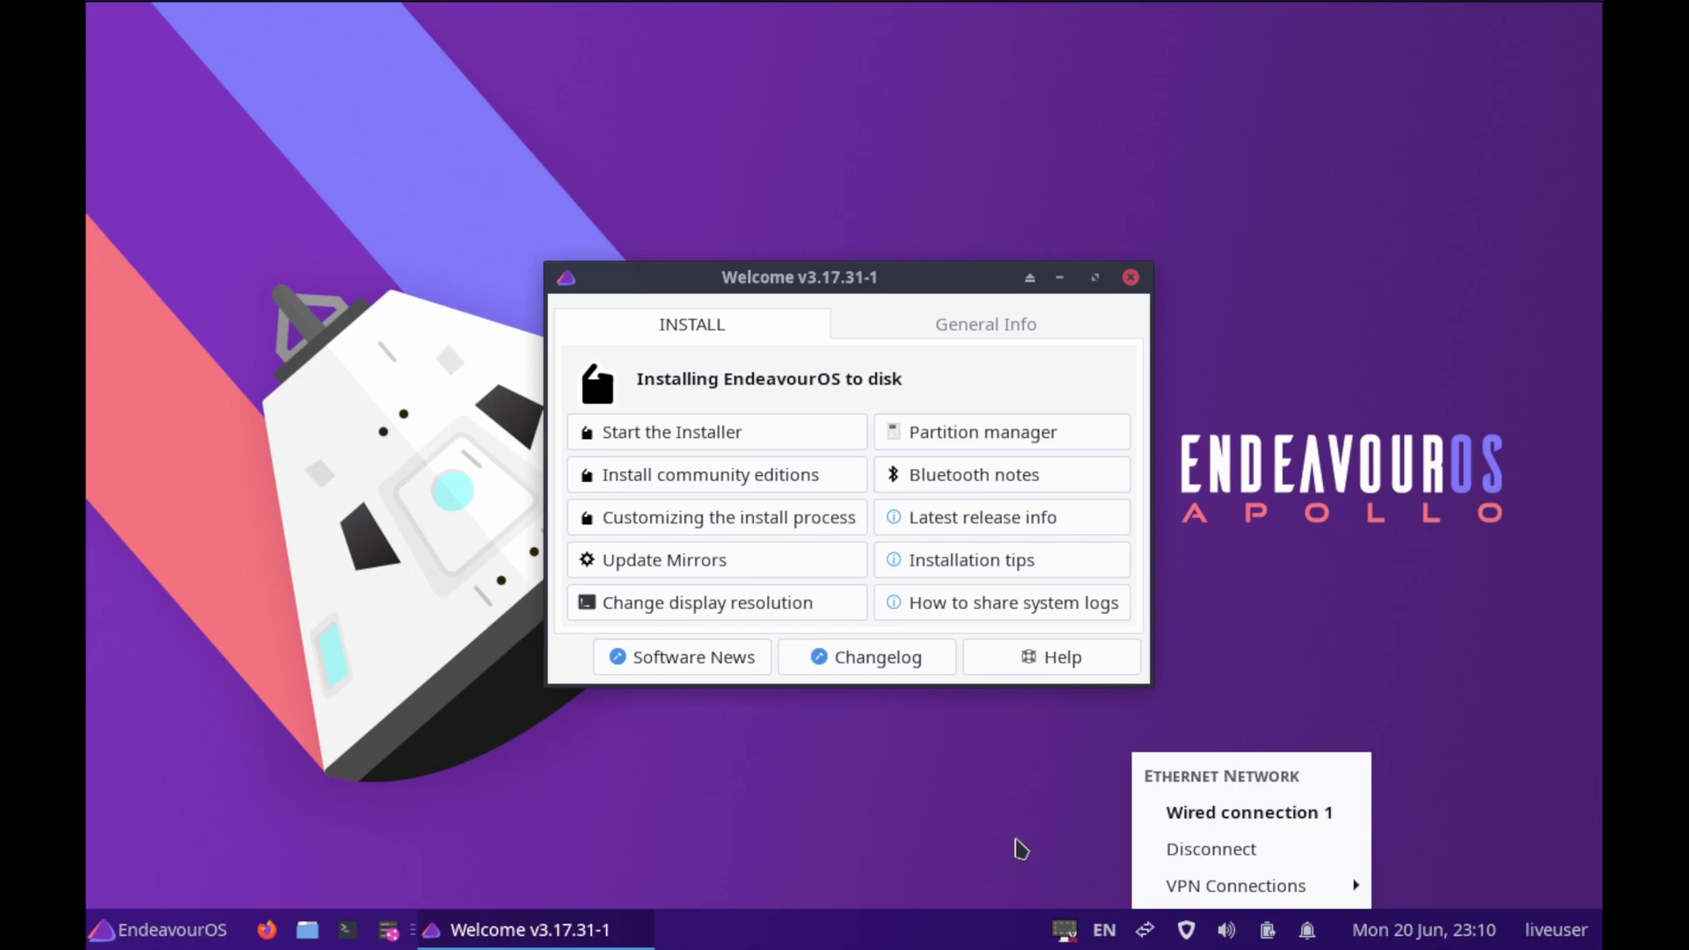
left_click(1020, 847)
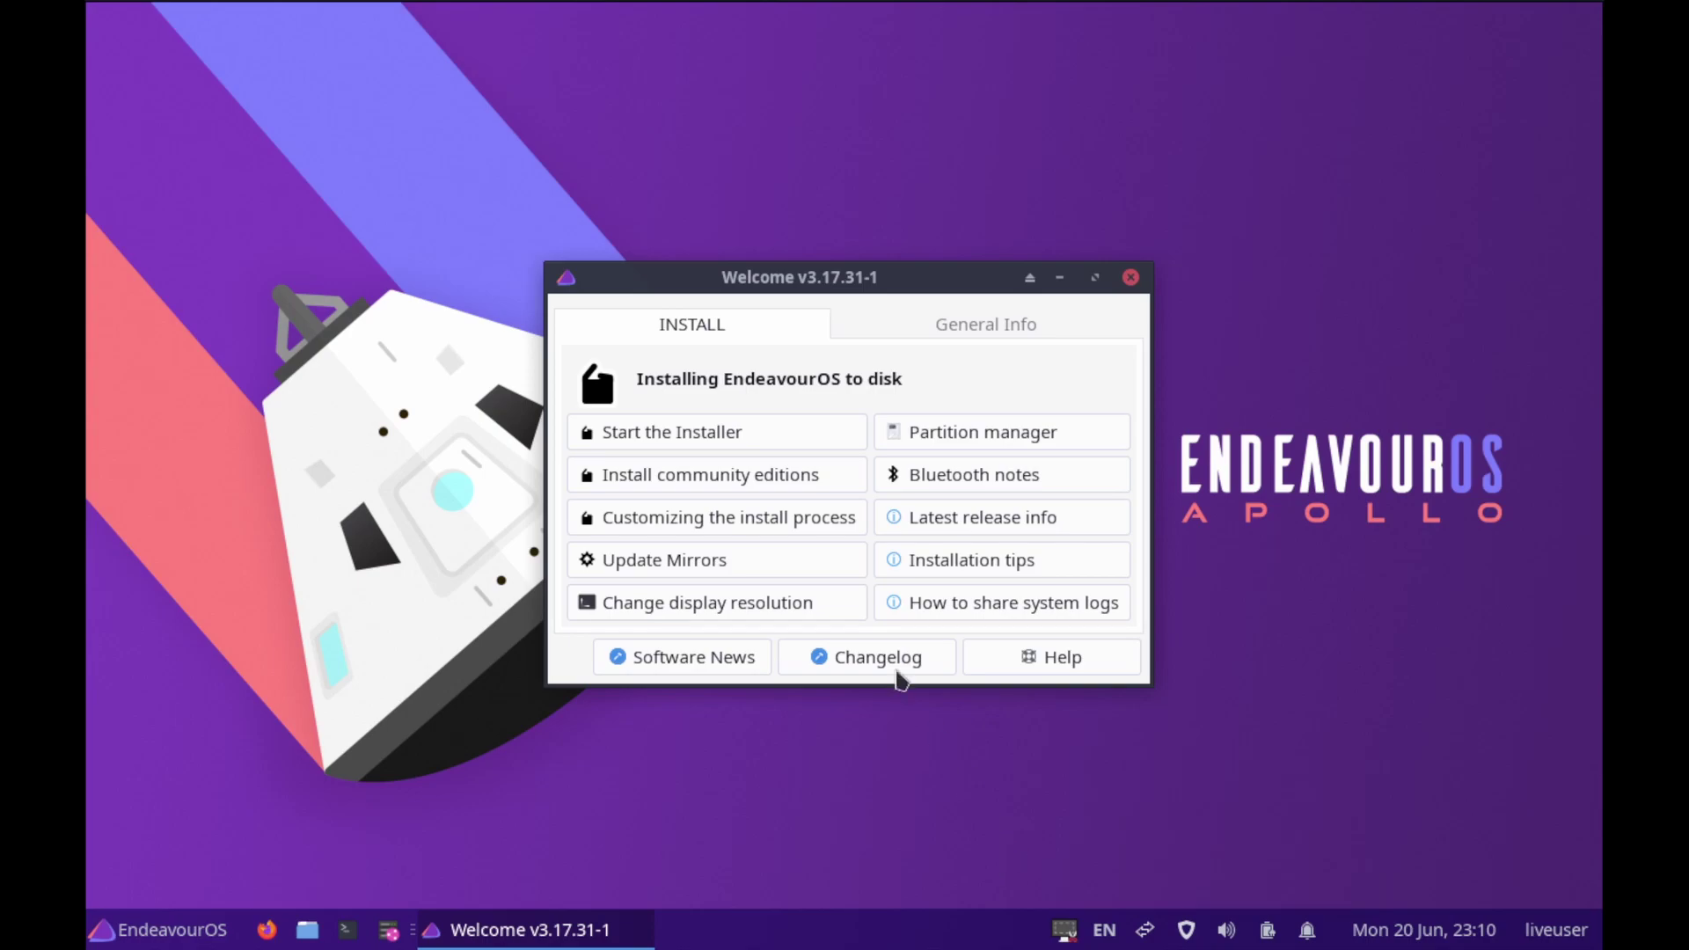
left_click(736, 431)
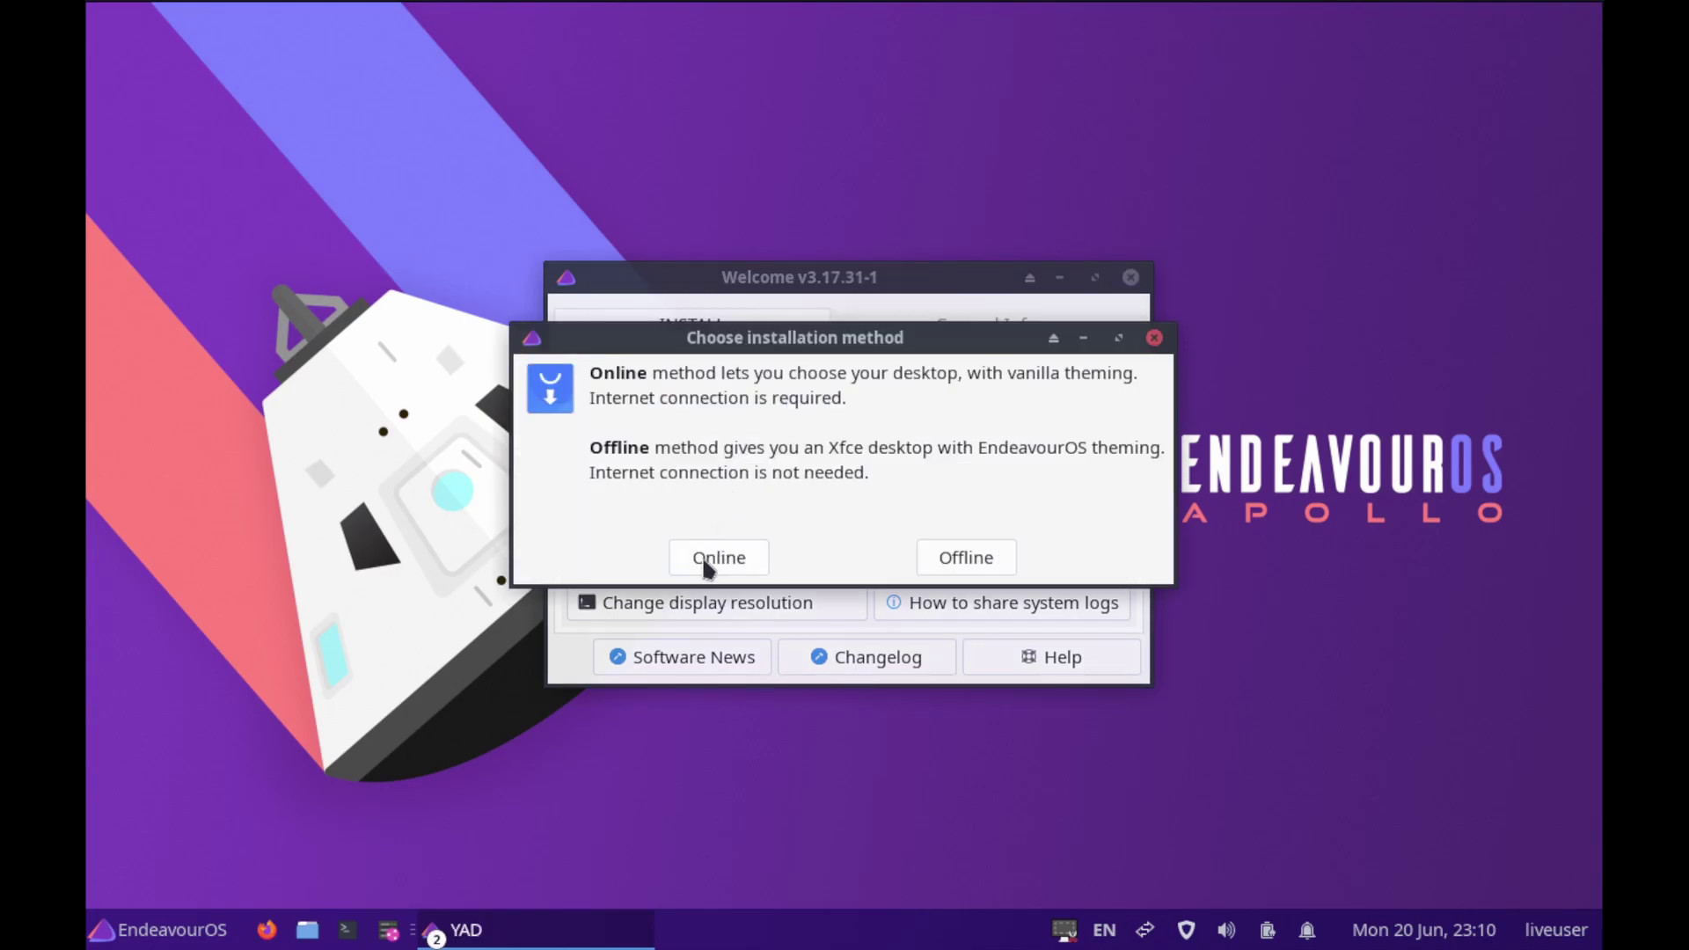
left_click(703, 561)
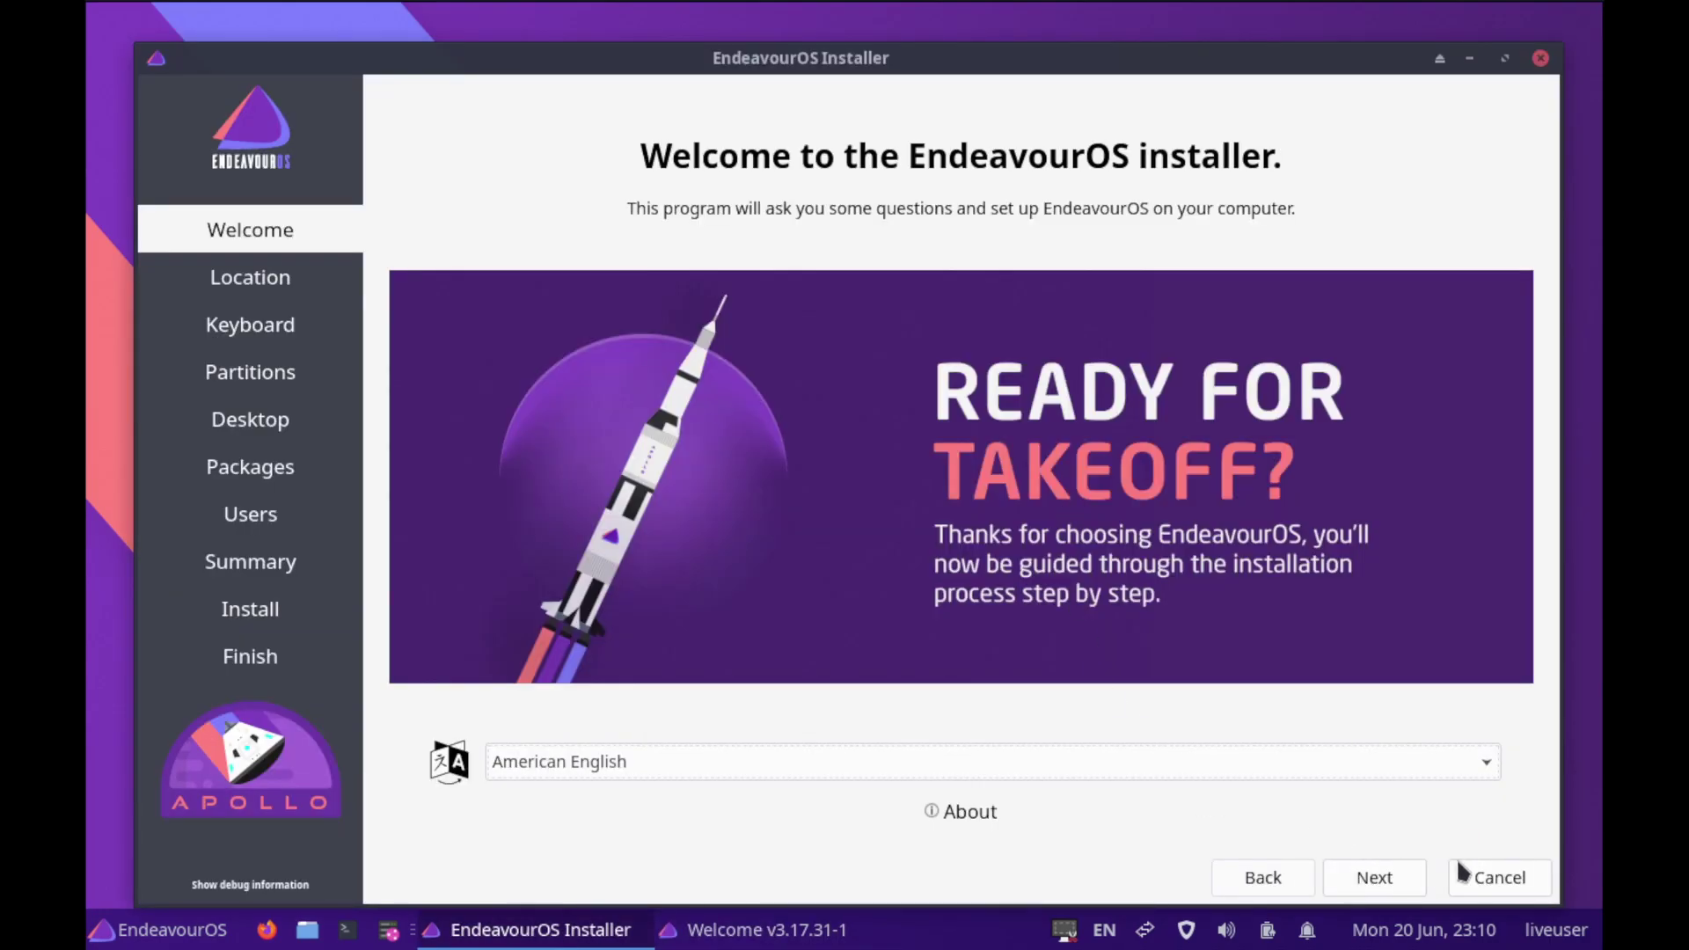
left_click(1398, 879)
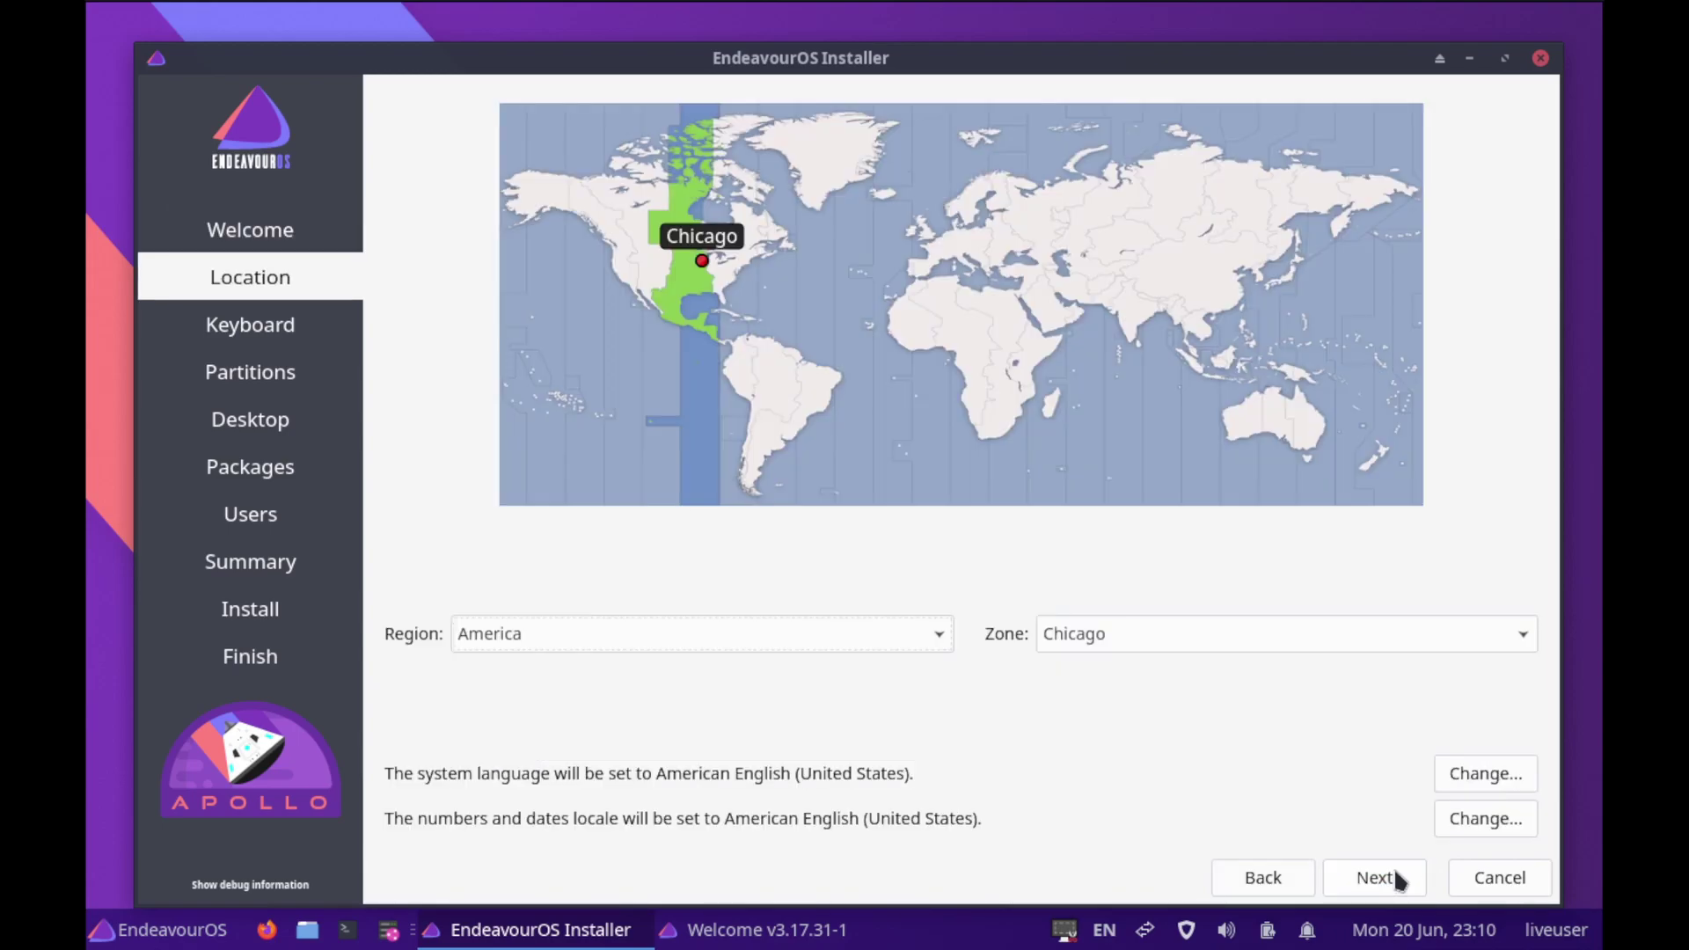
left_click(1397, 876)
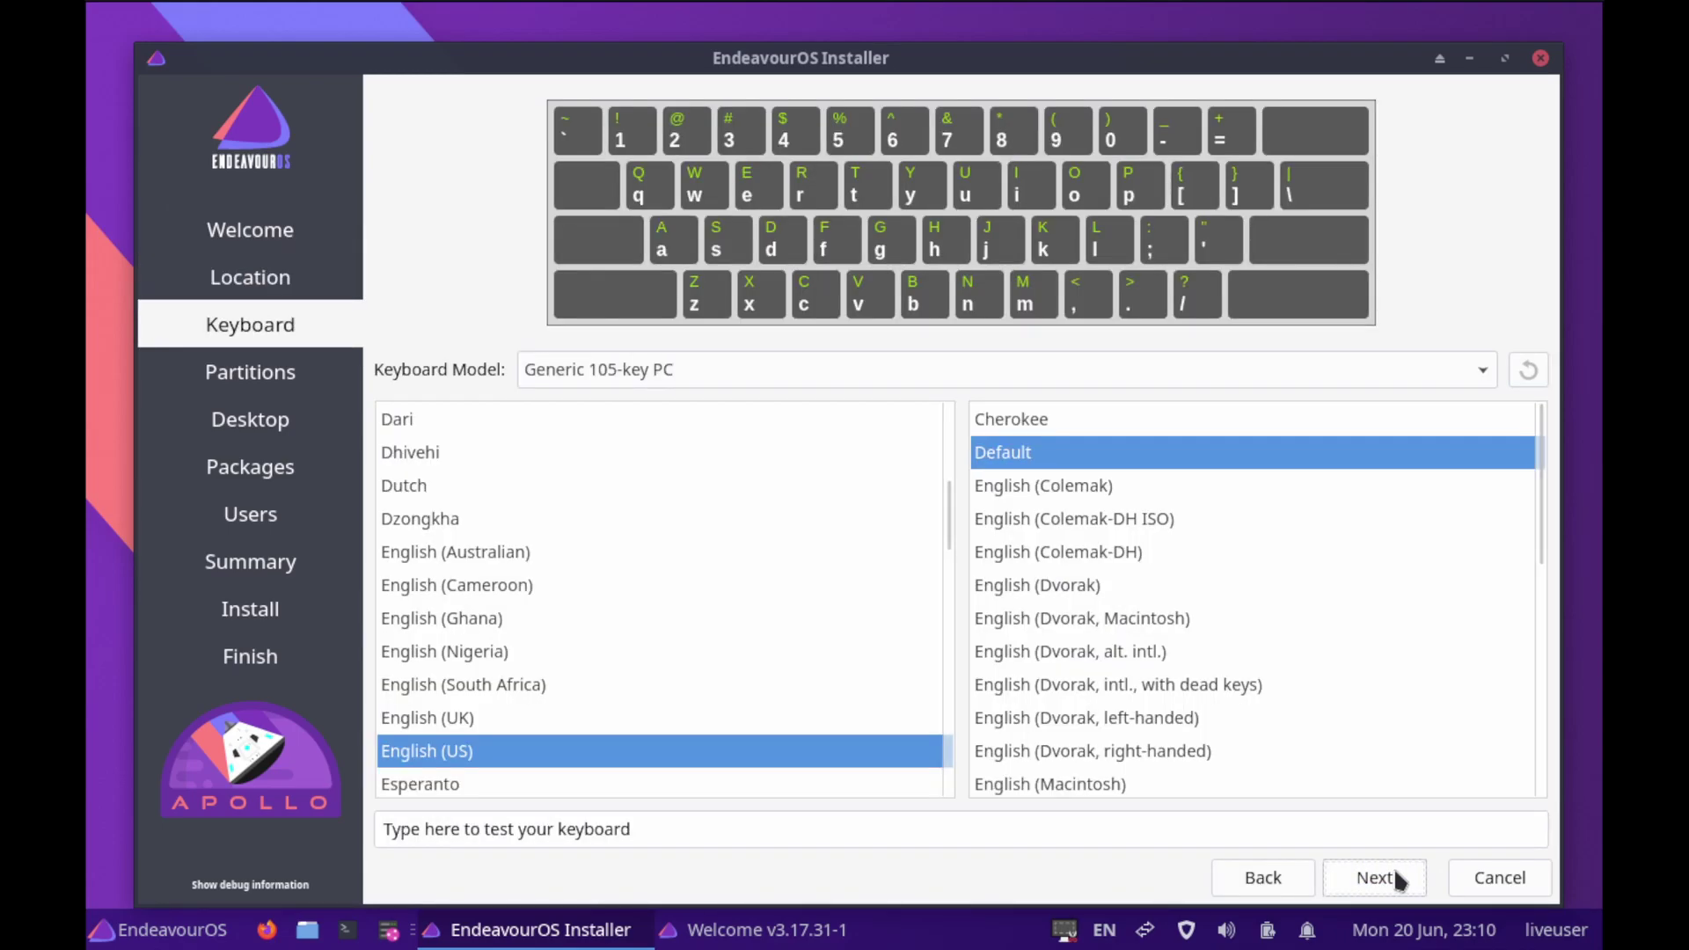
left_click(1397, 875)
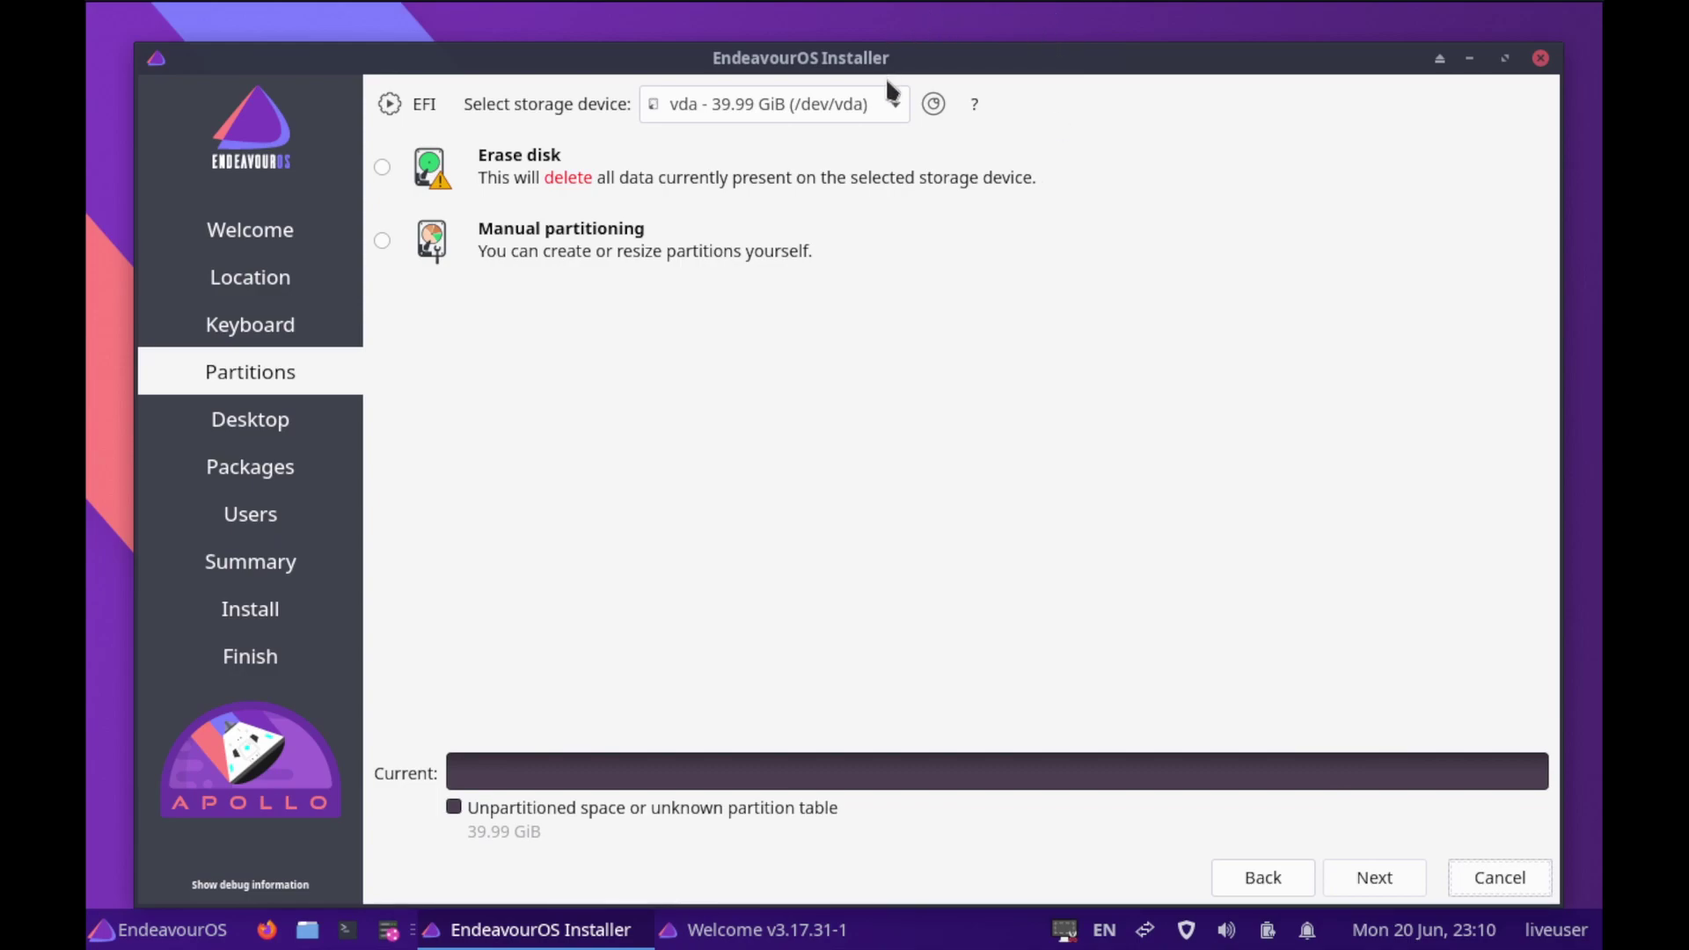
Select disk vda with manual partitioning and continue to the partition editor
left_click(894, 105)
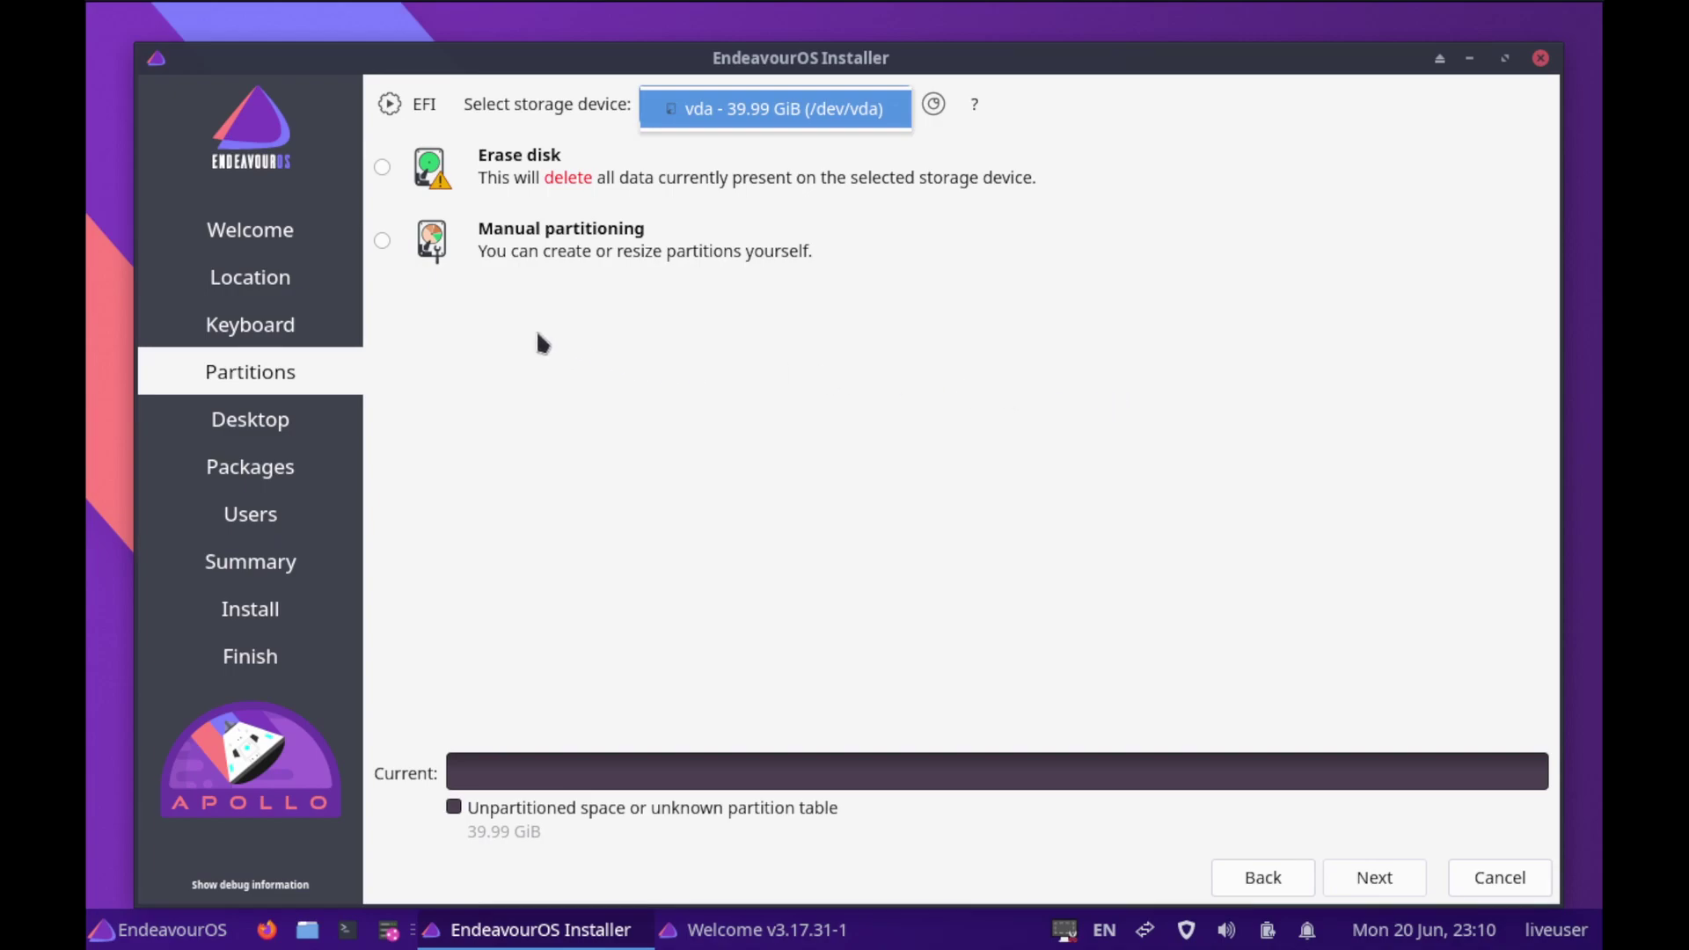
left_click(385, 244)
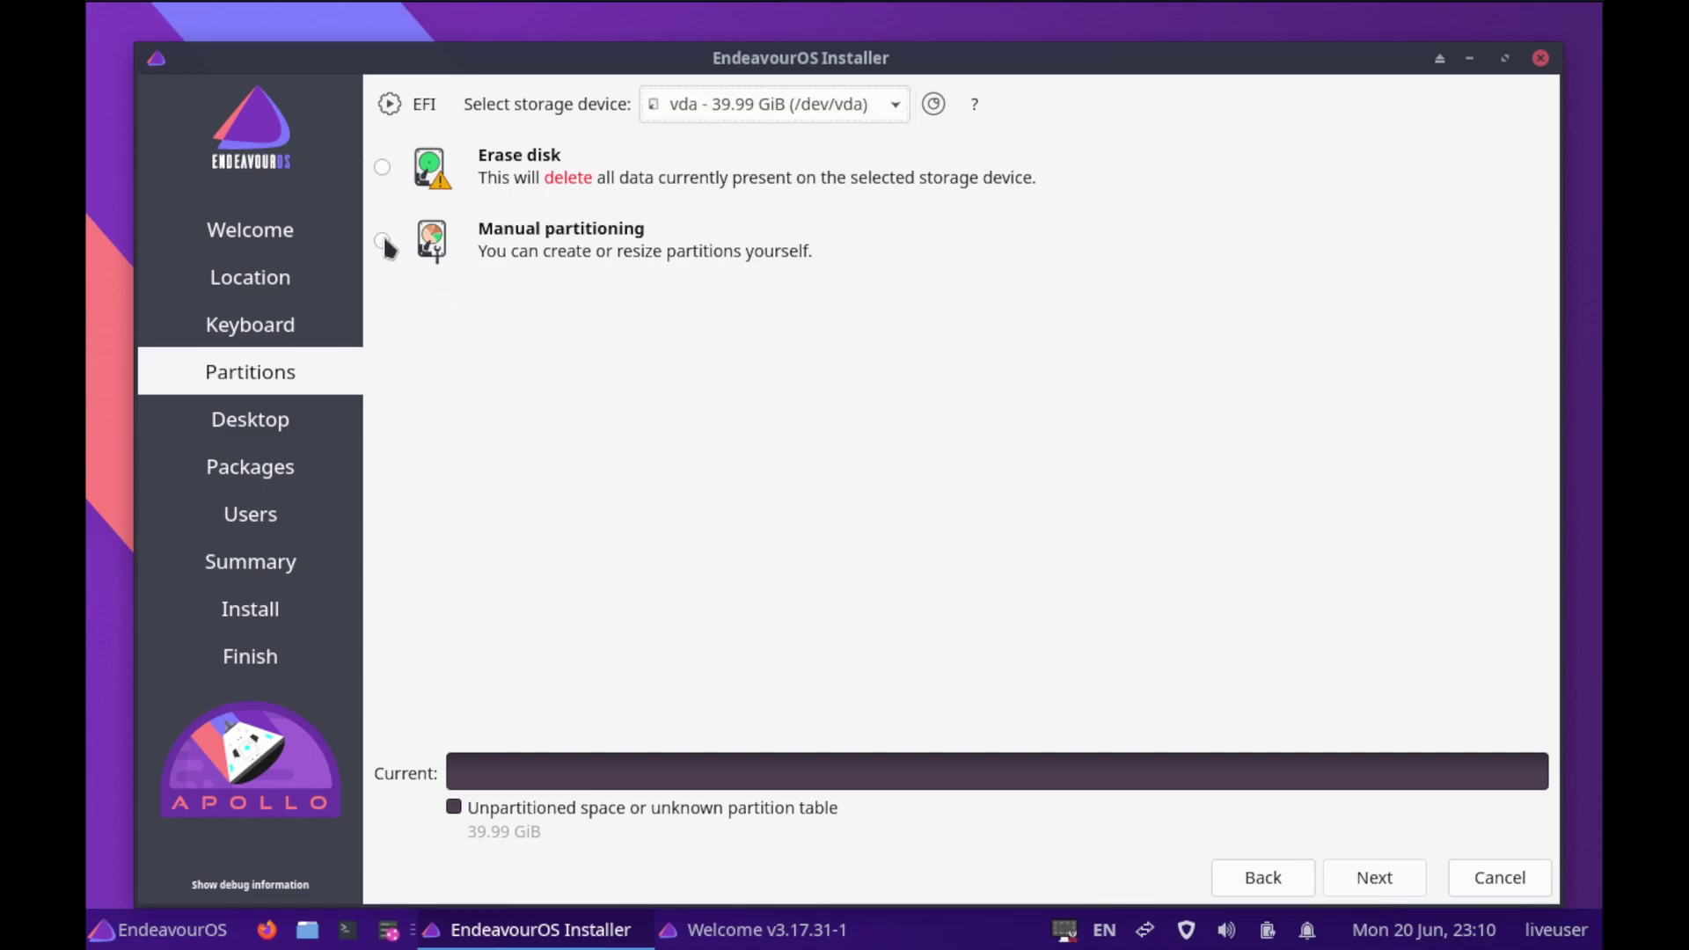
left_click(384, 242)
left_click(1394, 882)
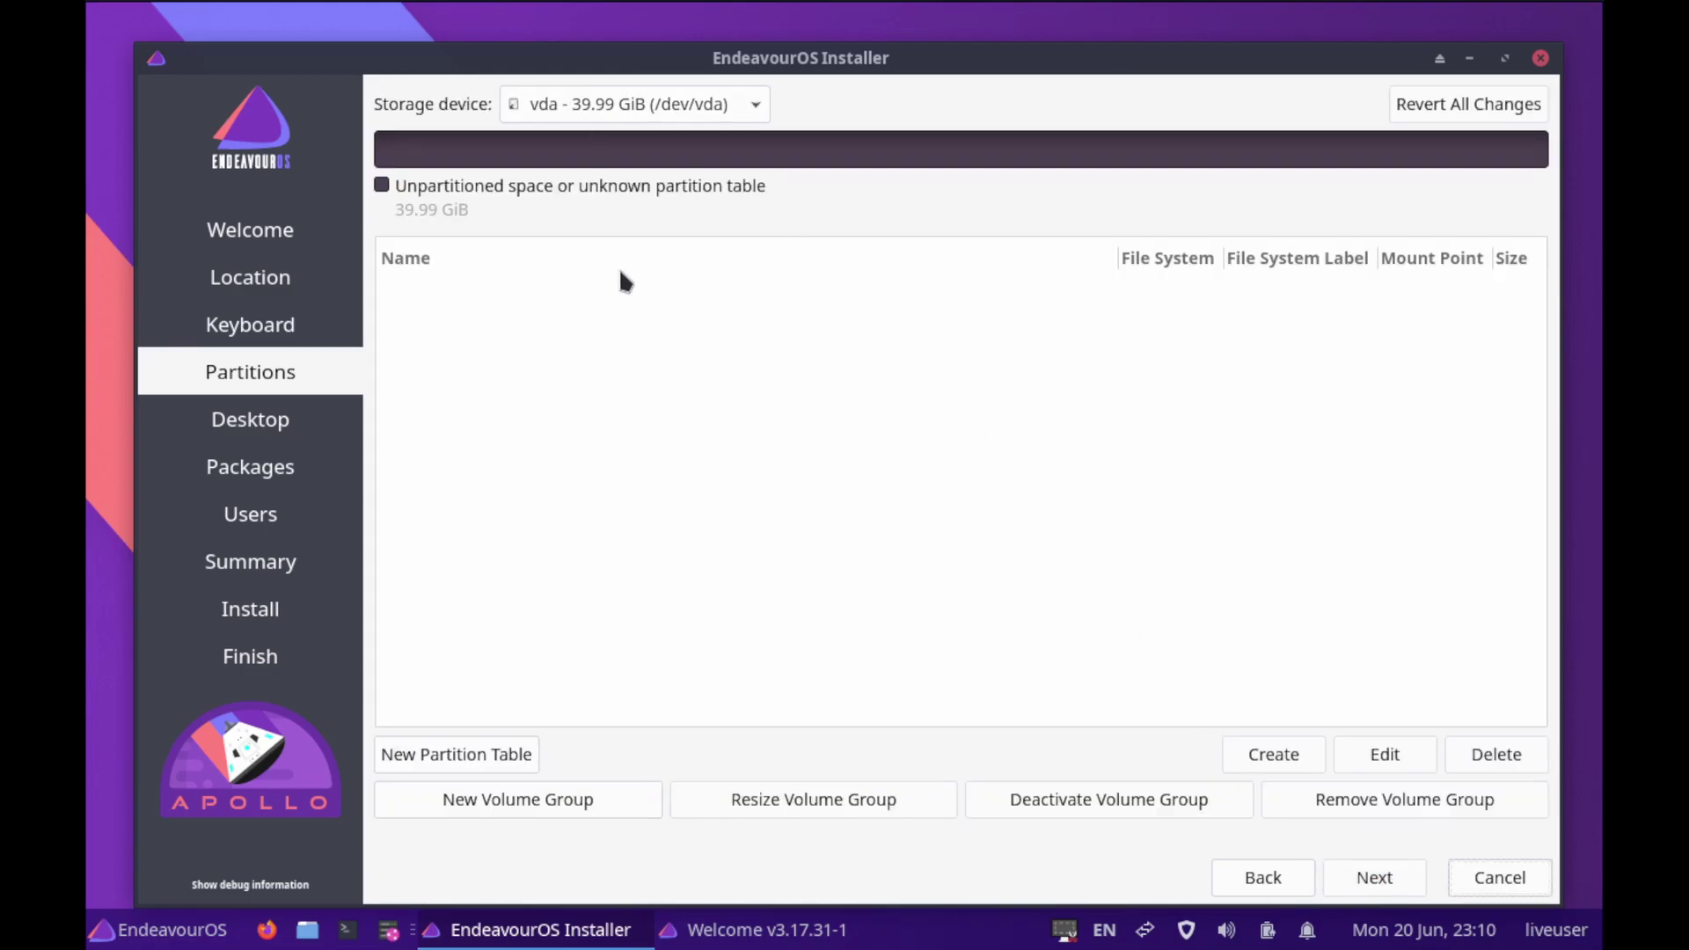
Create a GPT partition table on vda, then add an 8 MiB unformatted partition flagged bios-grub
left_click(482, 762)
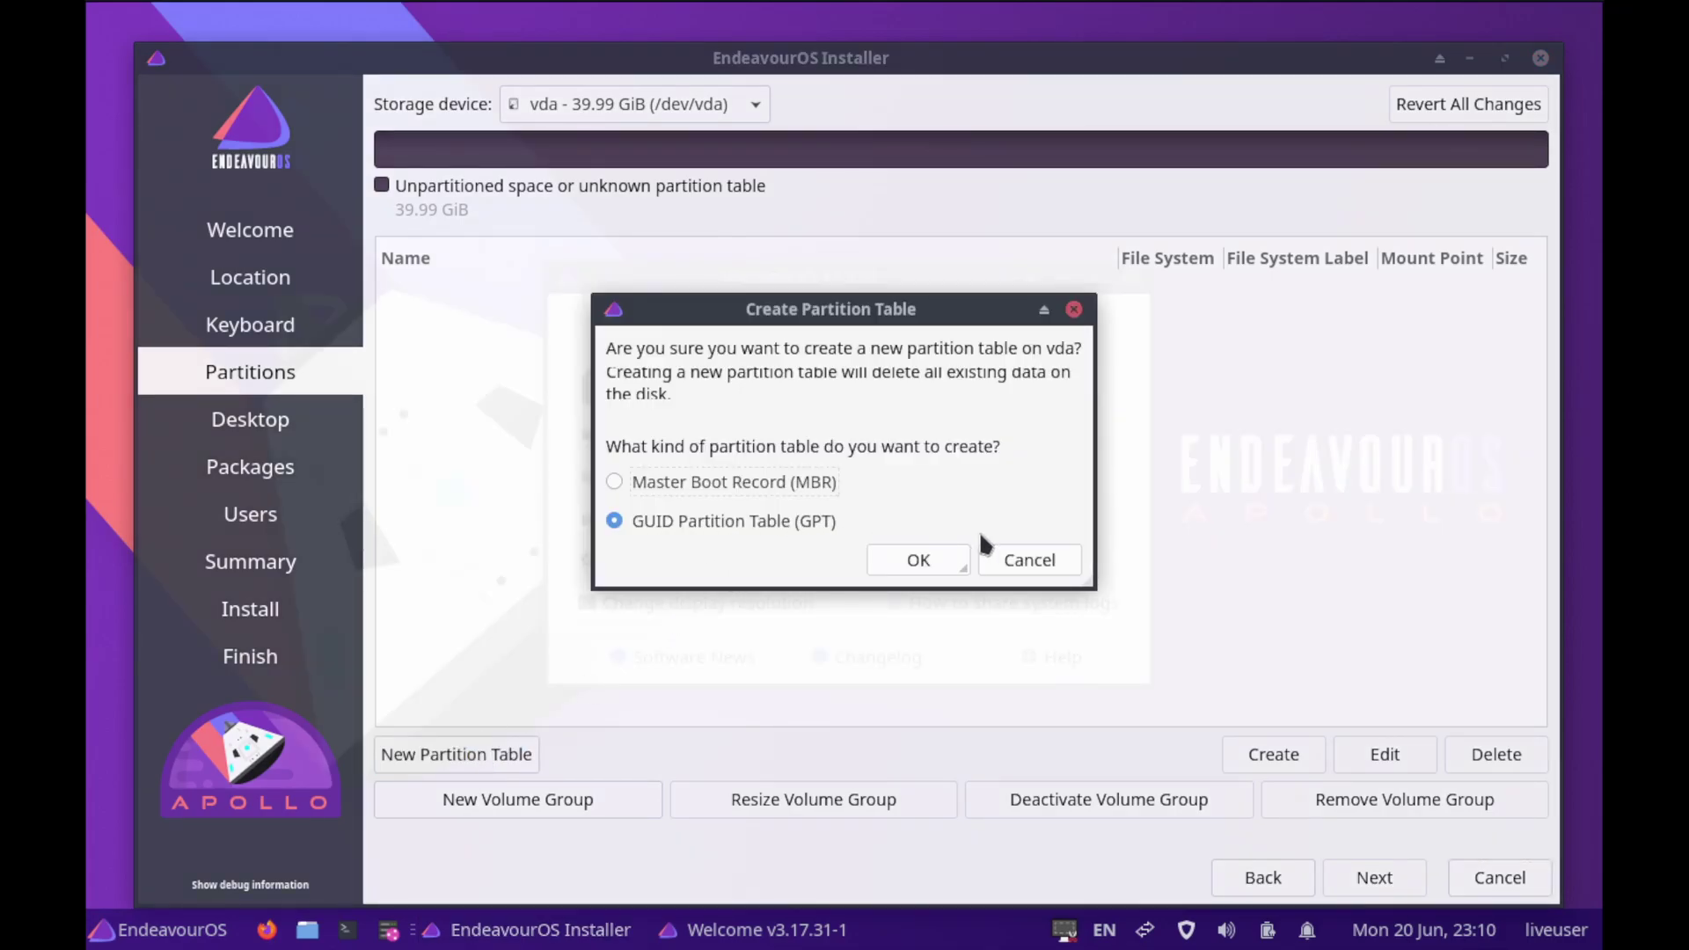
left_click(938, 561)
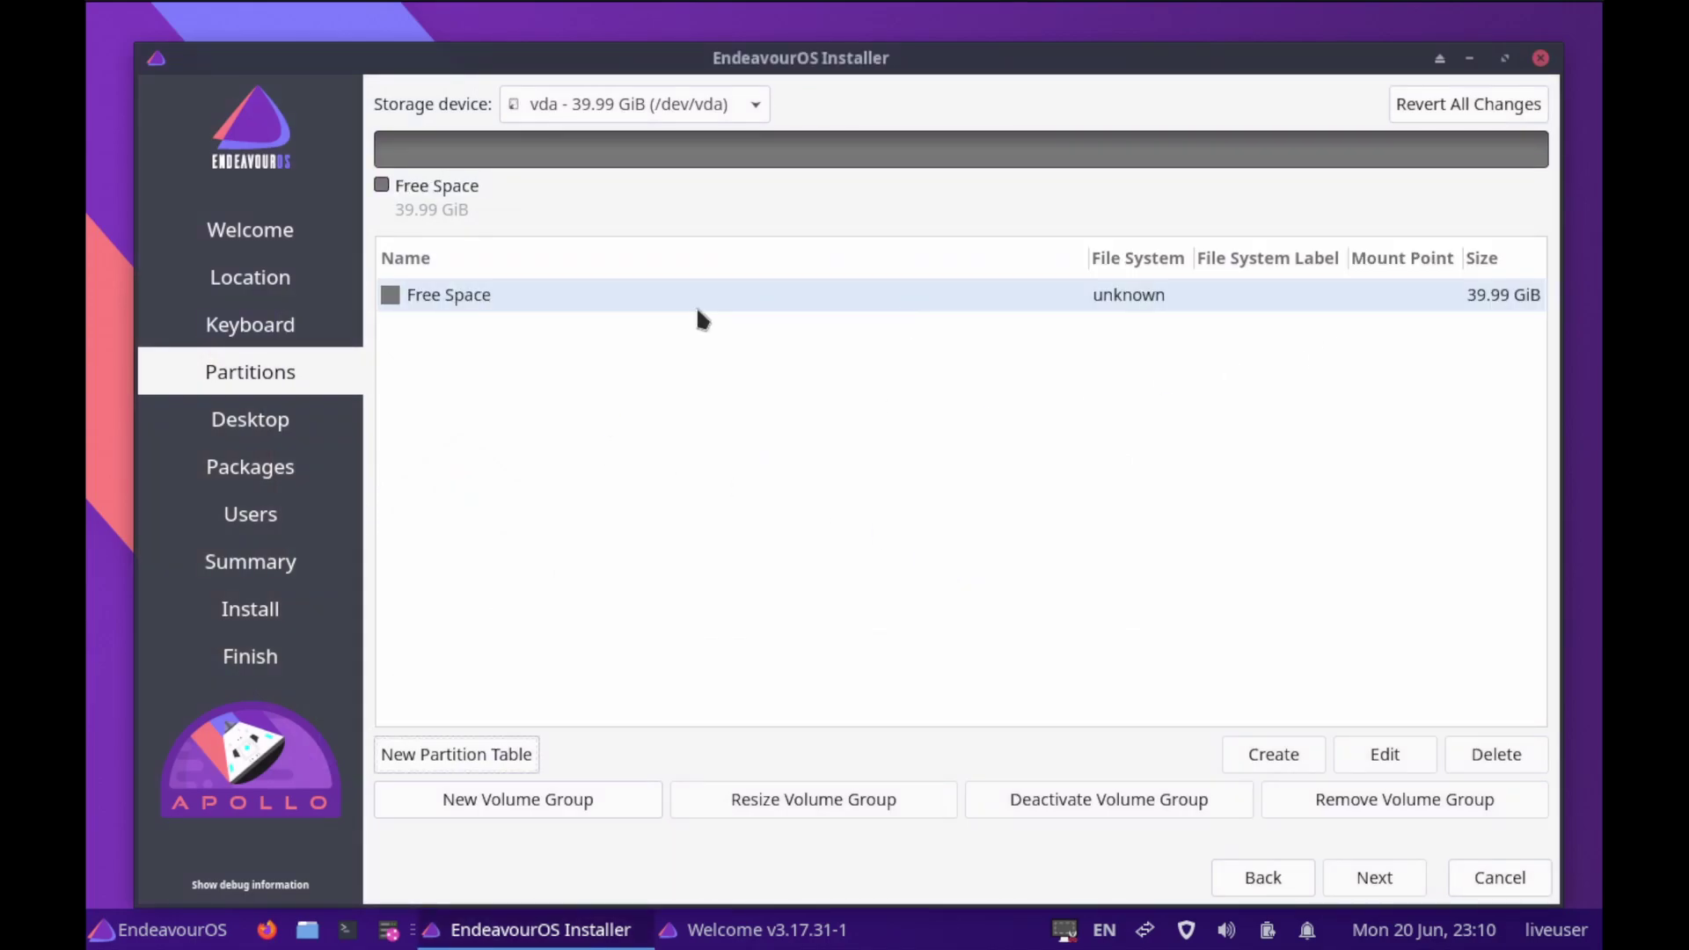
left_click(478, 298)
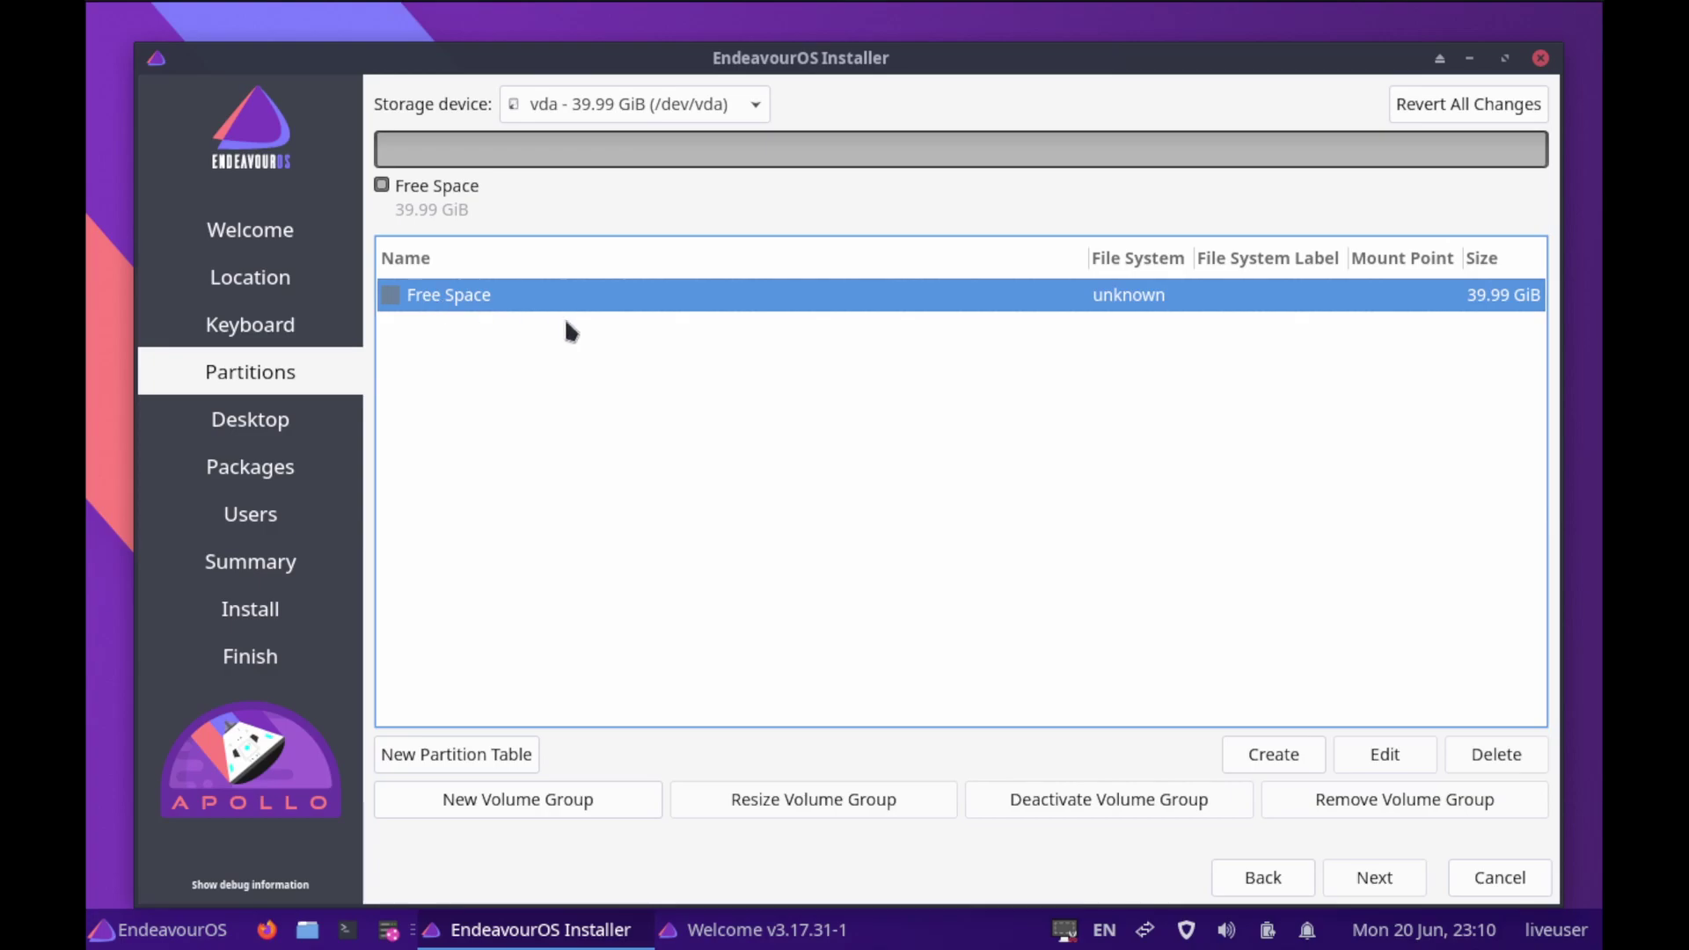
left_click(1275, 750)
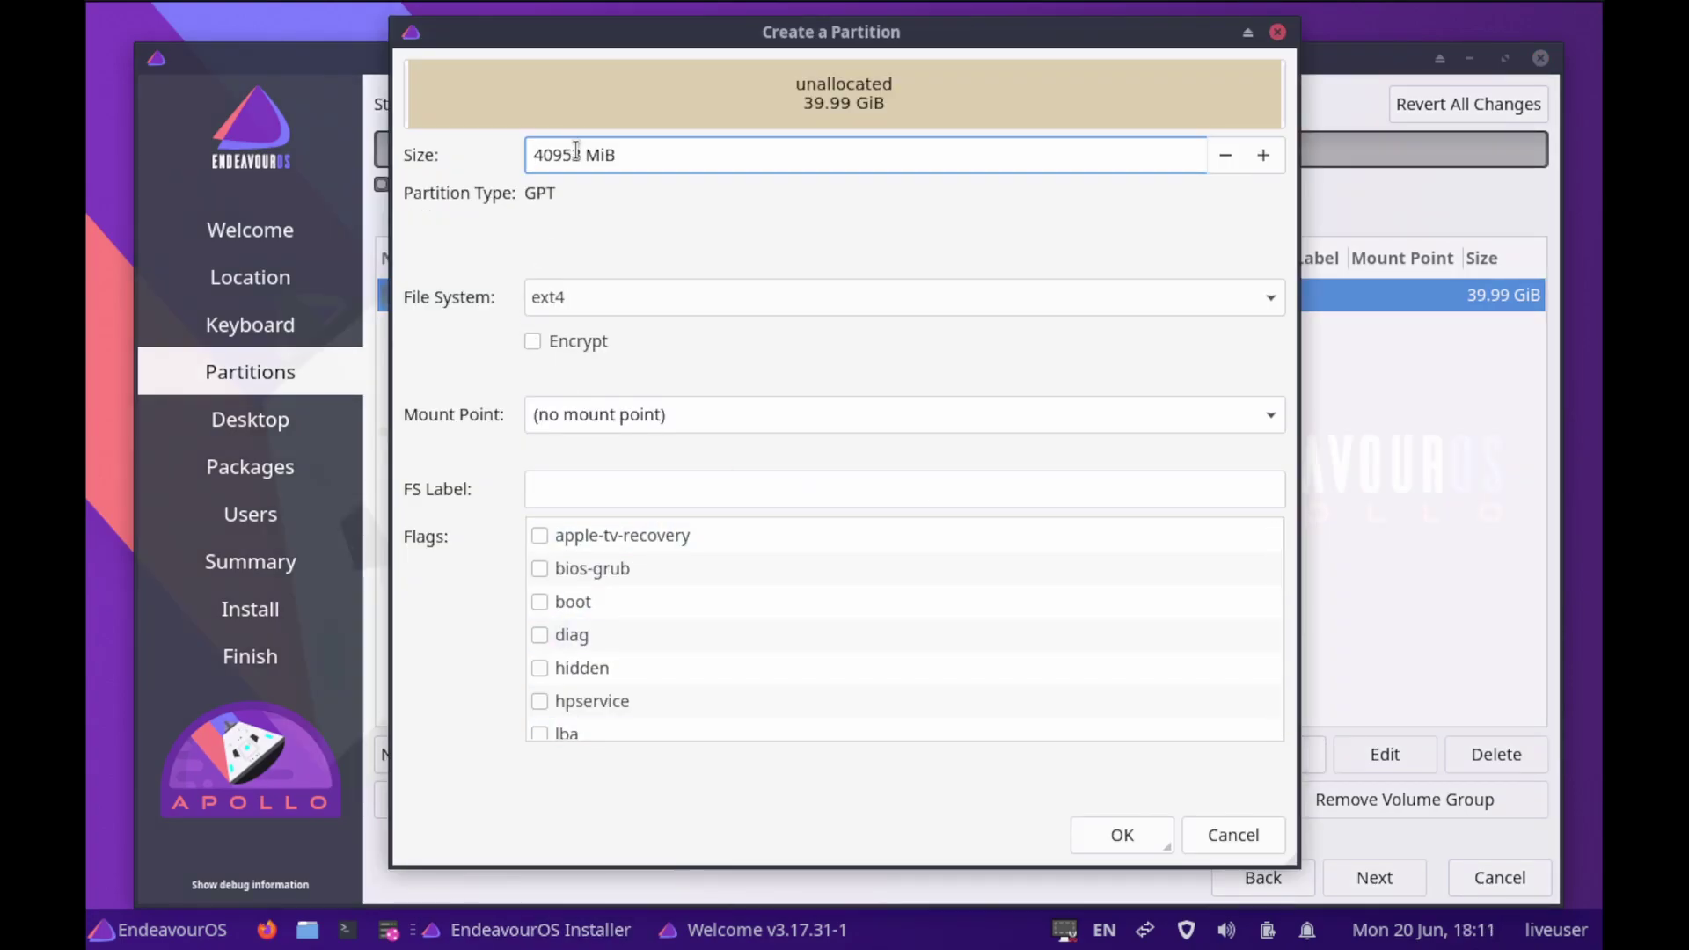
left_click(577, 154)
left_click_drag(577, 154, 496, 159)
type("8")
left_click(1267, 302)
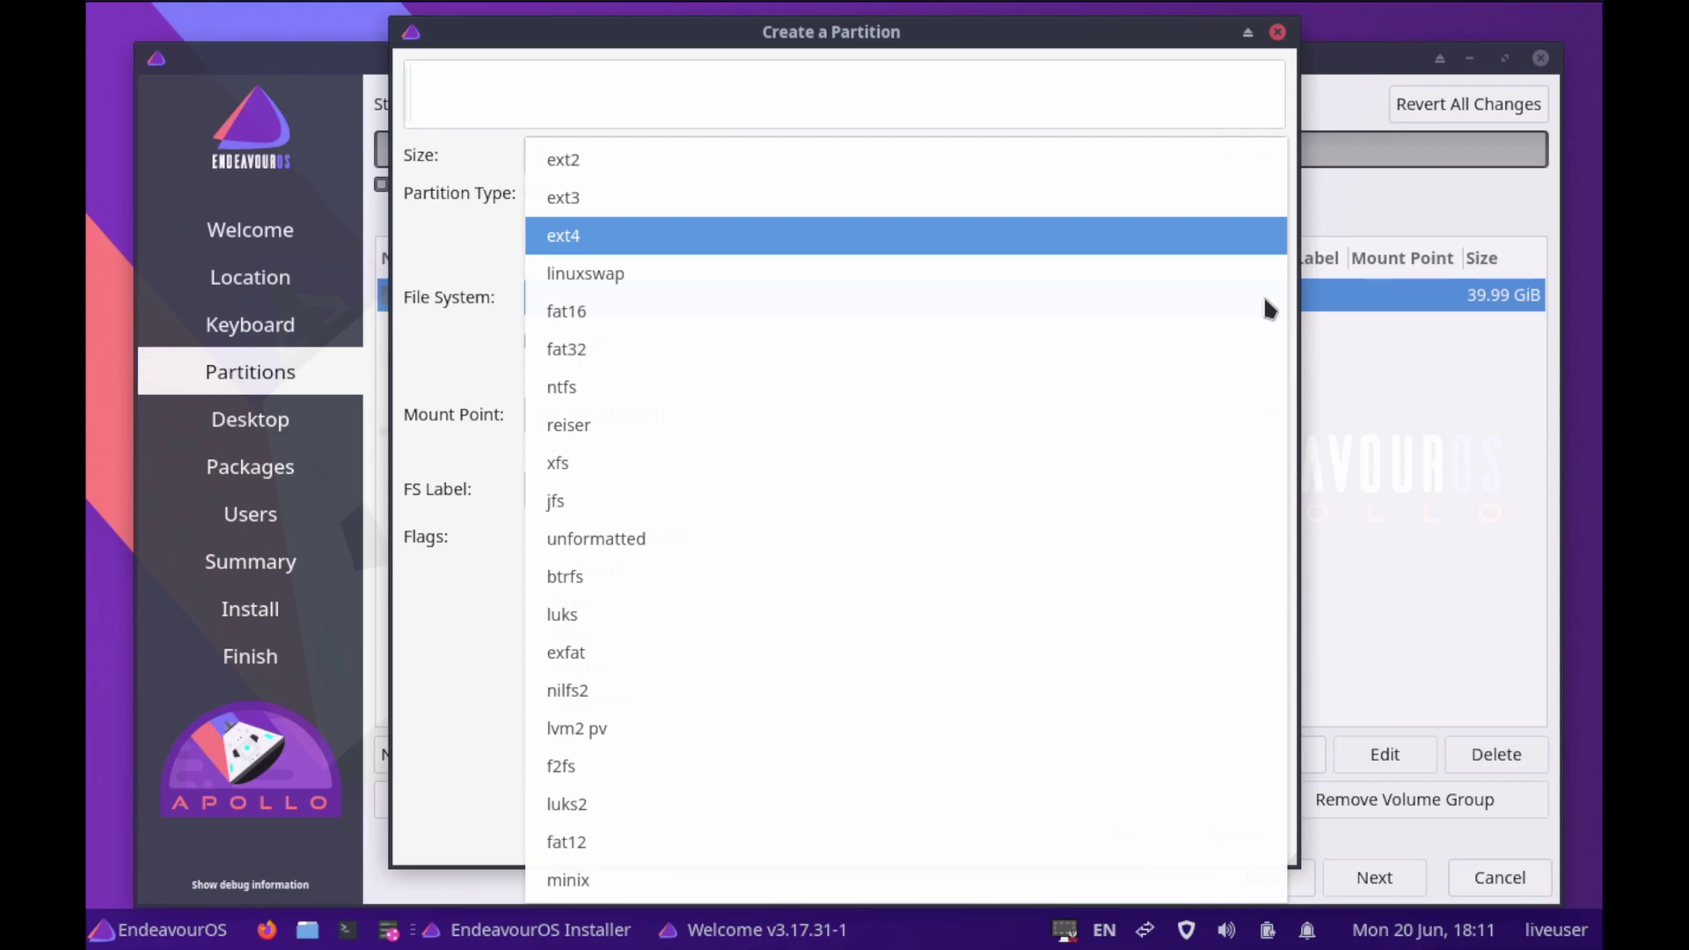
left_click(595, 539)
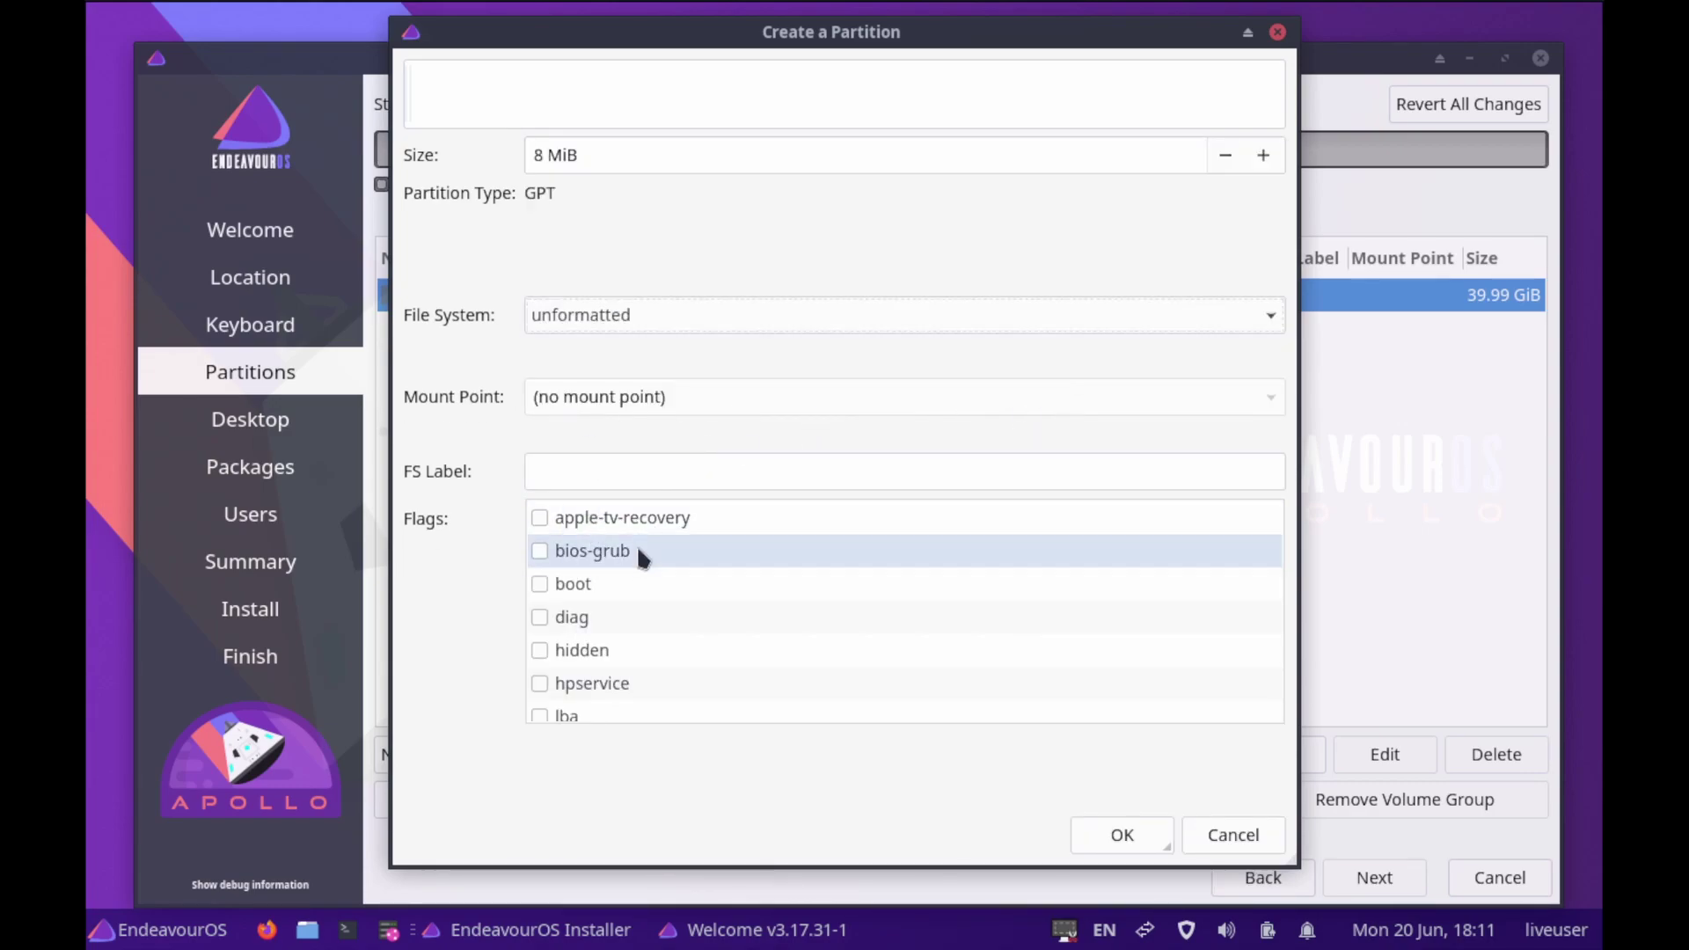
left_click(542, 554)
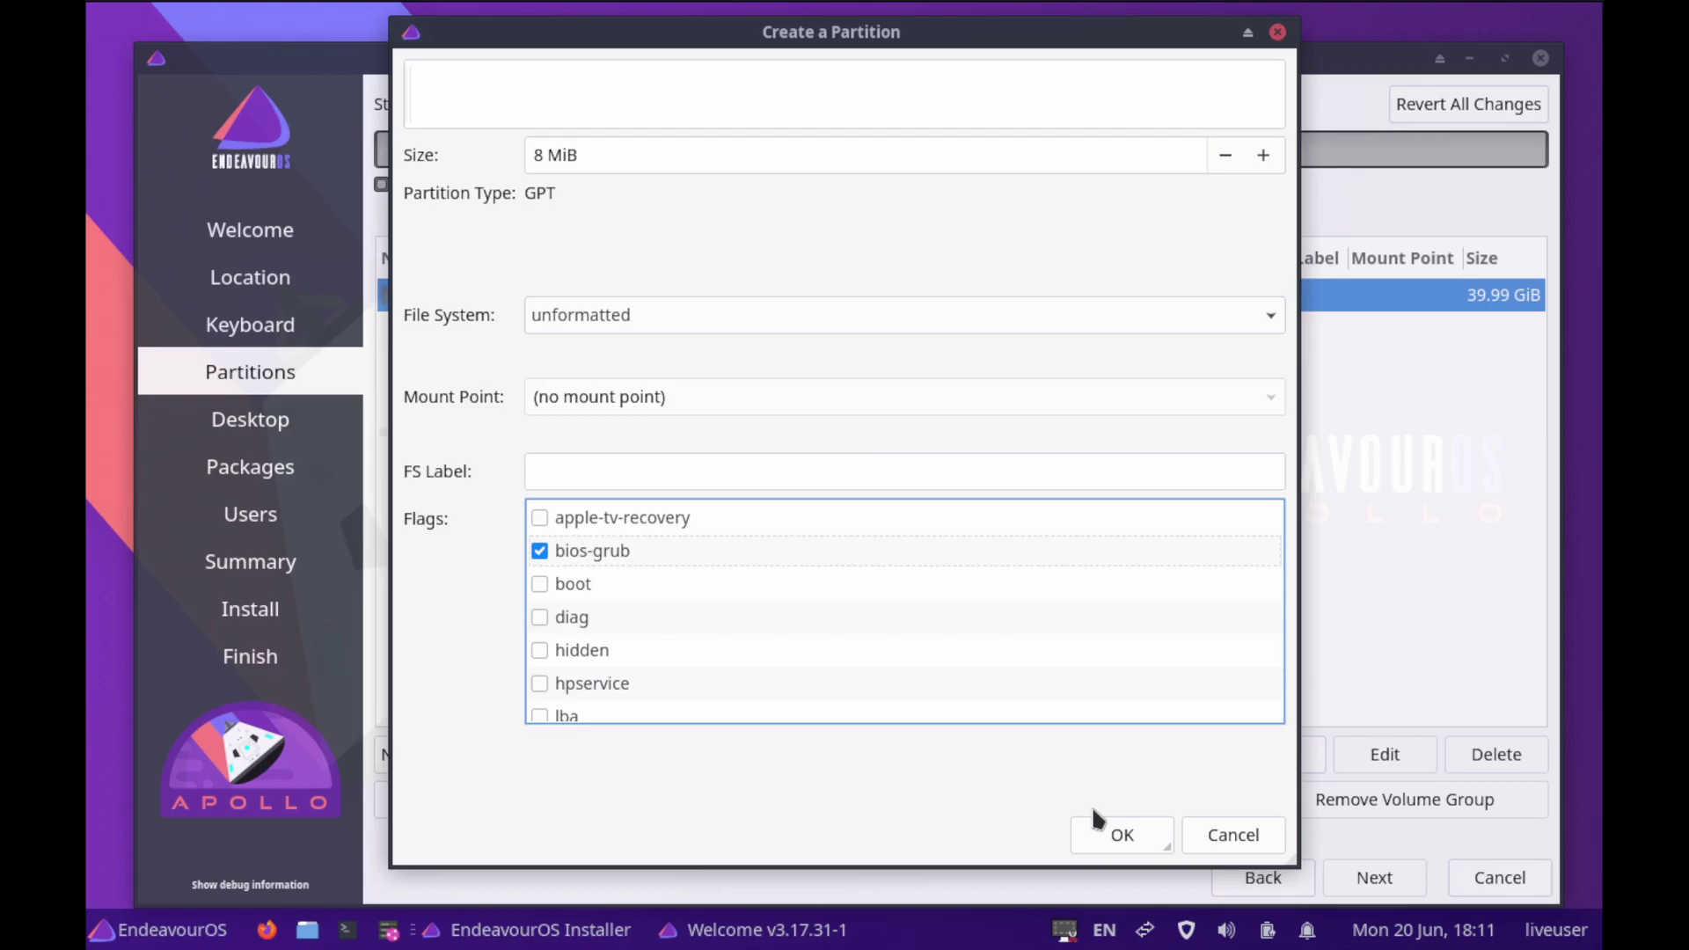
left_click(1110, 838)
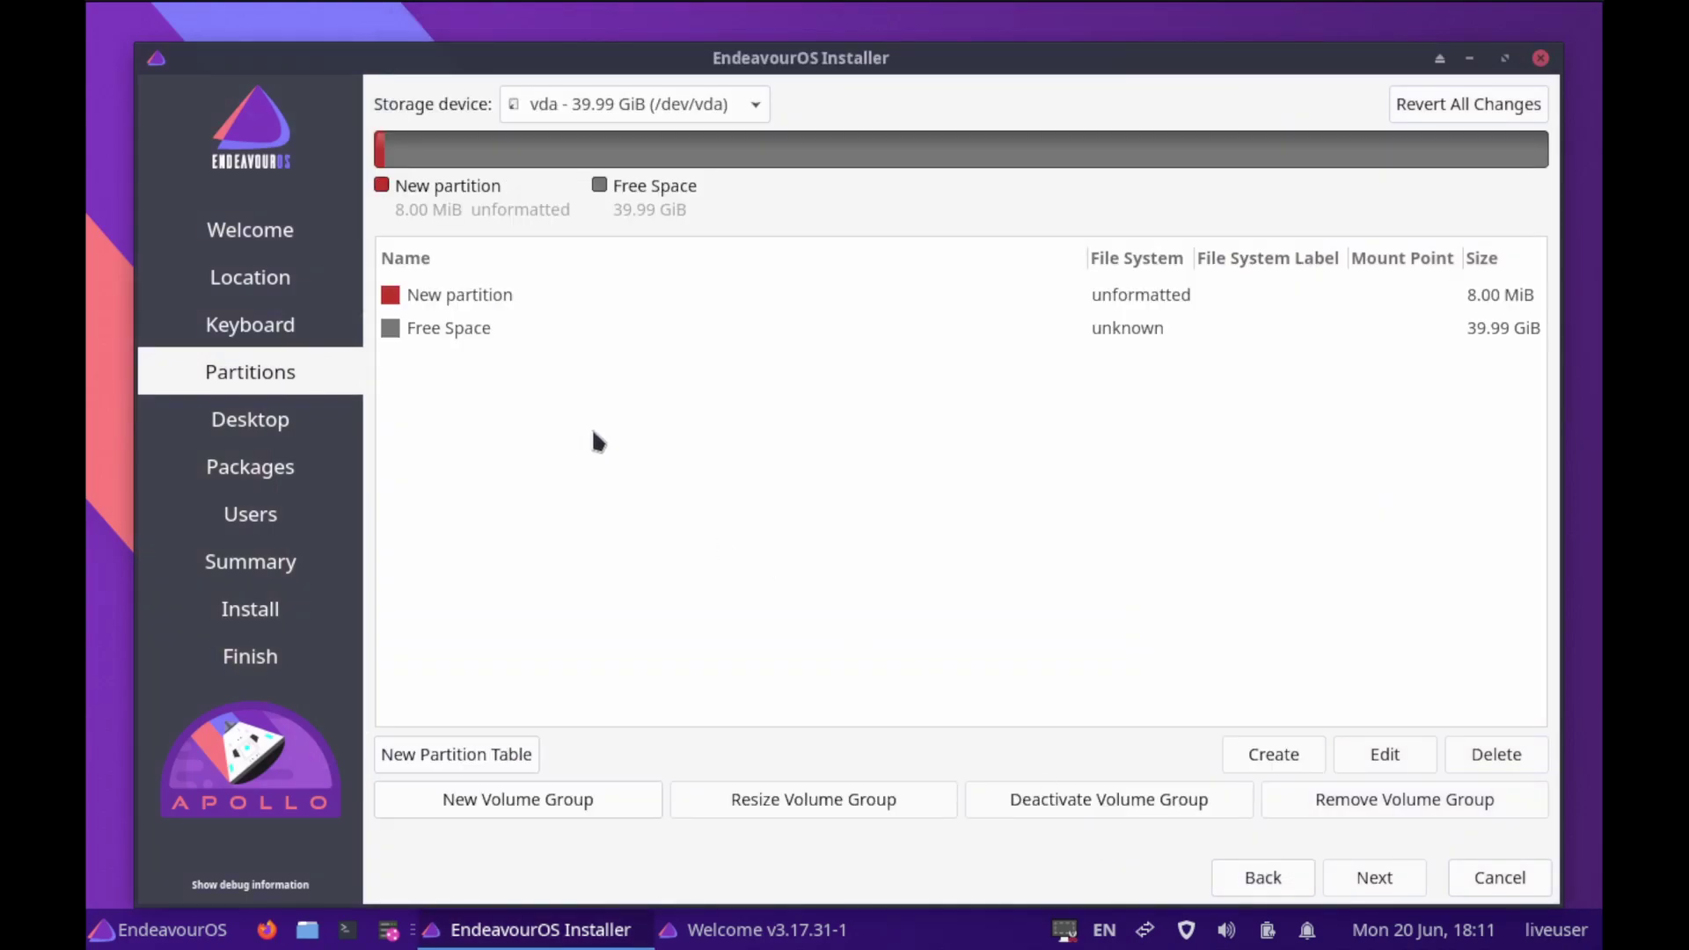
Add a 512 MiB fat32 partition in the free space, mounted at /boot/efi with the boot flag
left_click(427, 332)
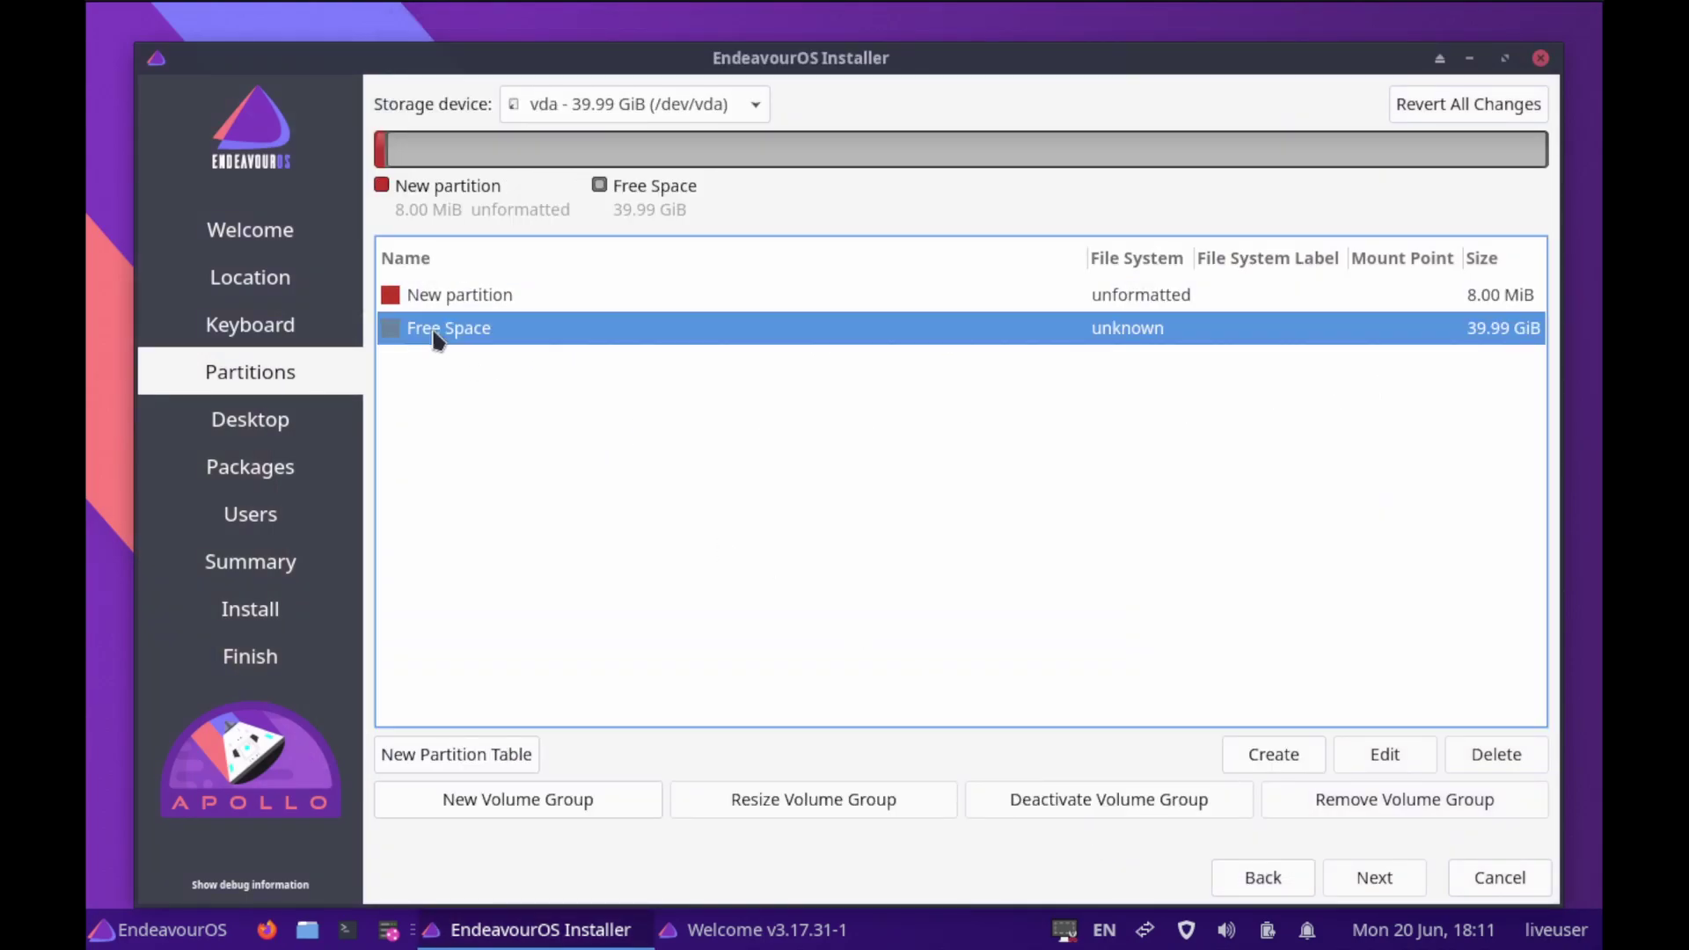
left_click(1295, 753)
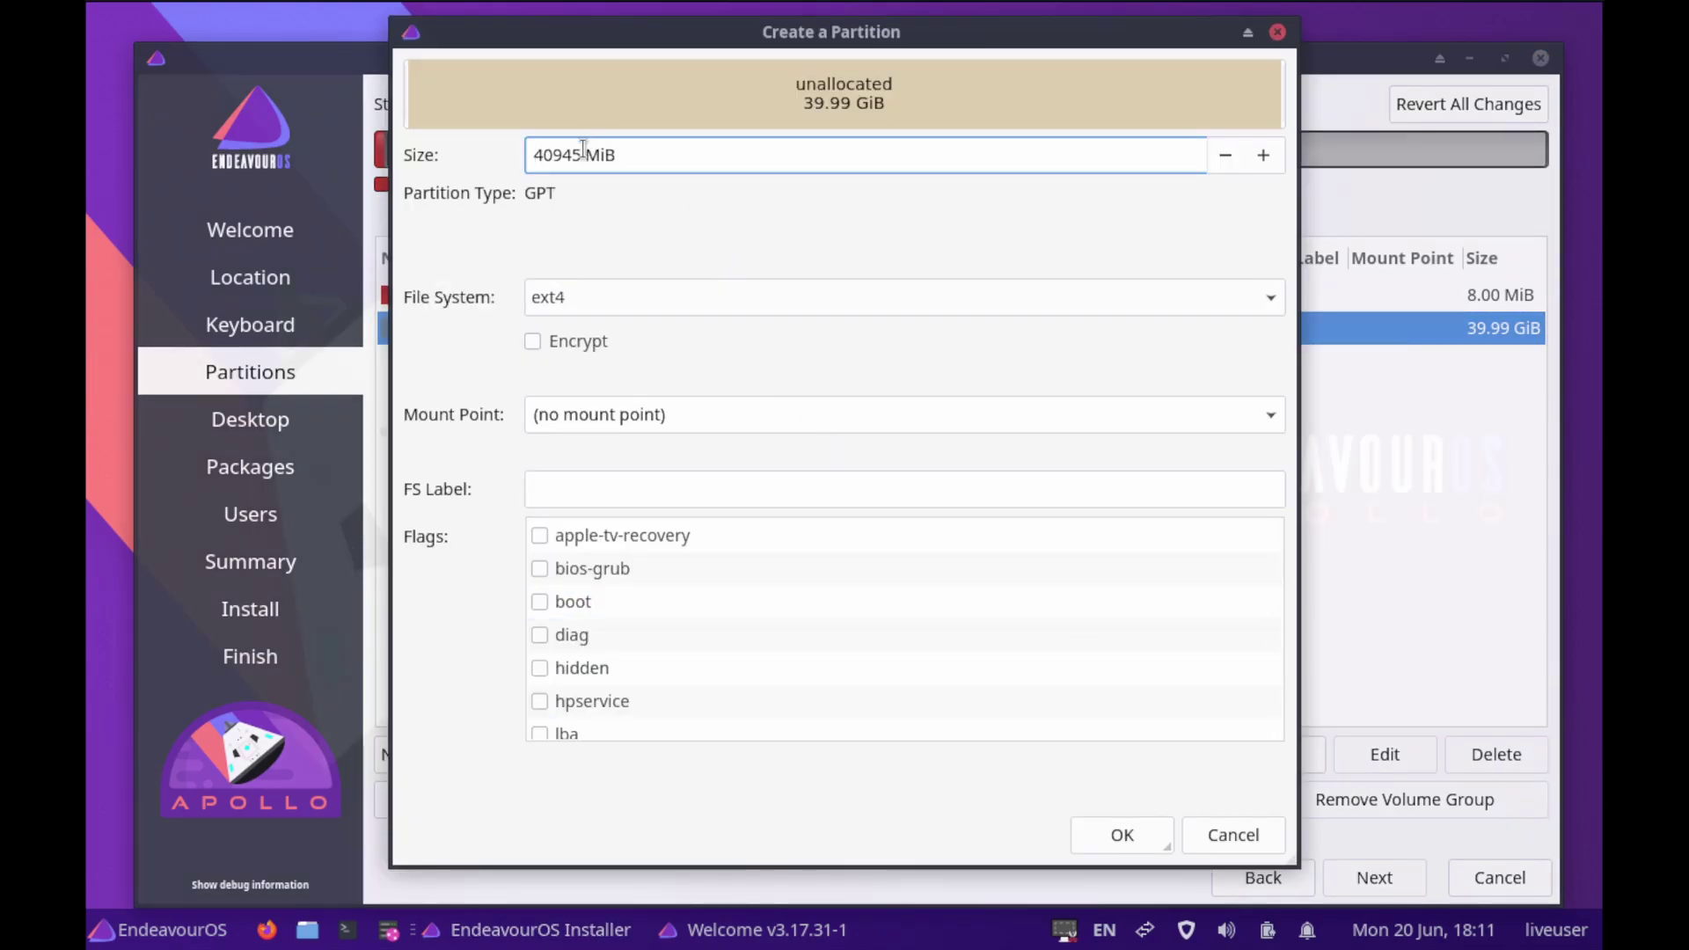
left_click_drag(584, 155, 491, 159)
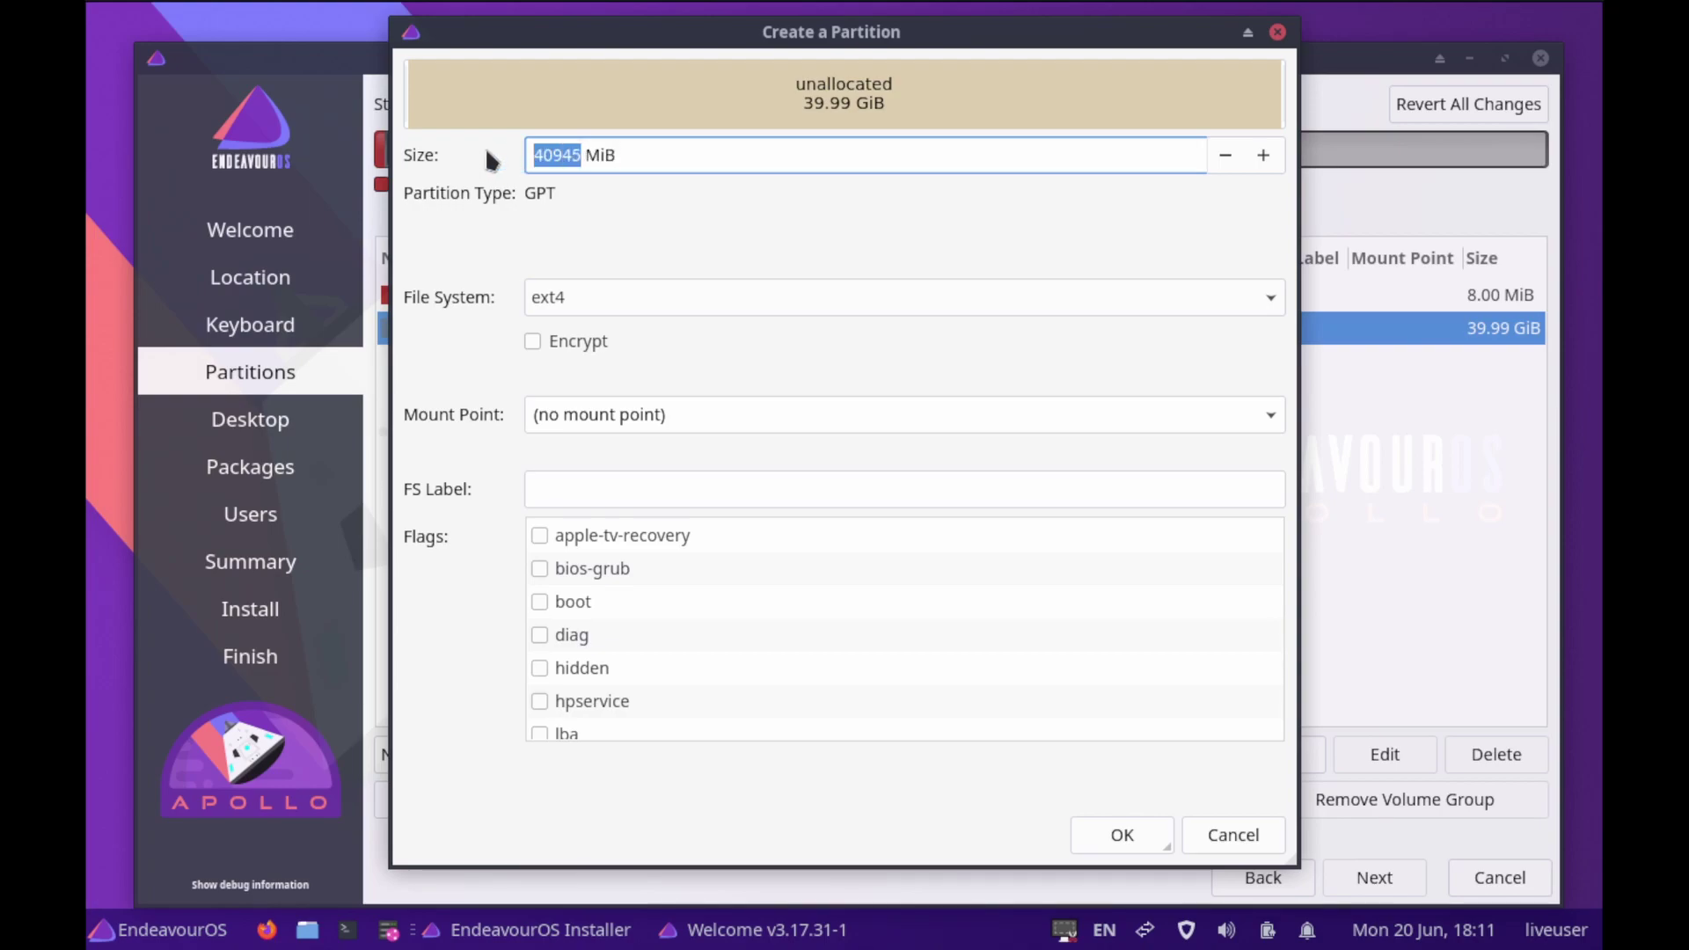
type("512")
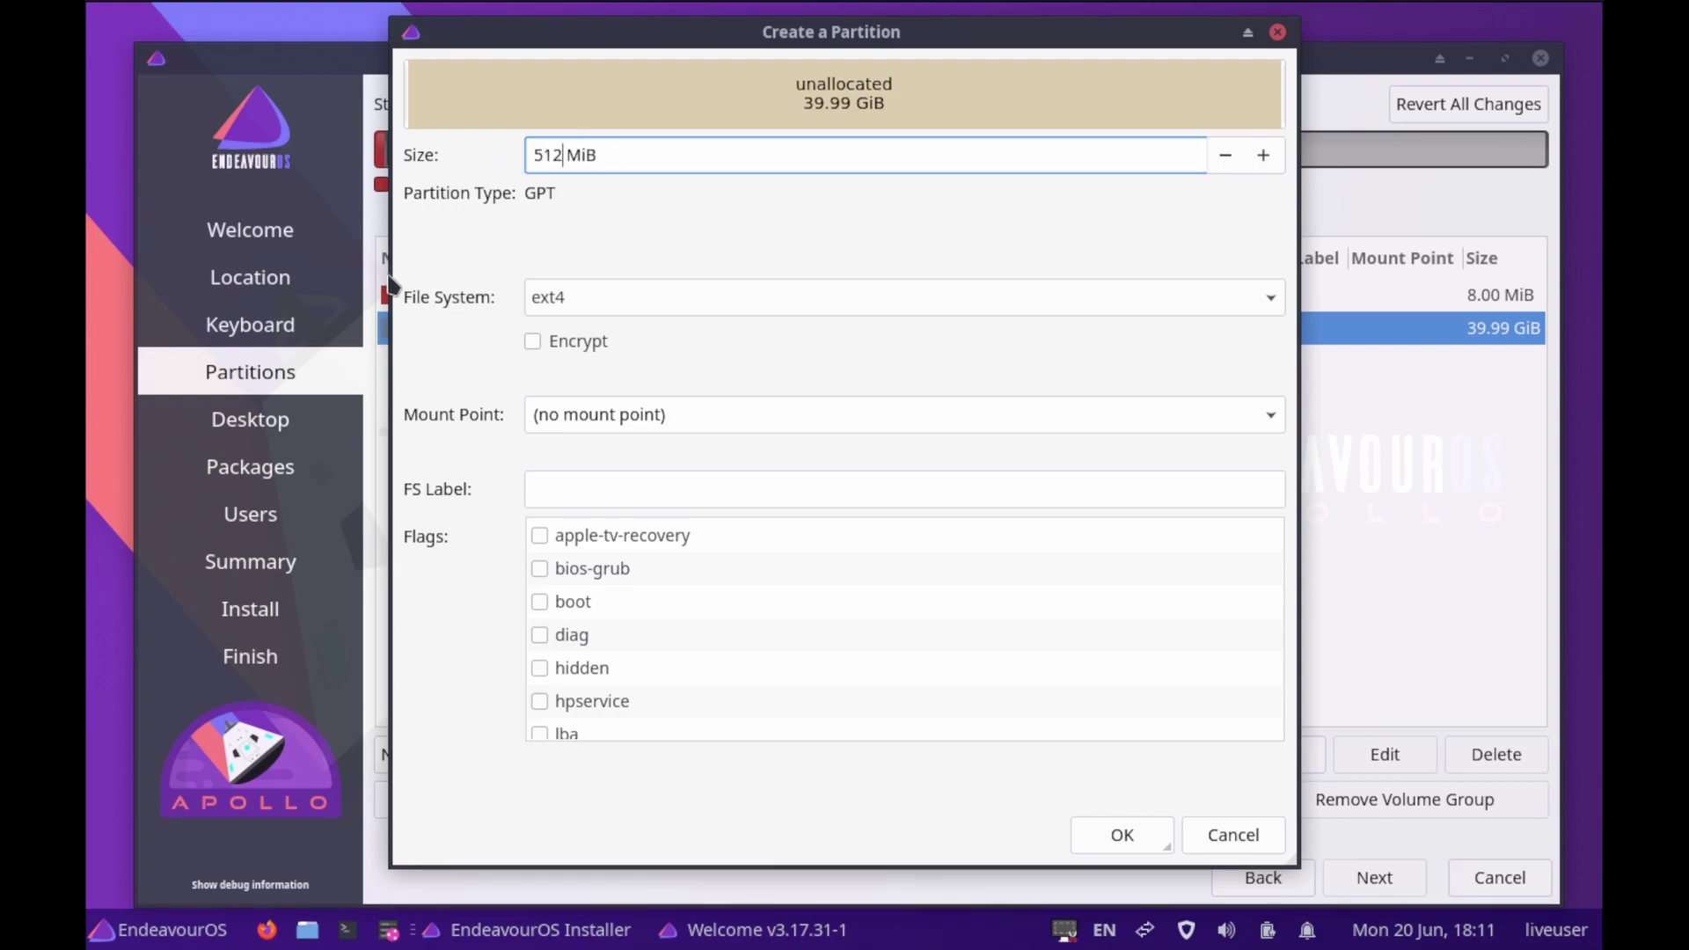
left_click(1270, 302)
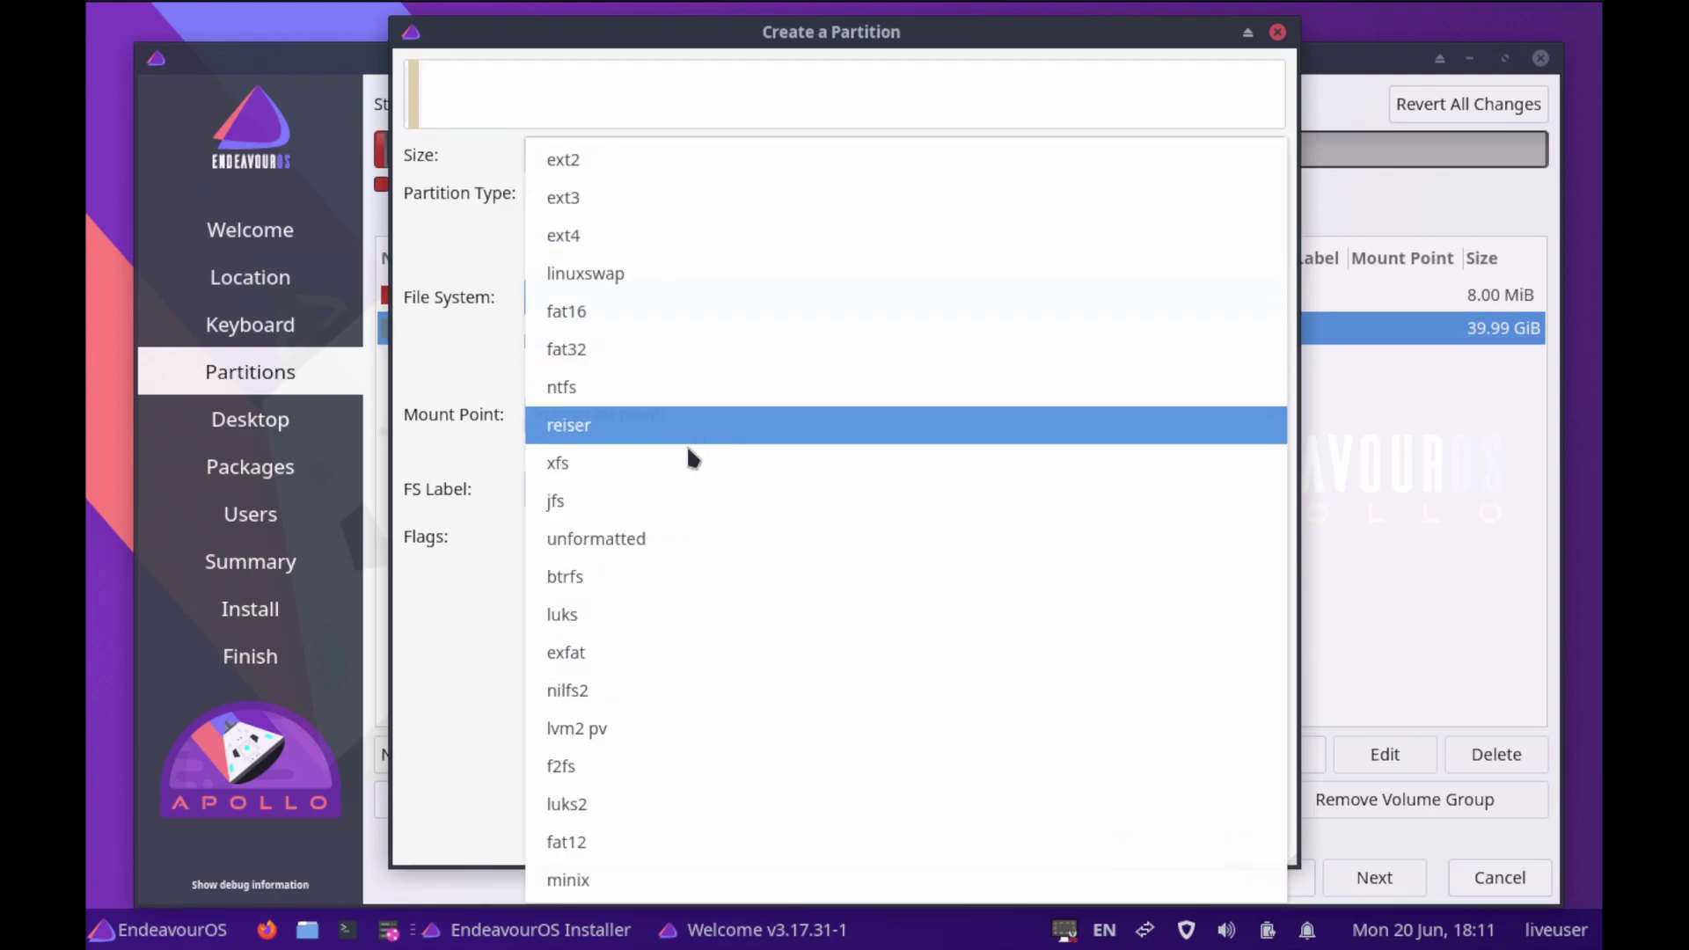
left_click(592, 349)
left_click(1264, 397)
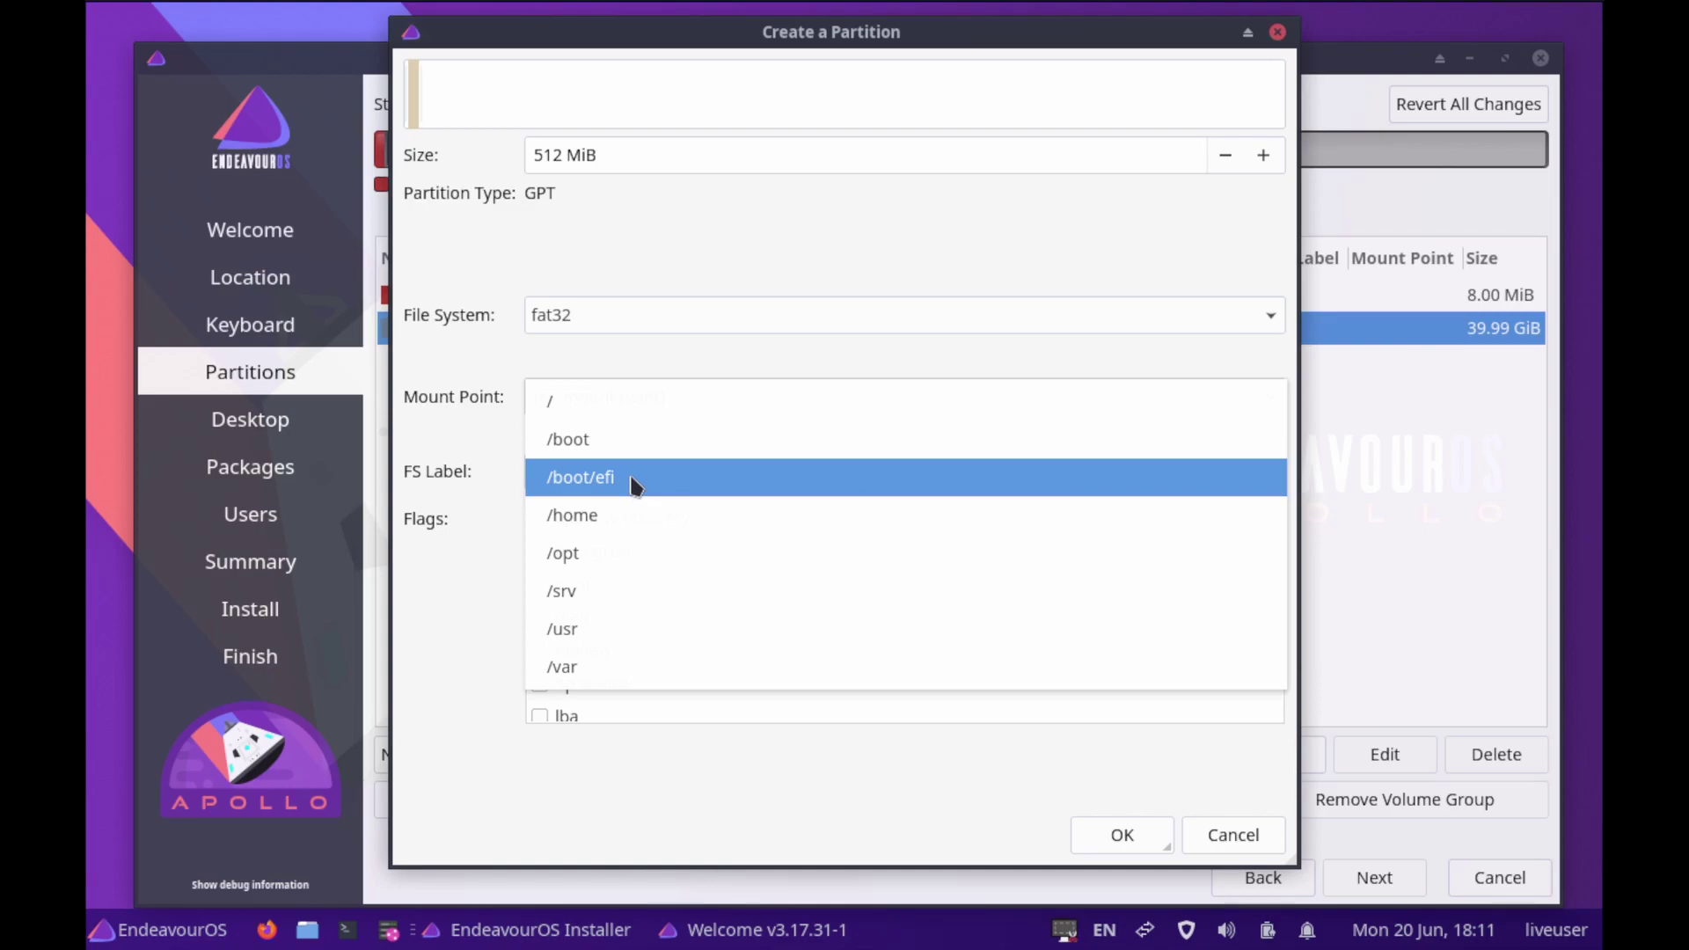
left_click(632, 484)
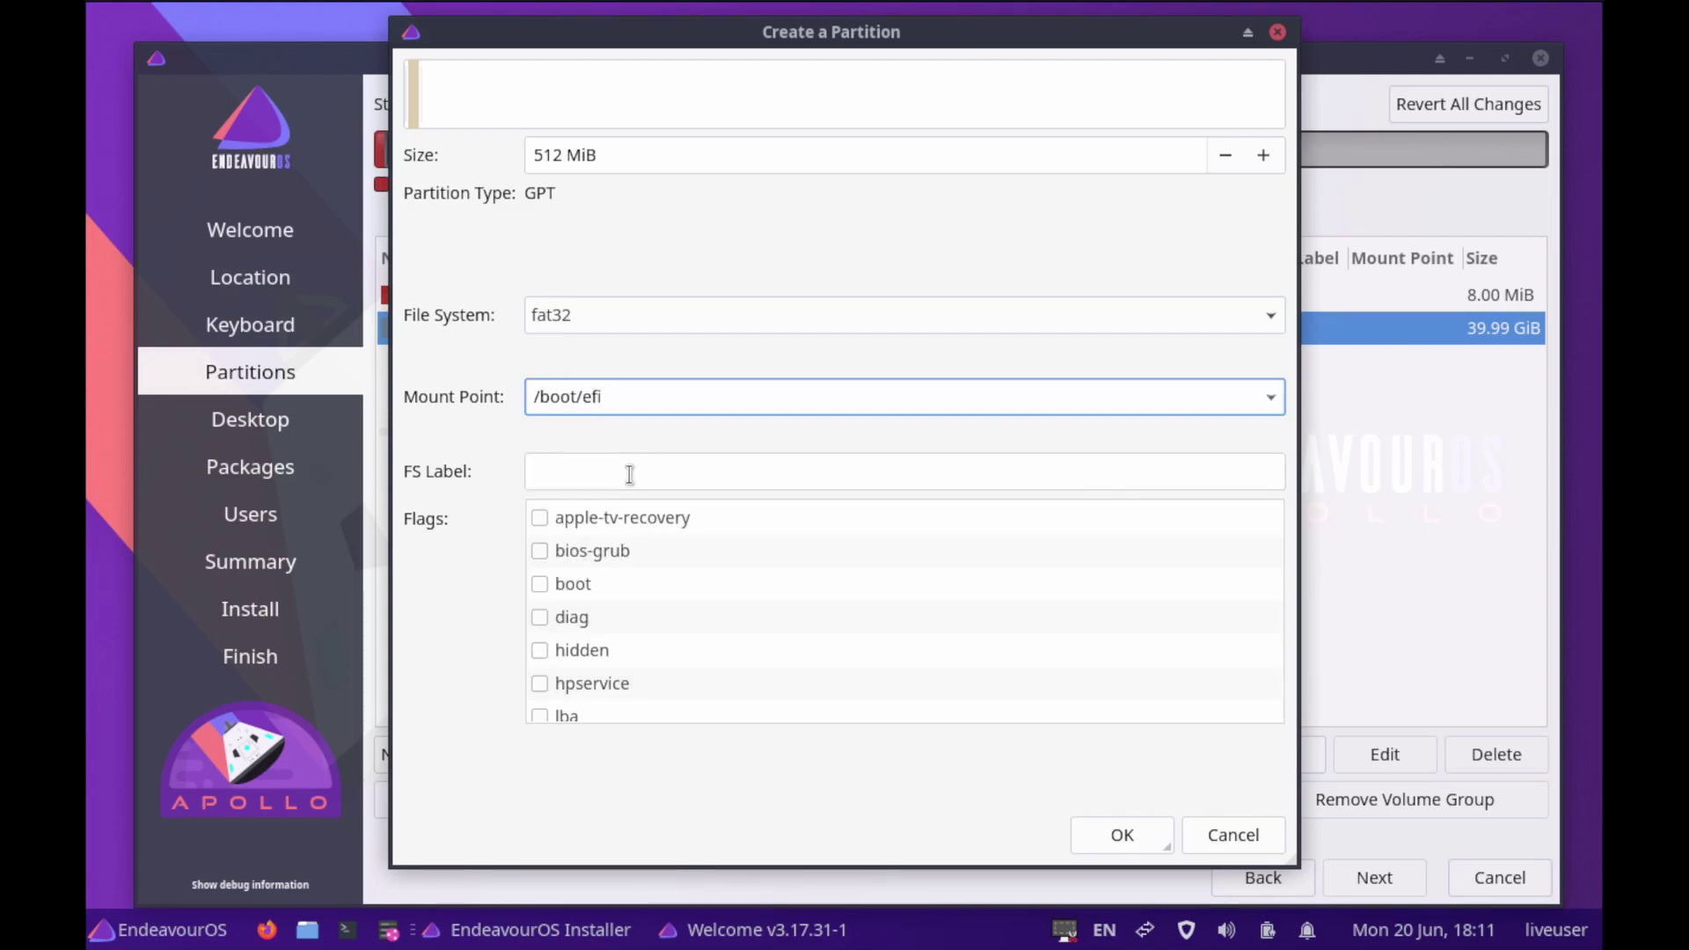
left_click(539, 584)
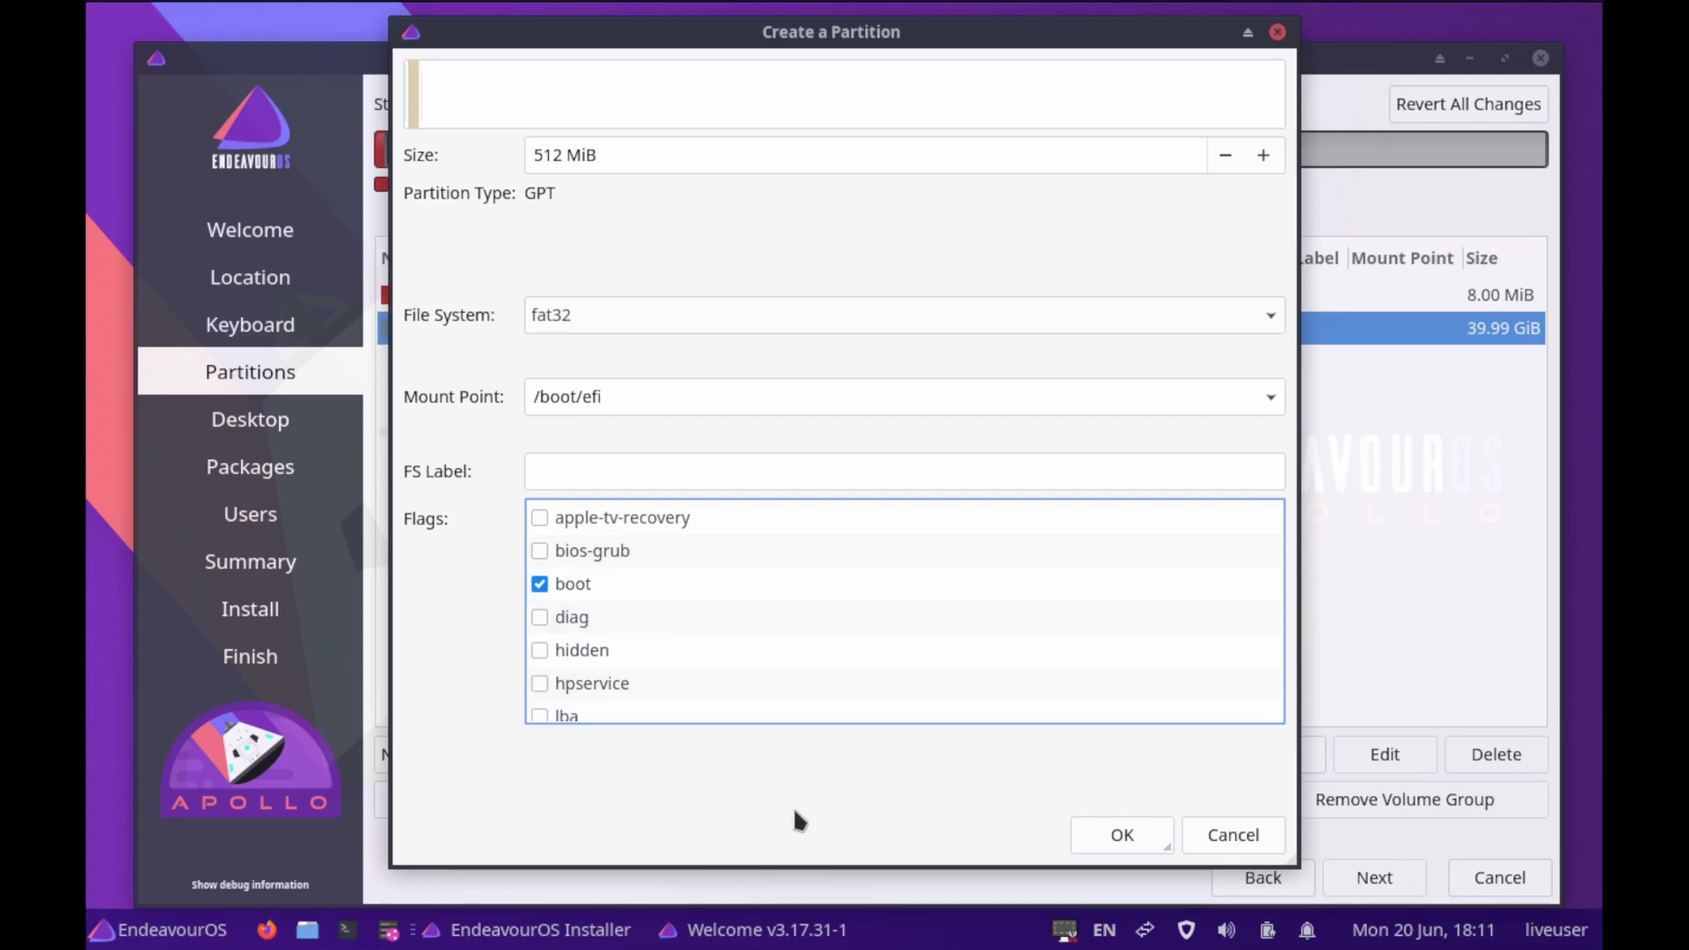
left_click(1121, 834)
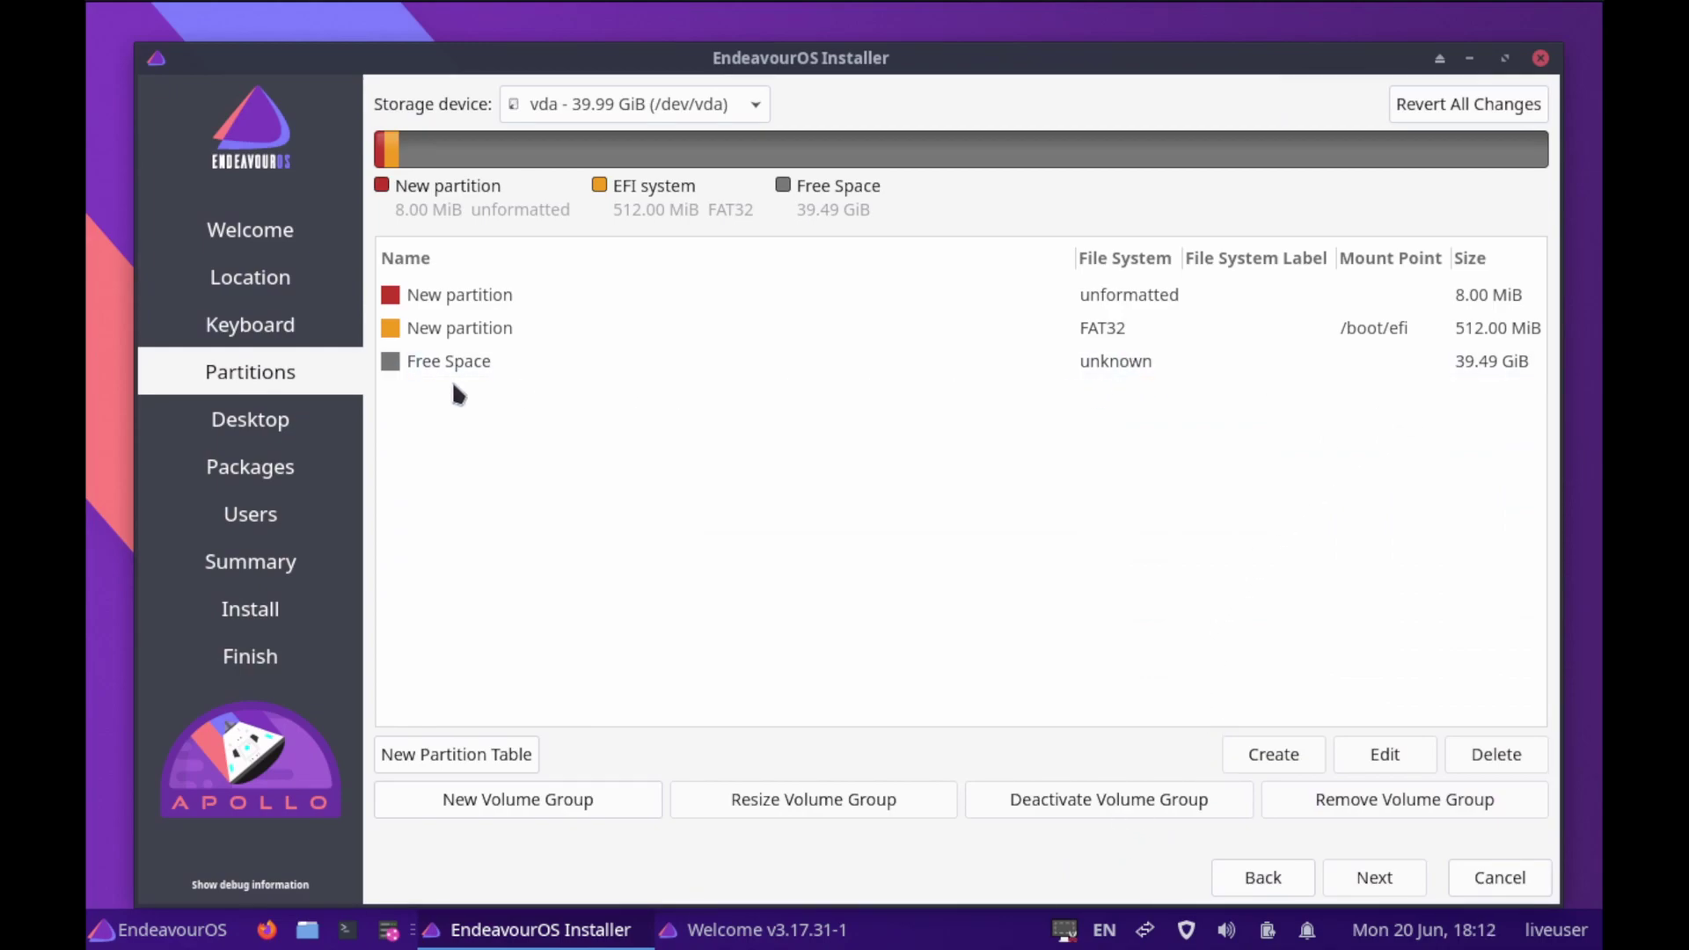
Start a 20000 MiB partition in the free space with encryption on and the passphrase entered twice
left_click(490, 373)
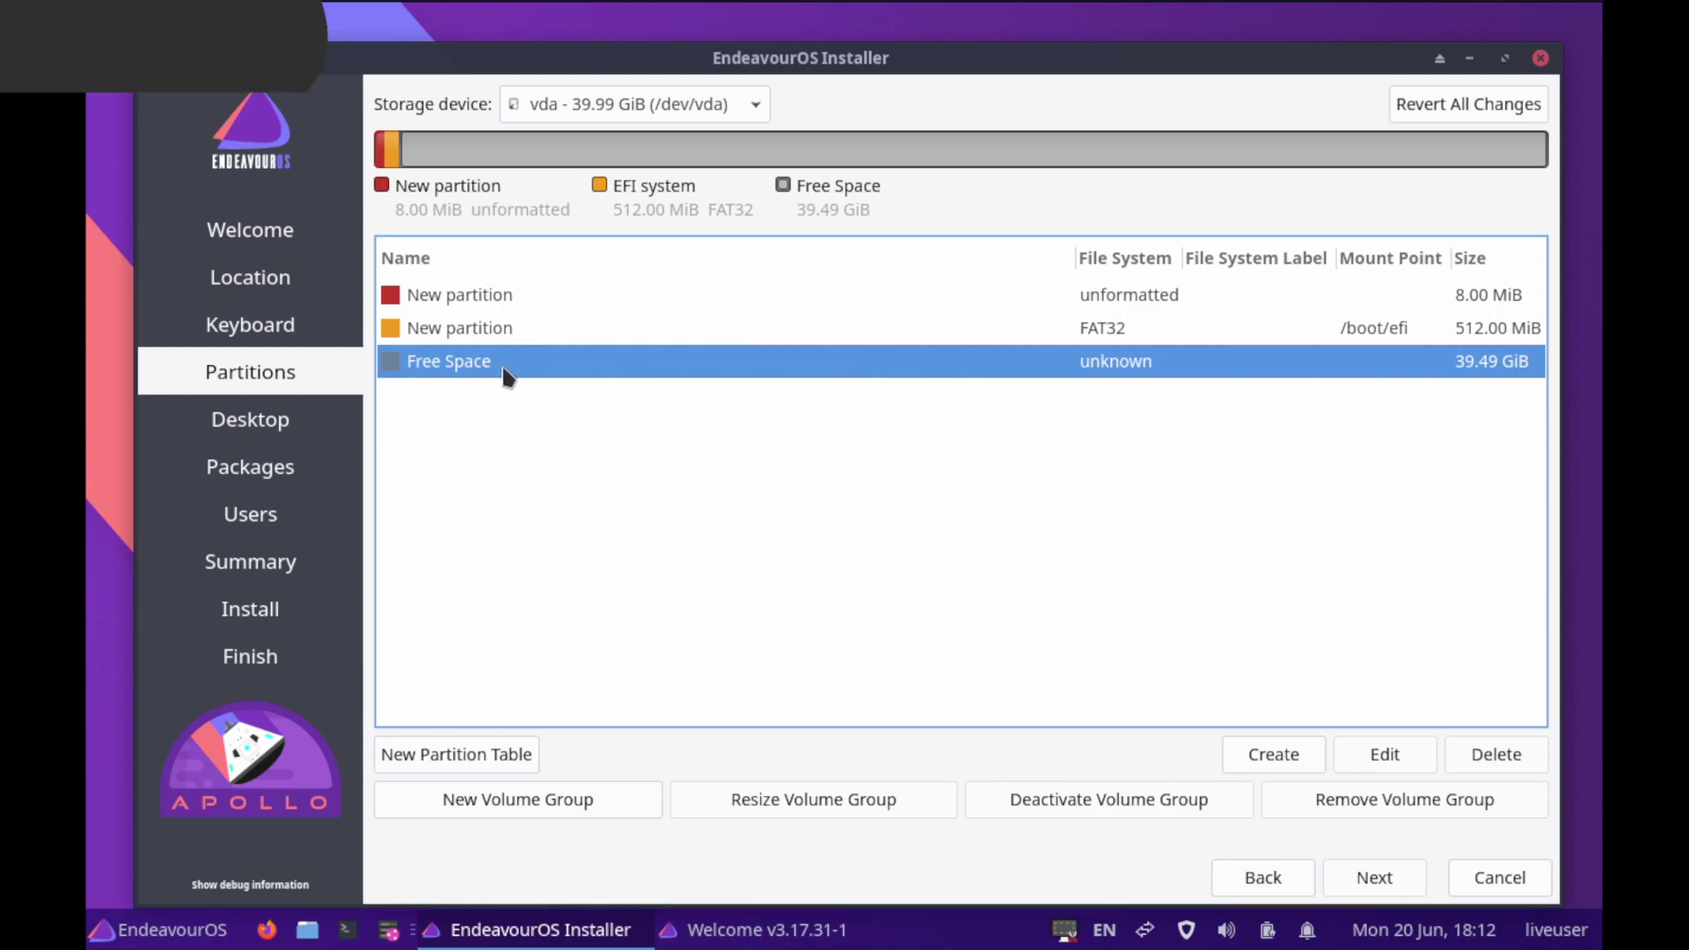
left_click(1269, 757)
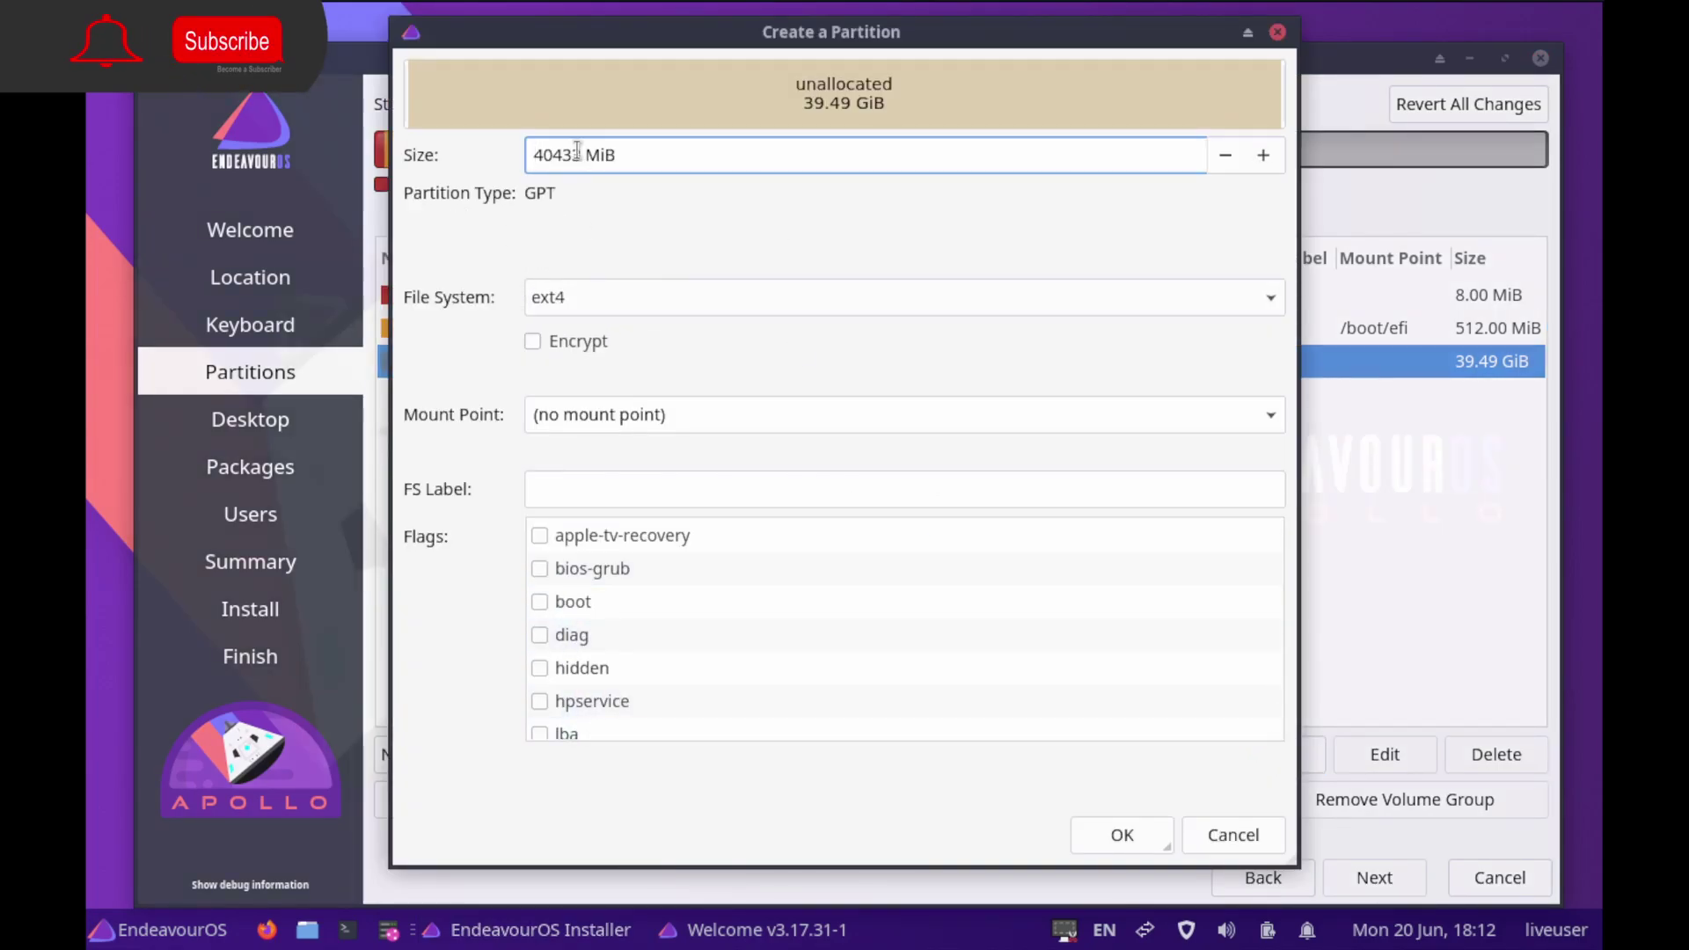
left_click_drag(574, 155, 503, 155)
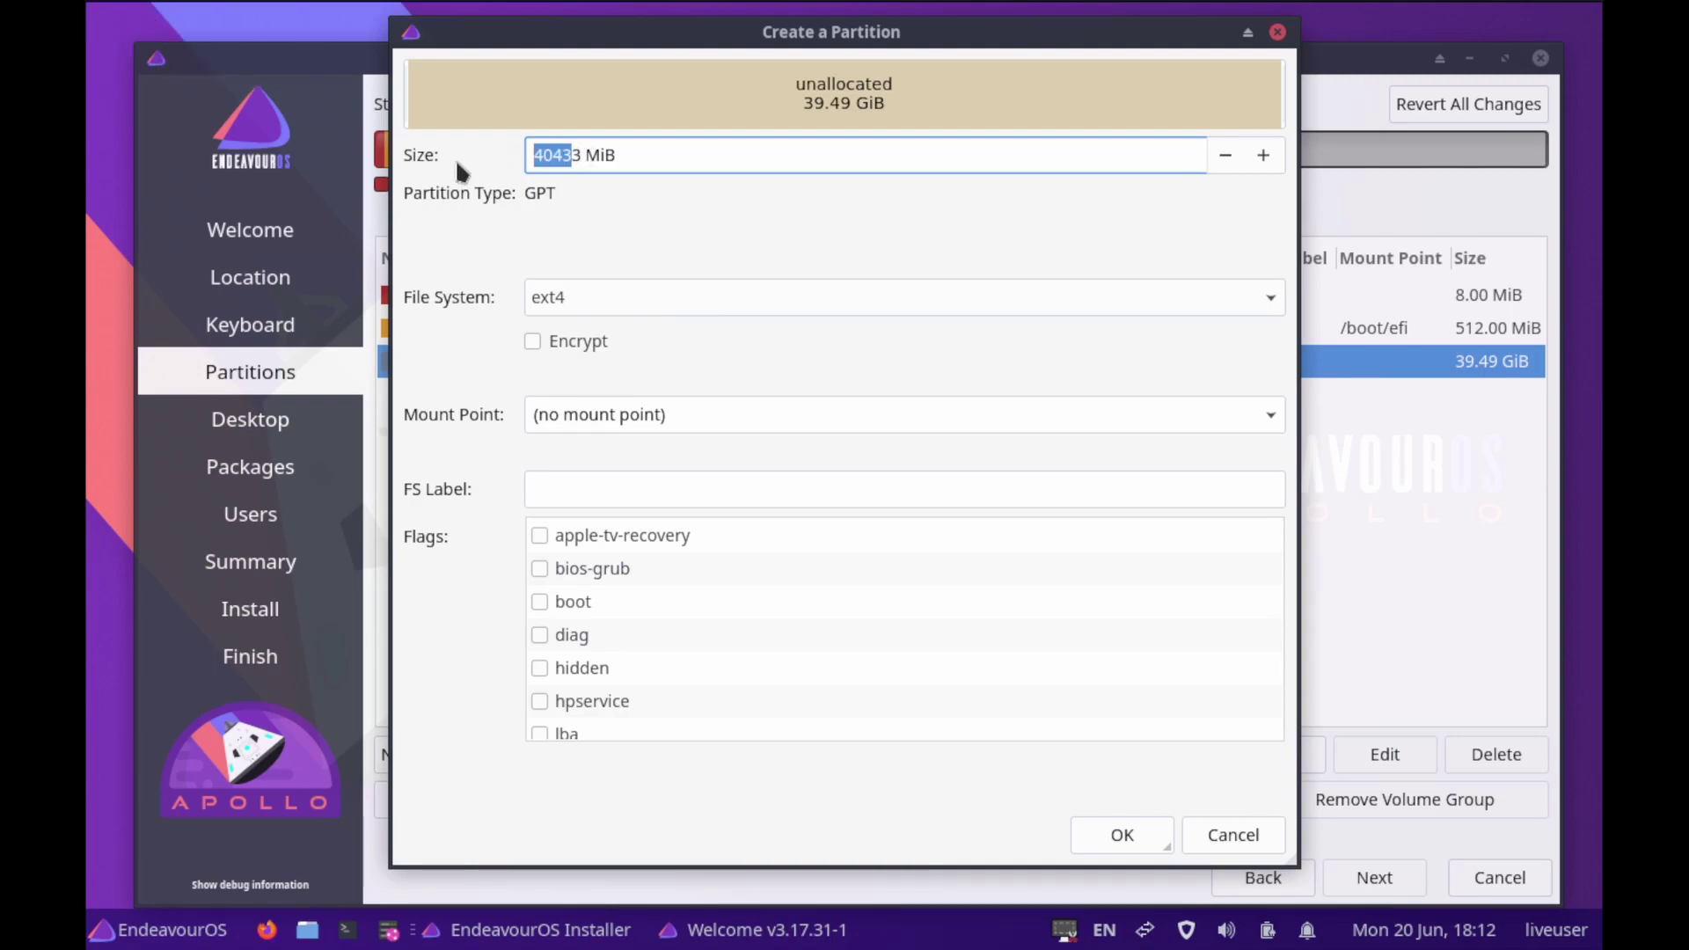
key("Delete")
key("Delete")
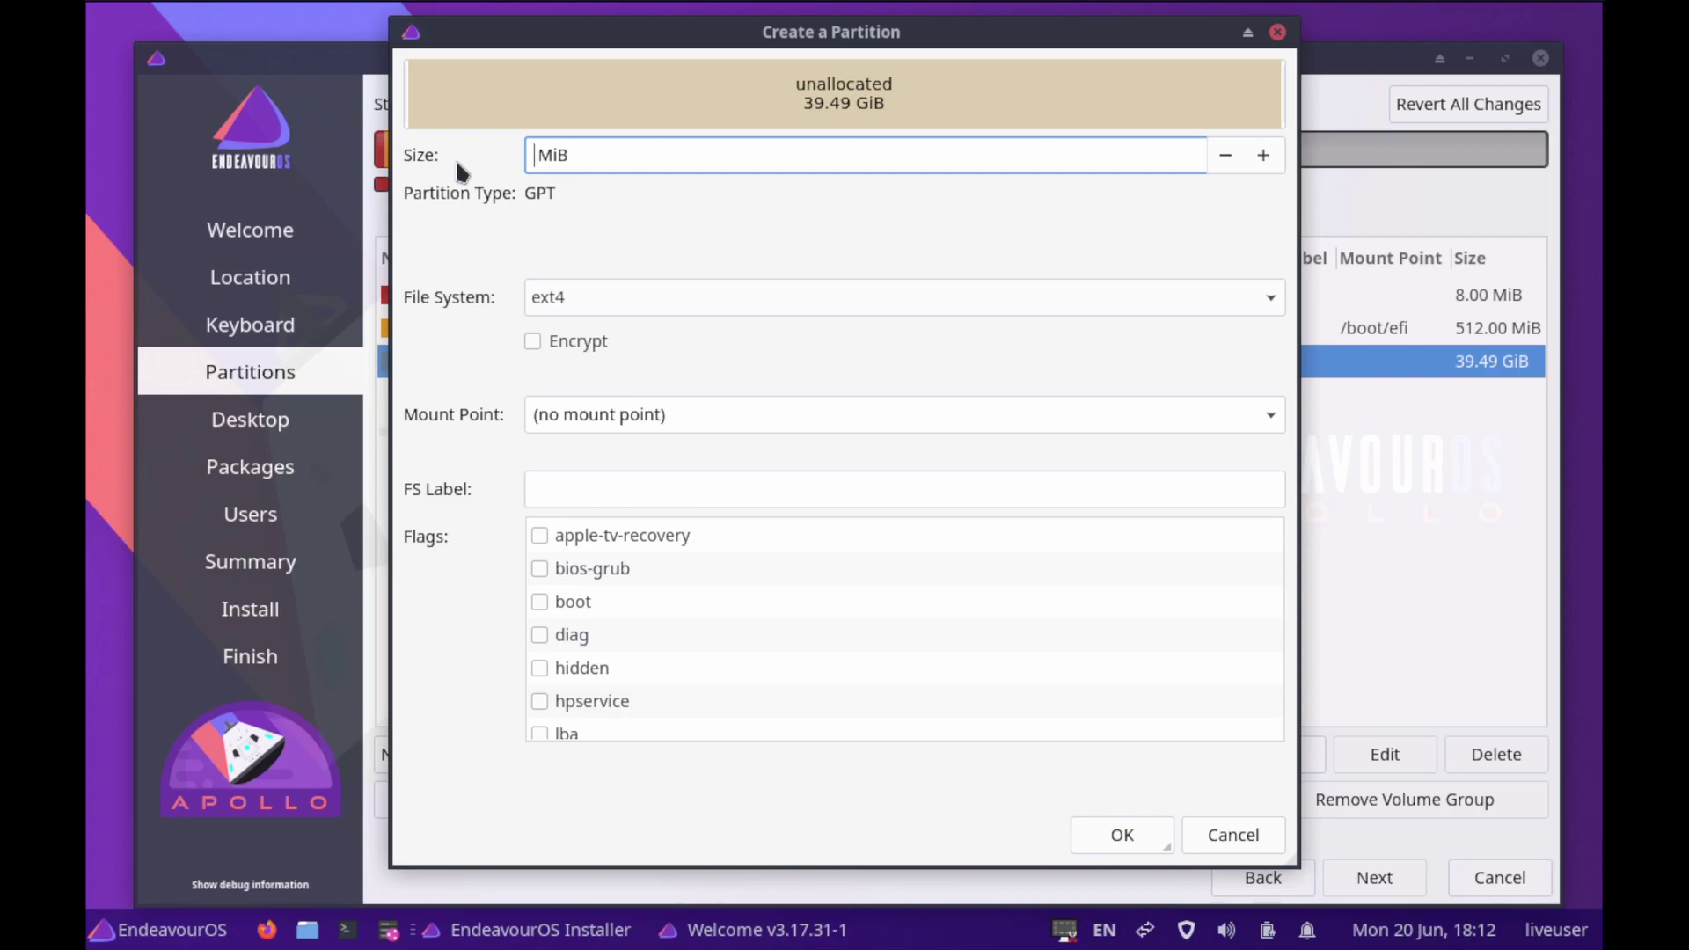
type("20000")
left_click(533, 344)
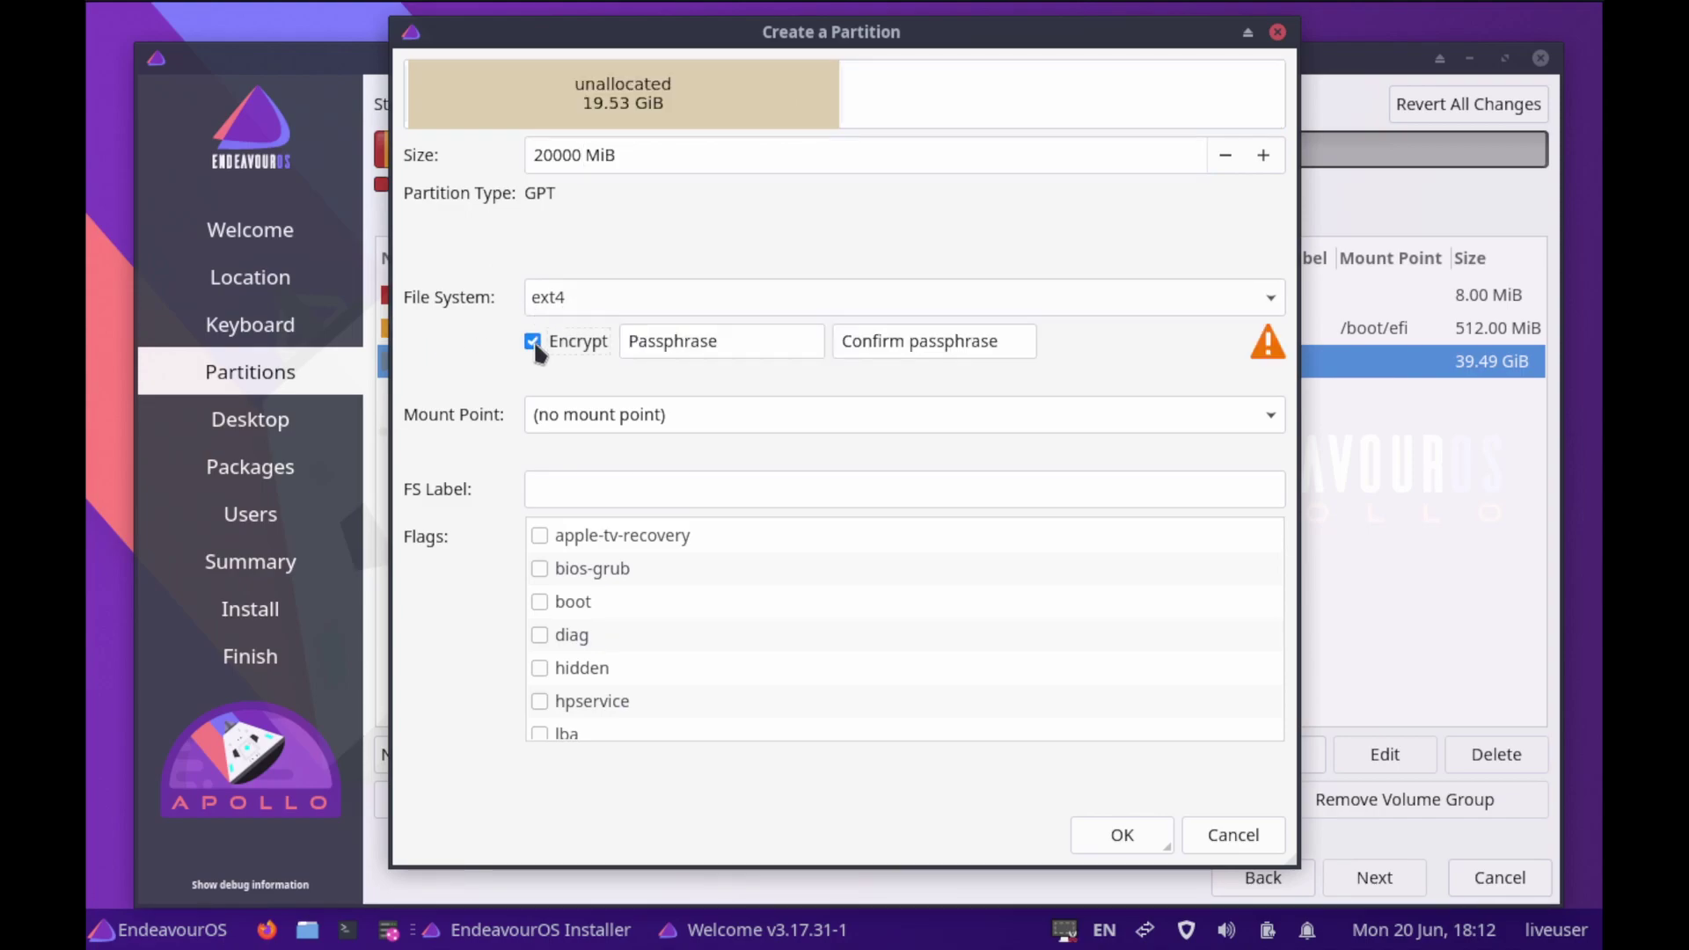
left_click(696, 344)
type("•••")
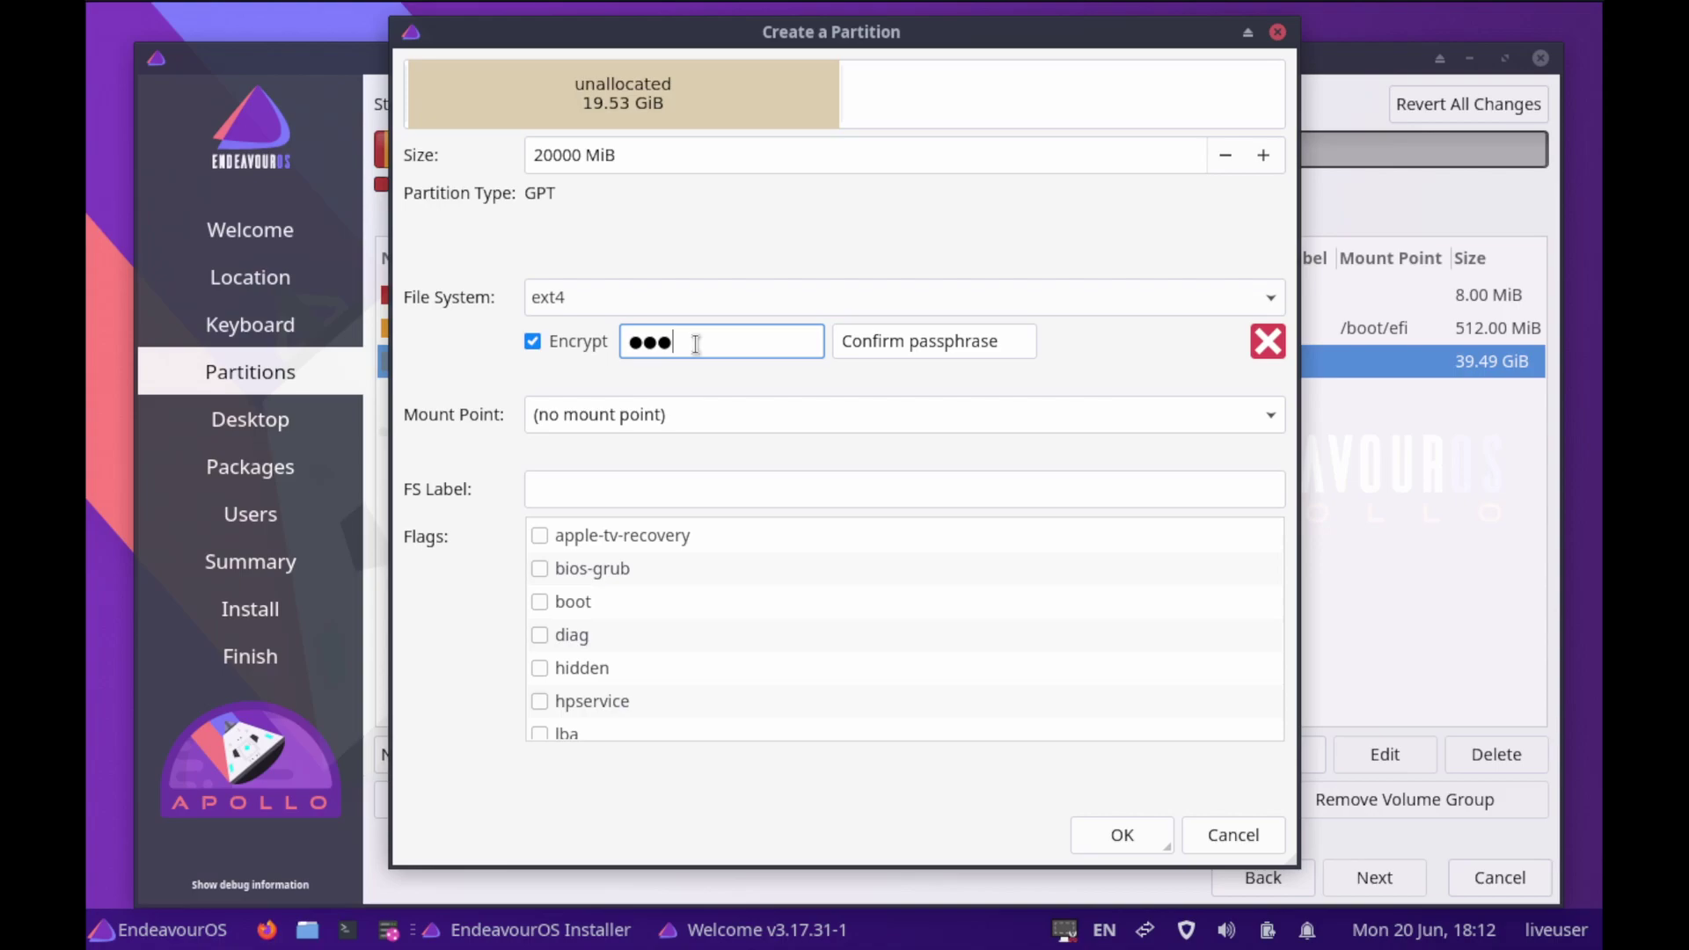
key("Tab")
type("•••")
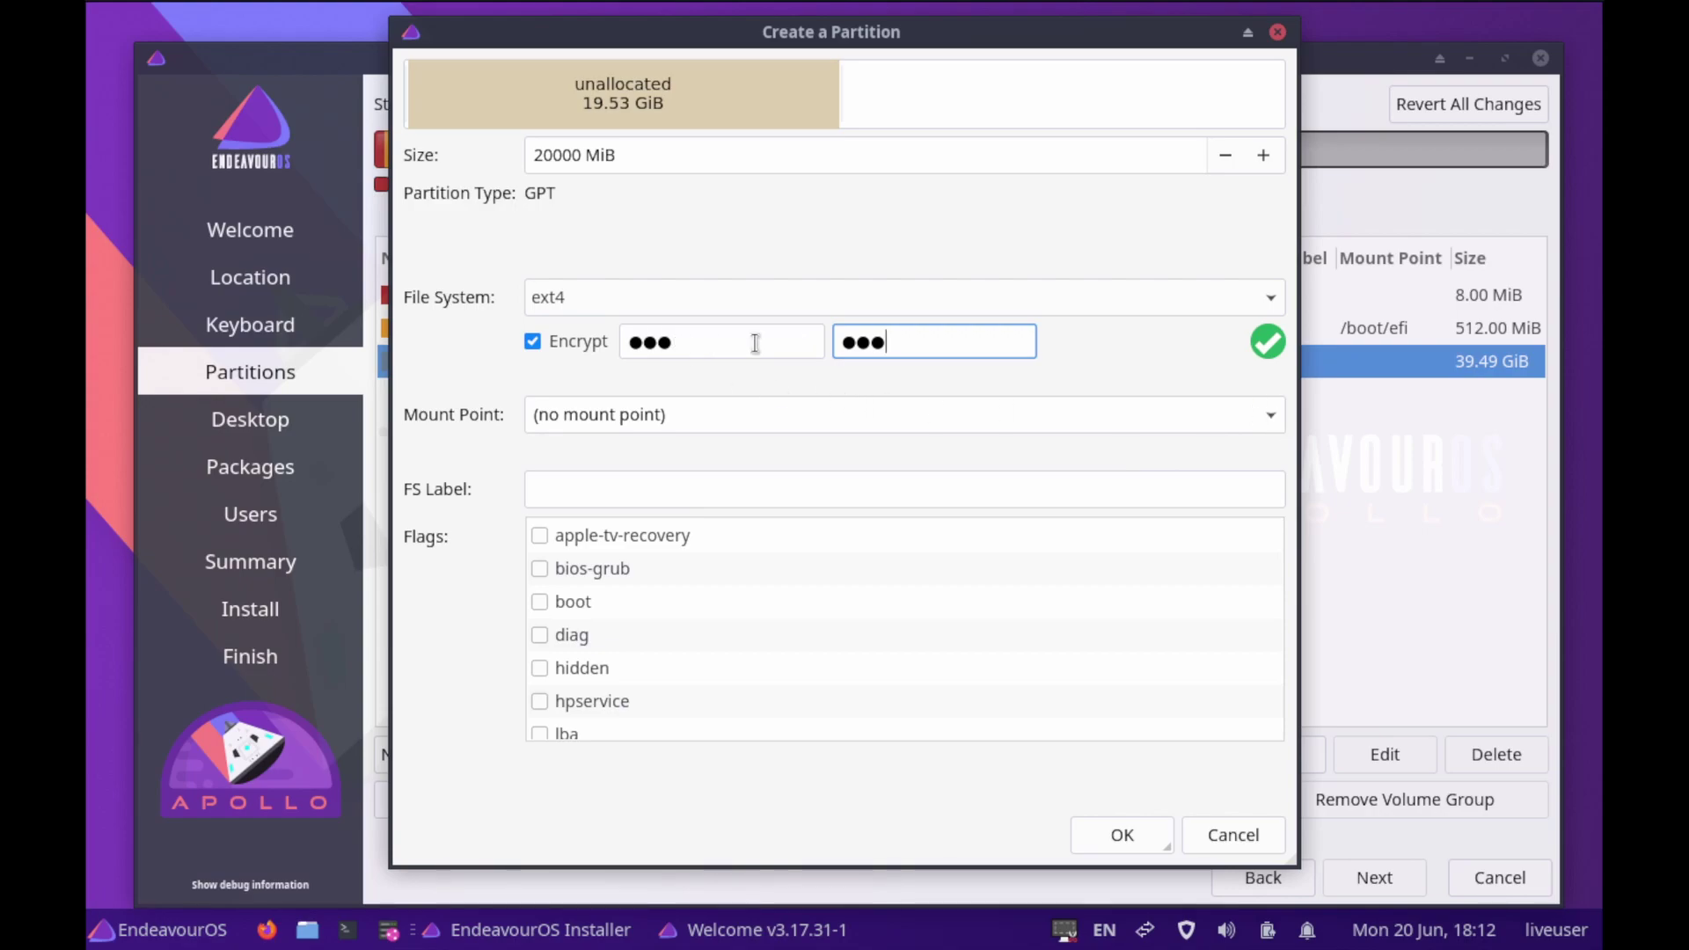
Mount the encrypted partition at / with the root flag and create it
left_click(1270, 422)
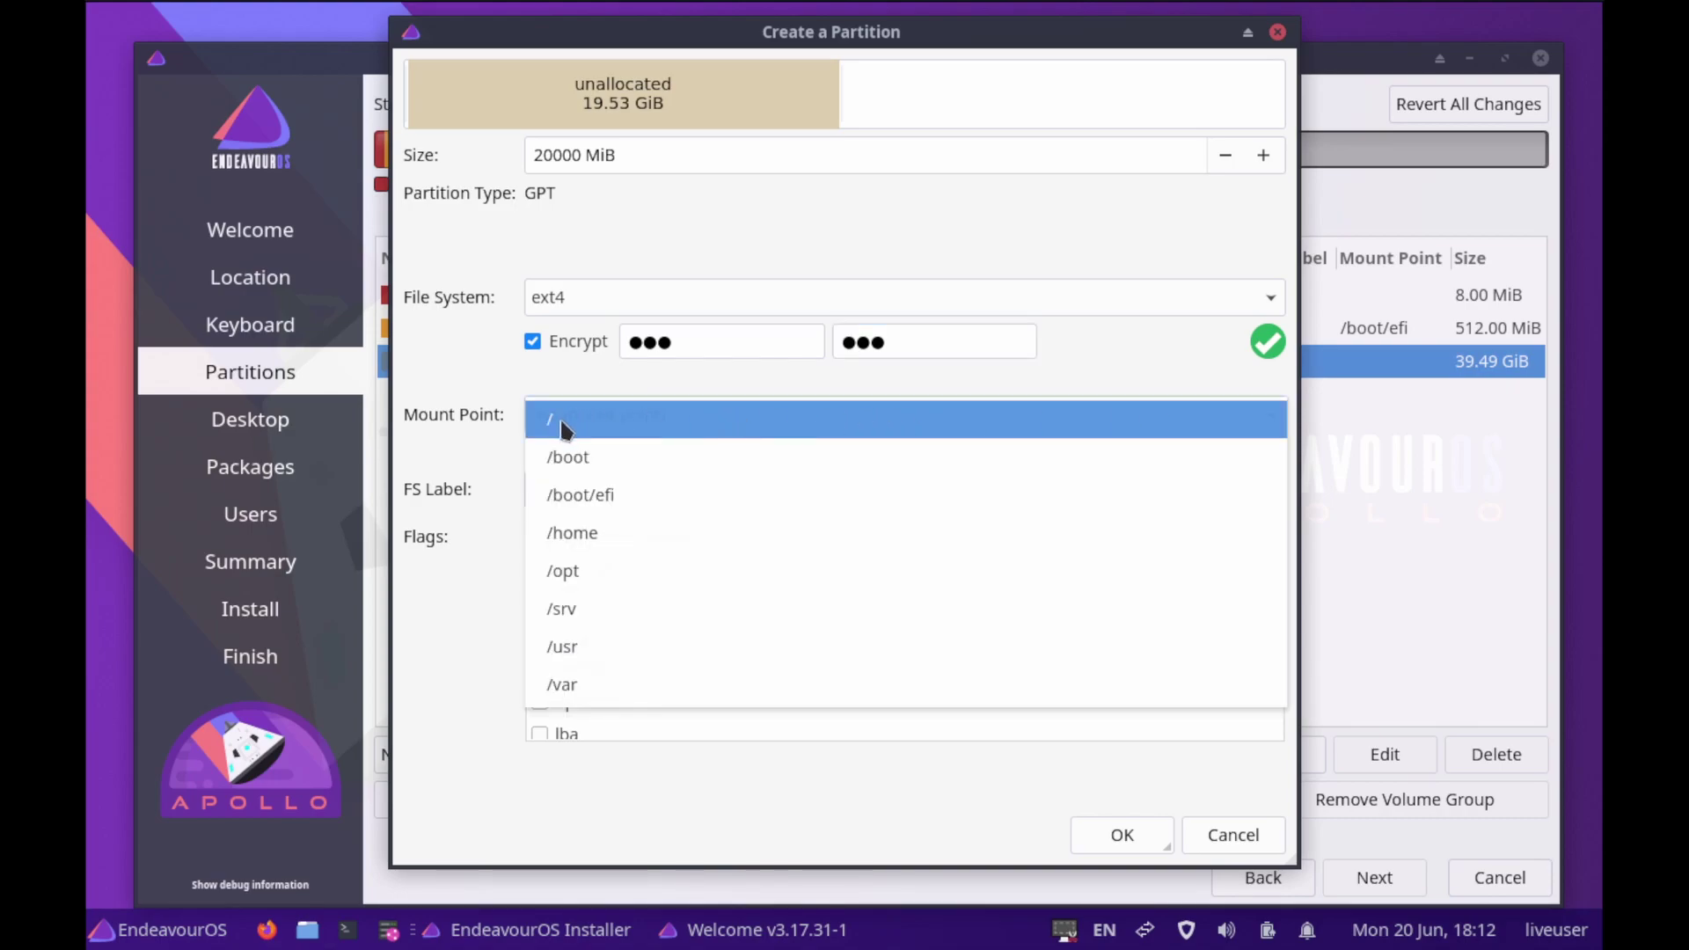
left_click(563, 429)
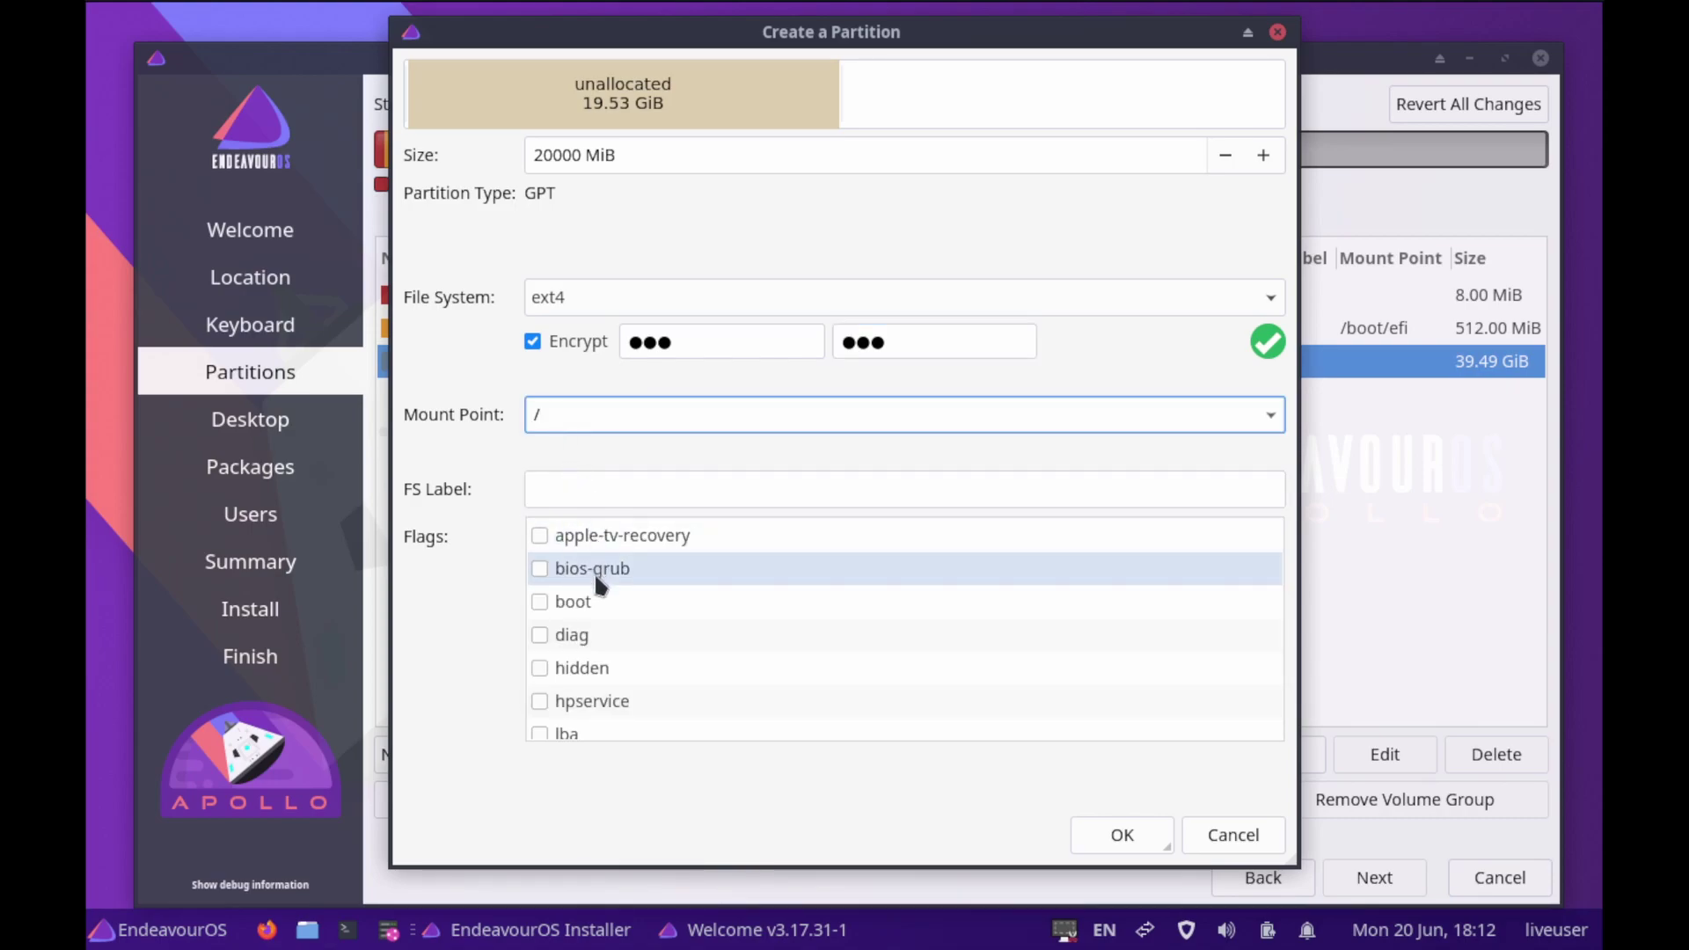
scroll(598, 582, "down", 3)
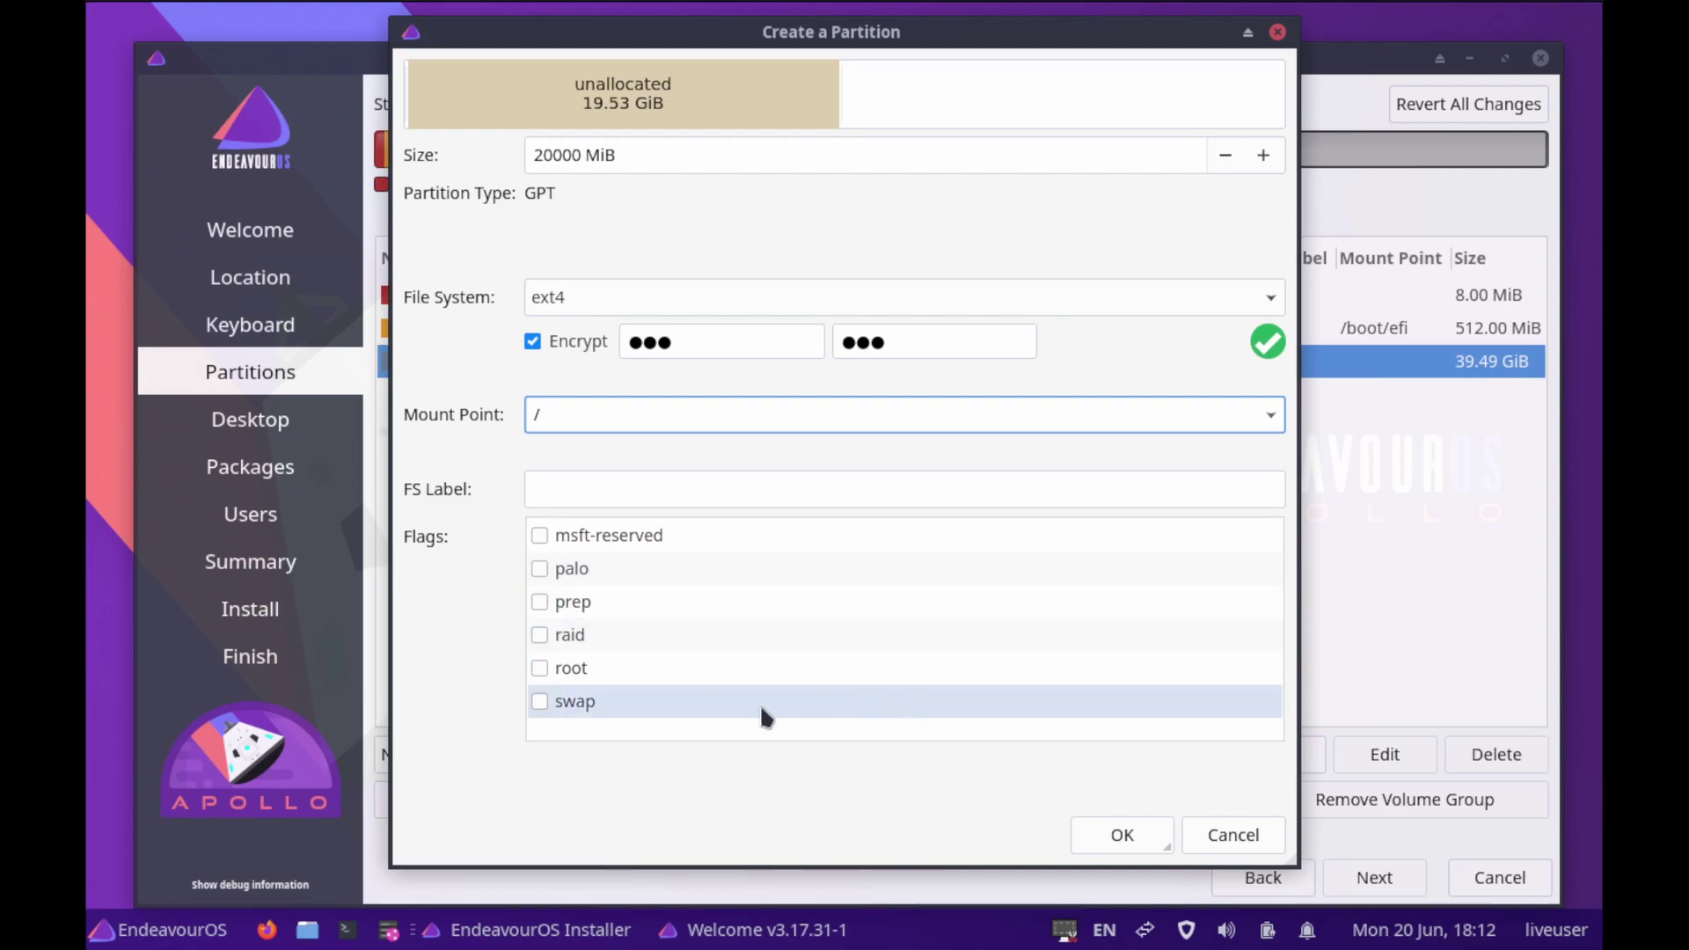
left_click(539, 669)
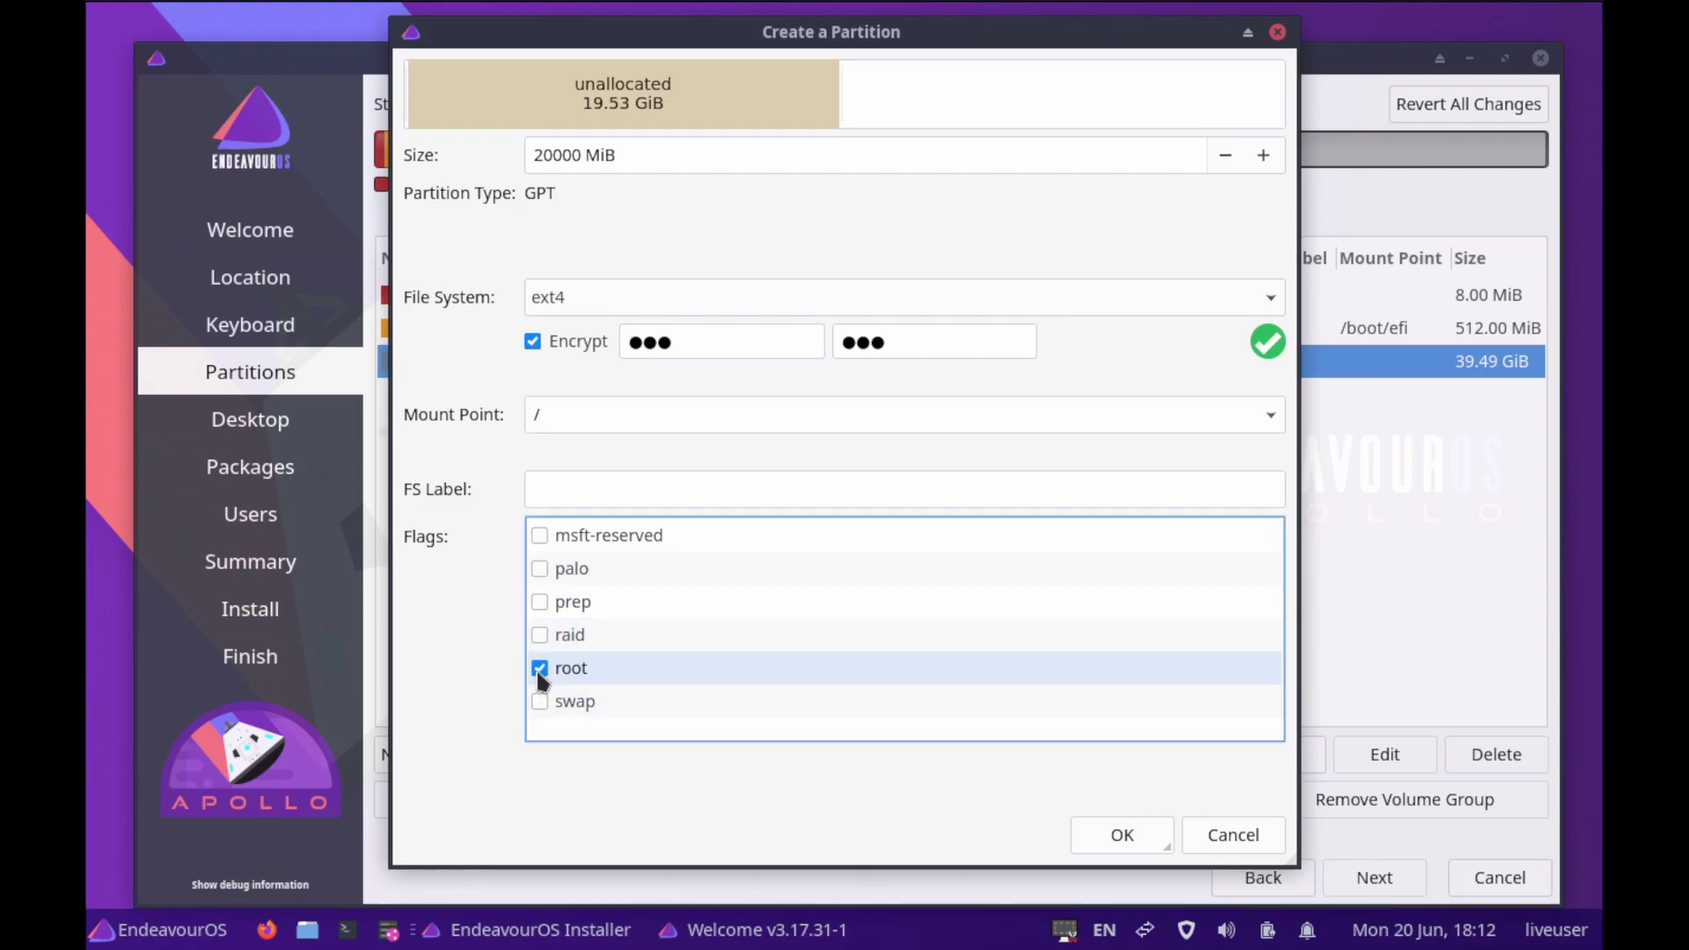
left_click(1118, 838)
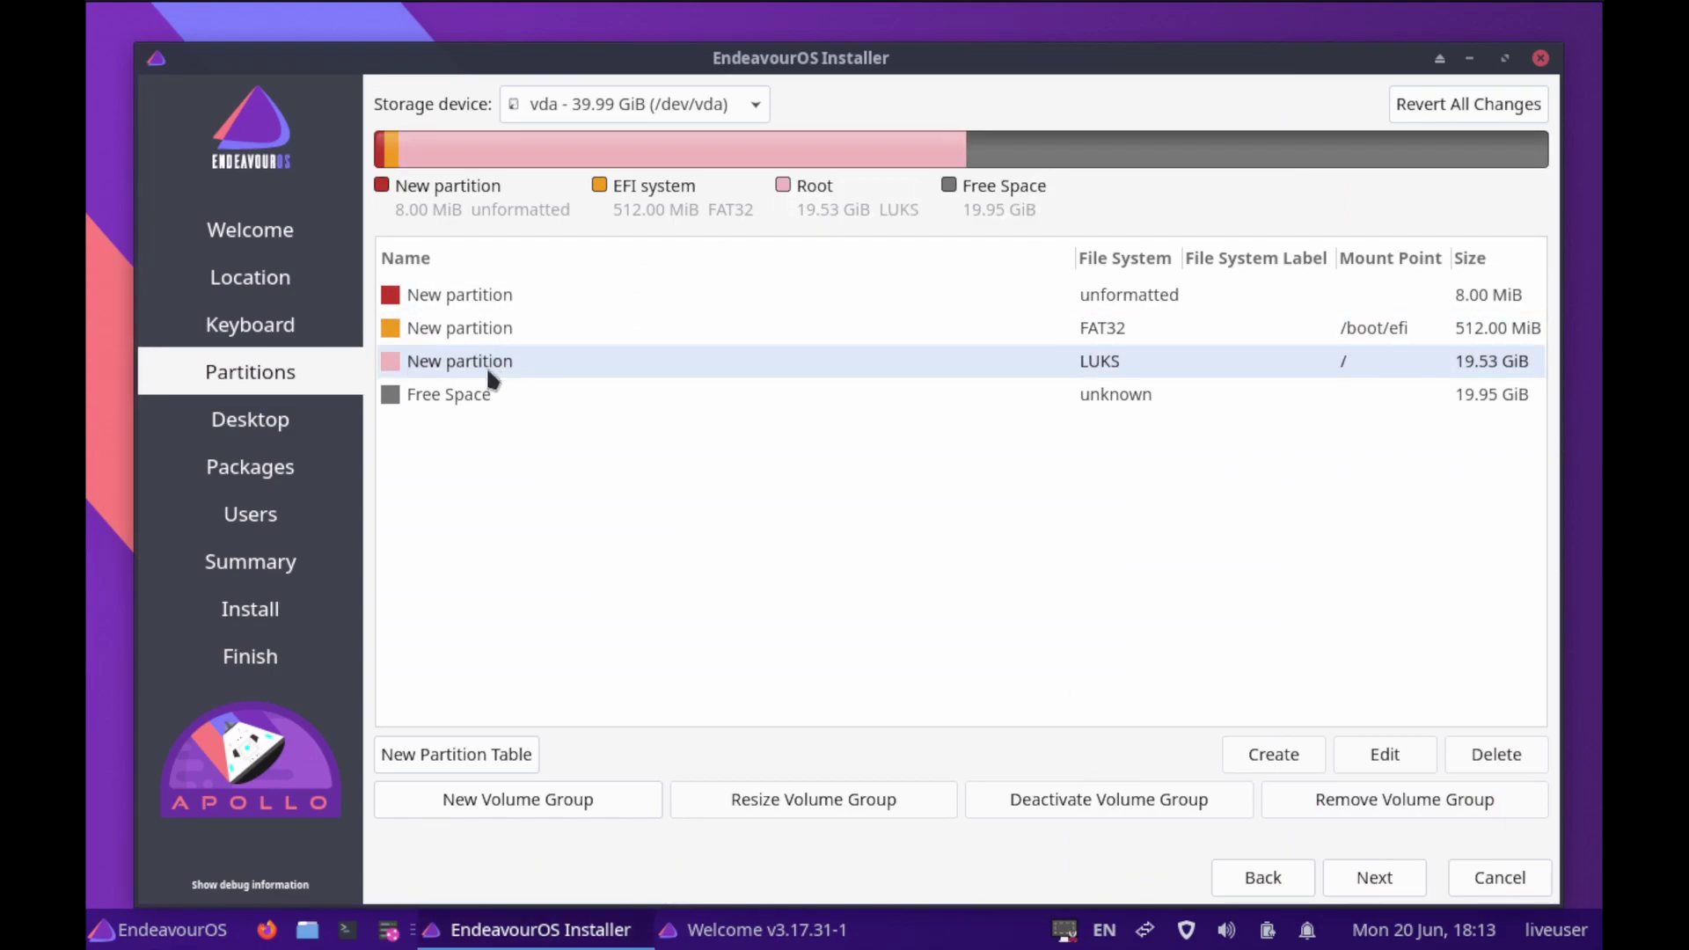
Add an encrypted partition mounted at /home using all 19.95 GiB of remaining free space
left_click(483, 396)
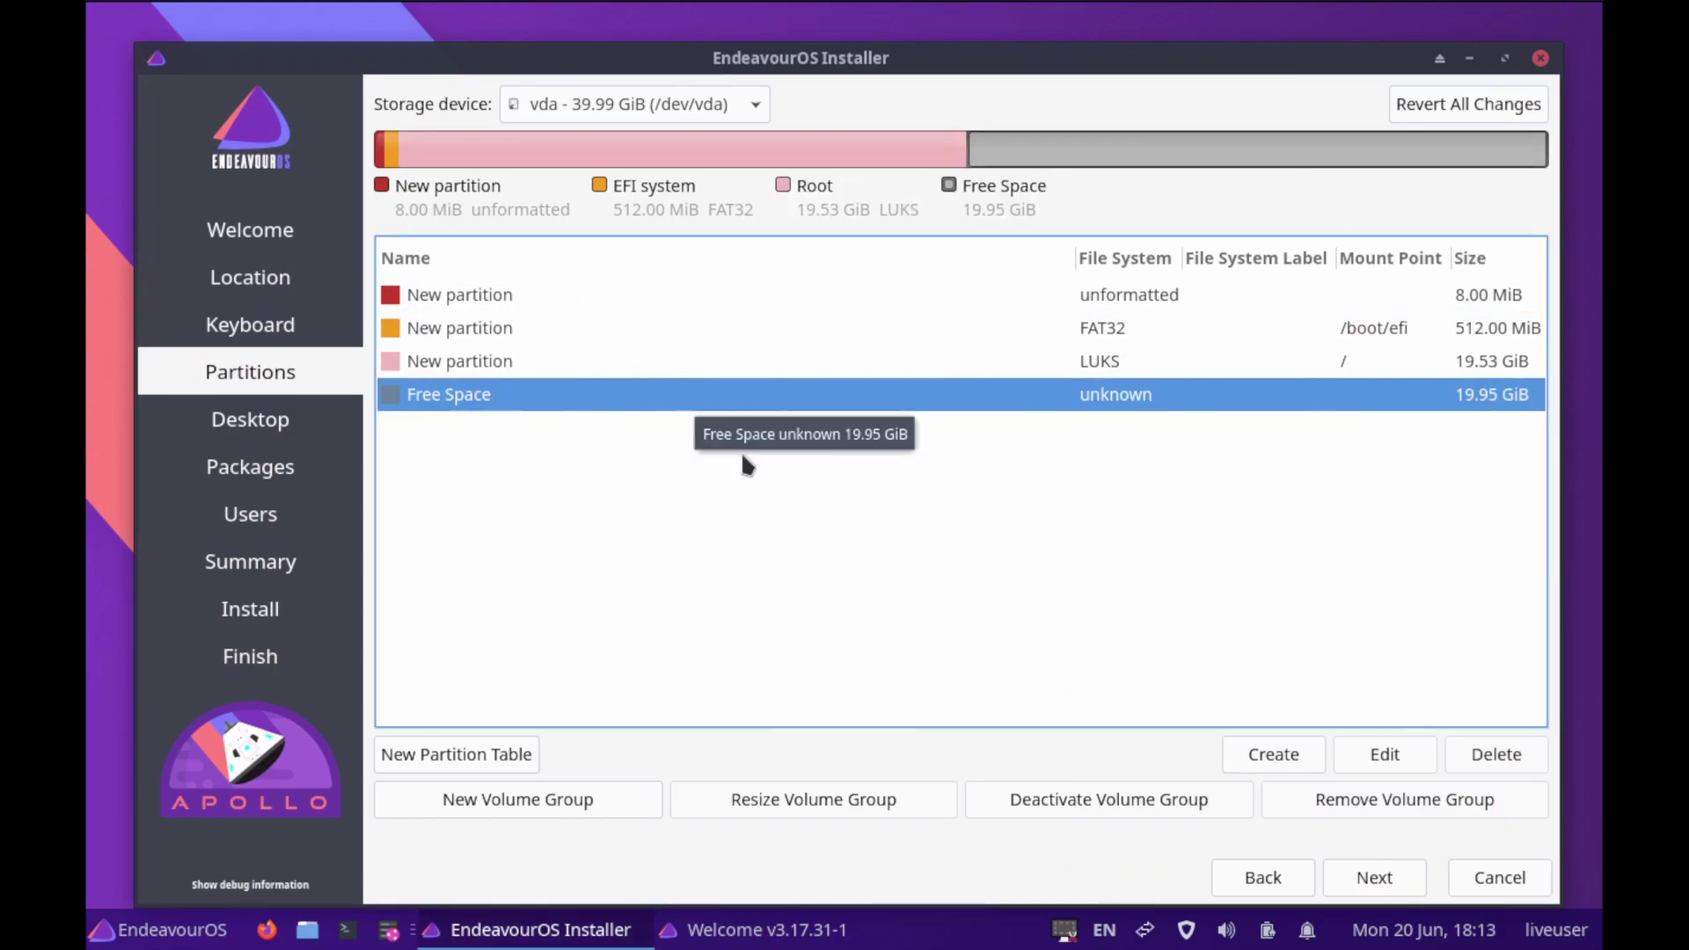
left_click(1281, 755)
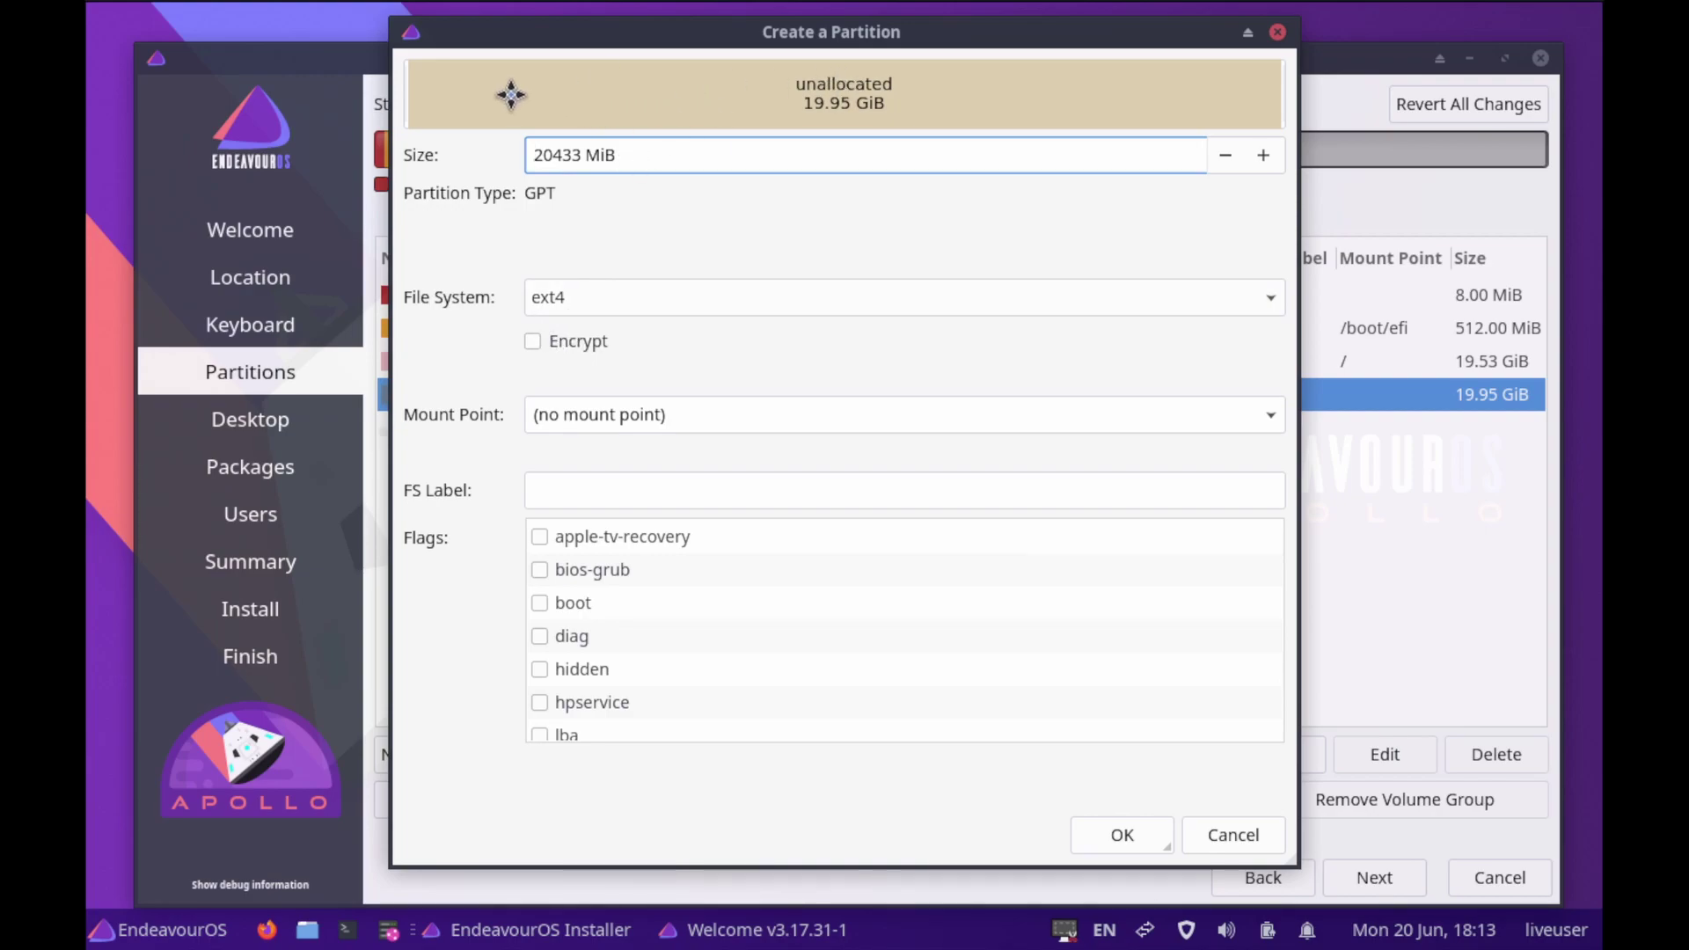
left_click(537, 342)
left_click(702, 345)
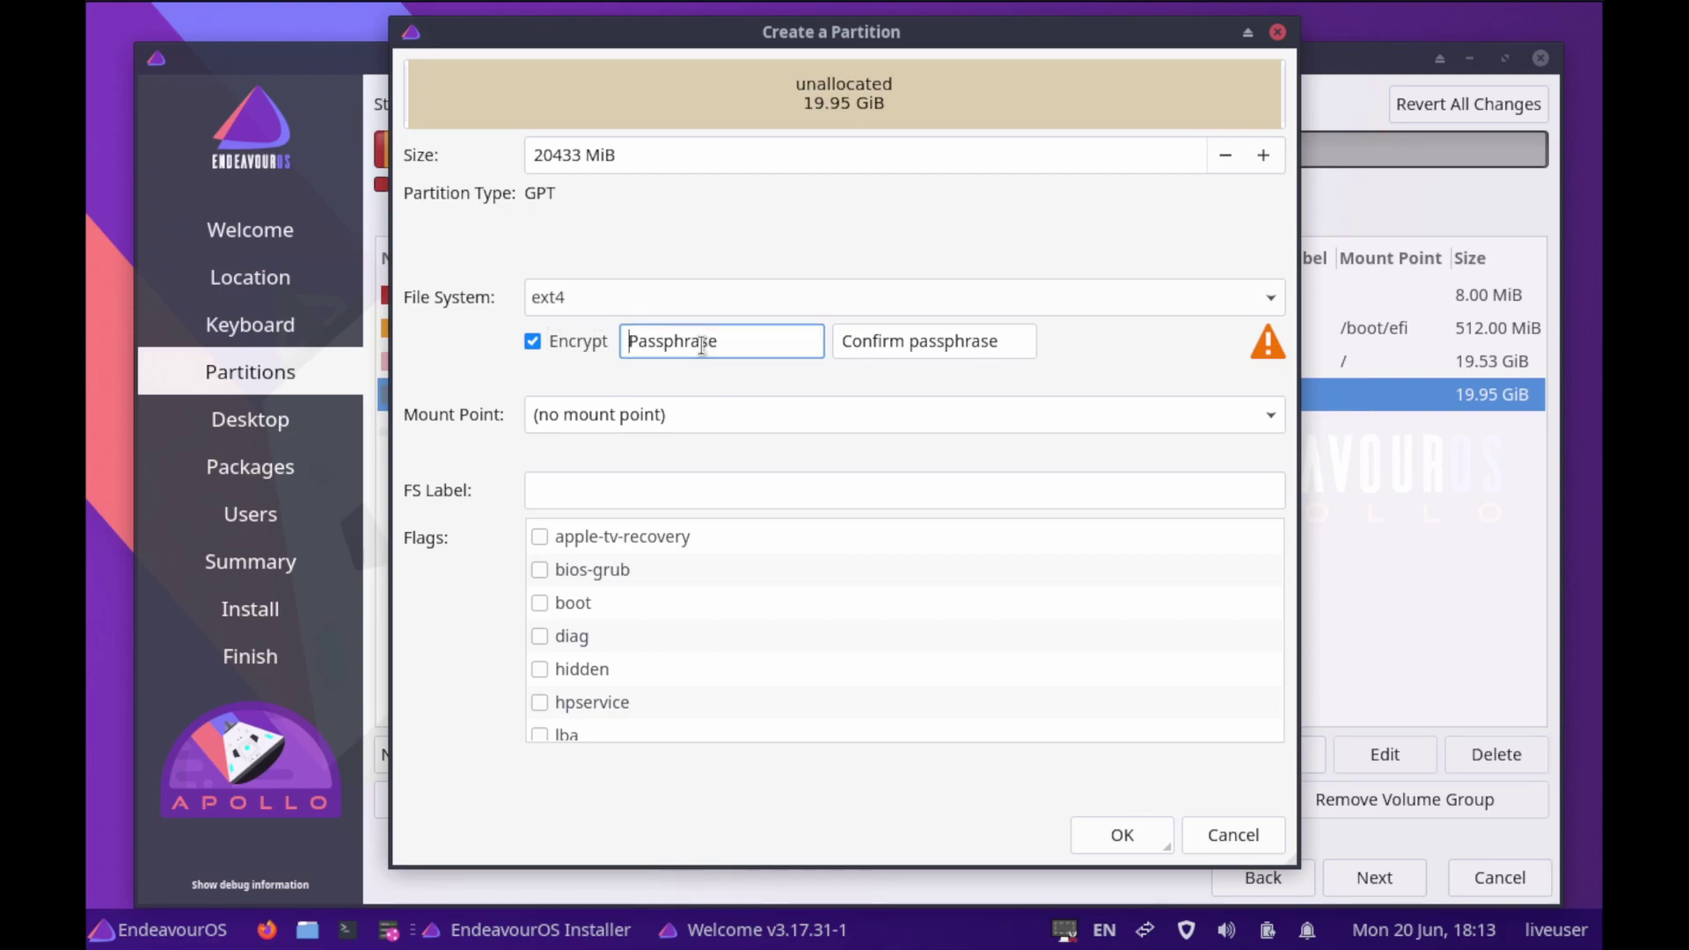
type("•••")
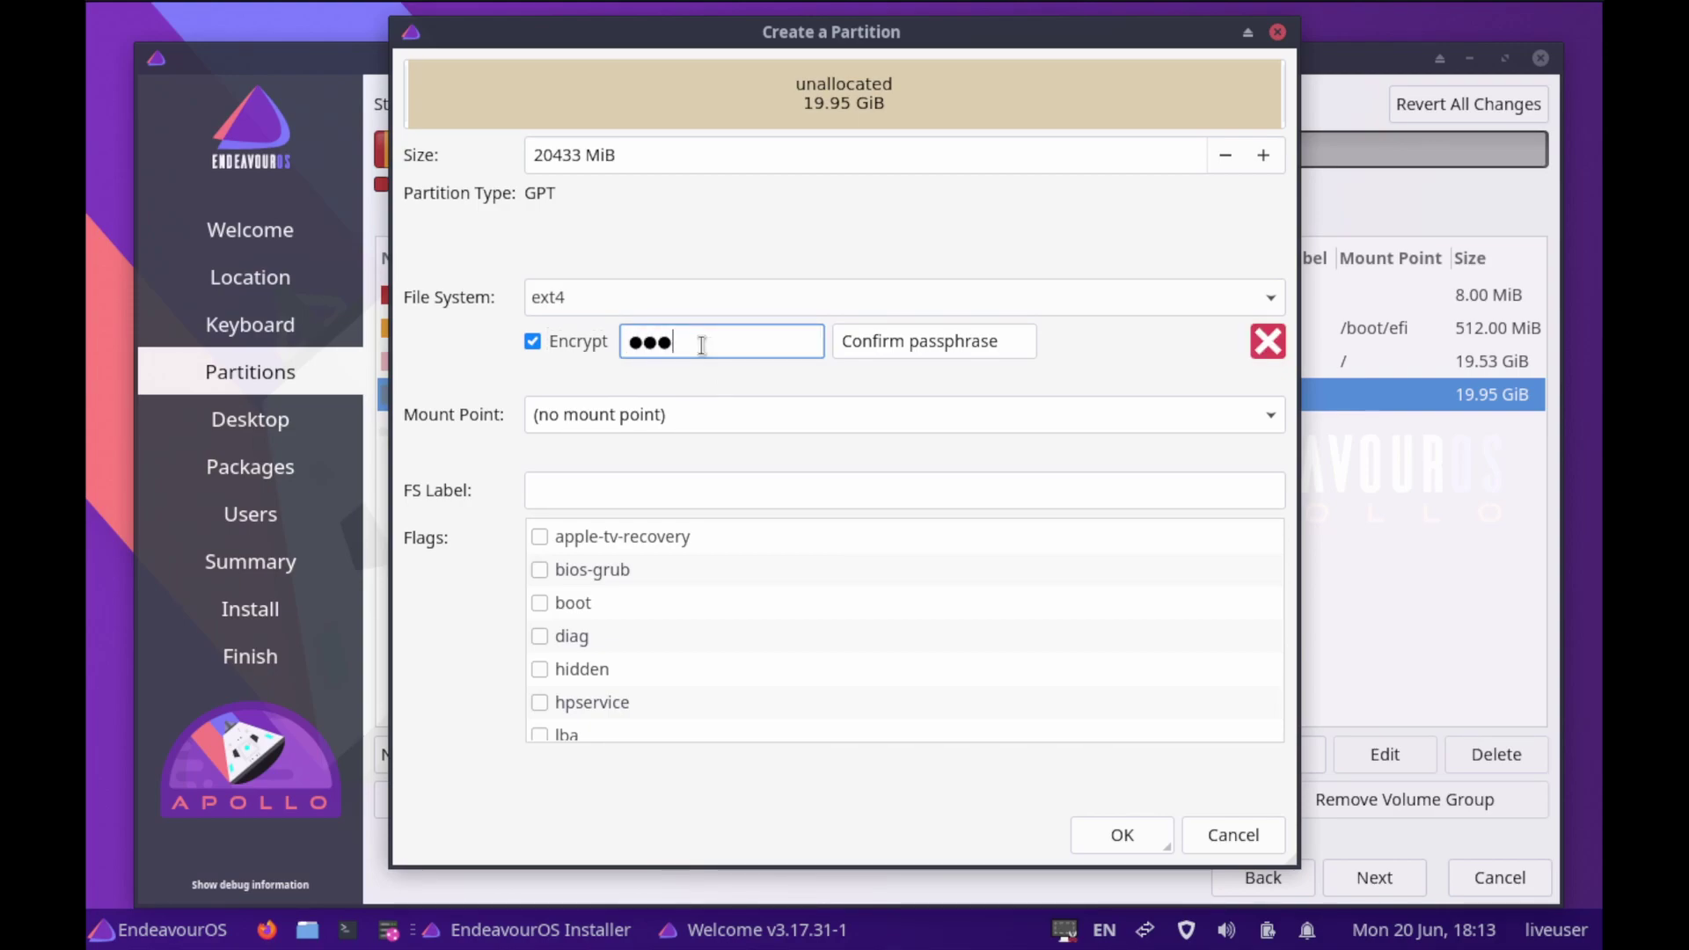
key("Tab")
type("•••")
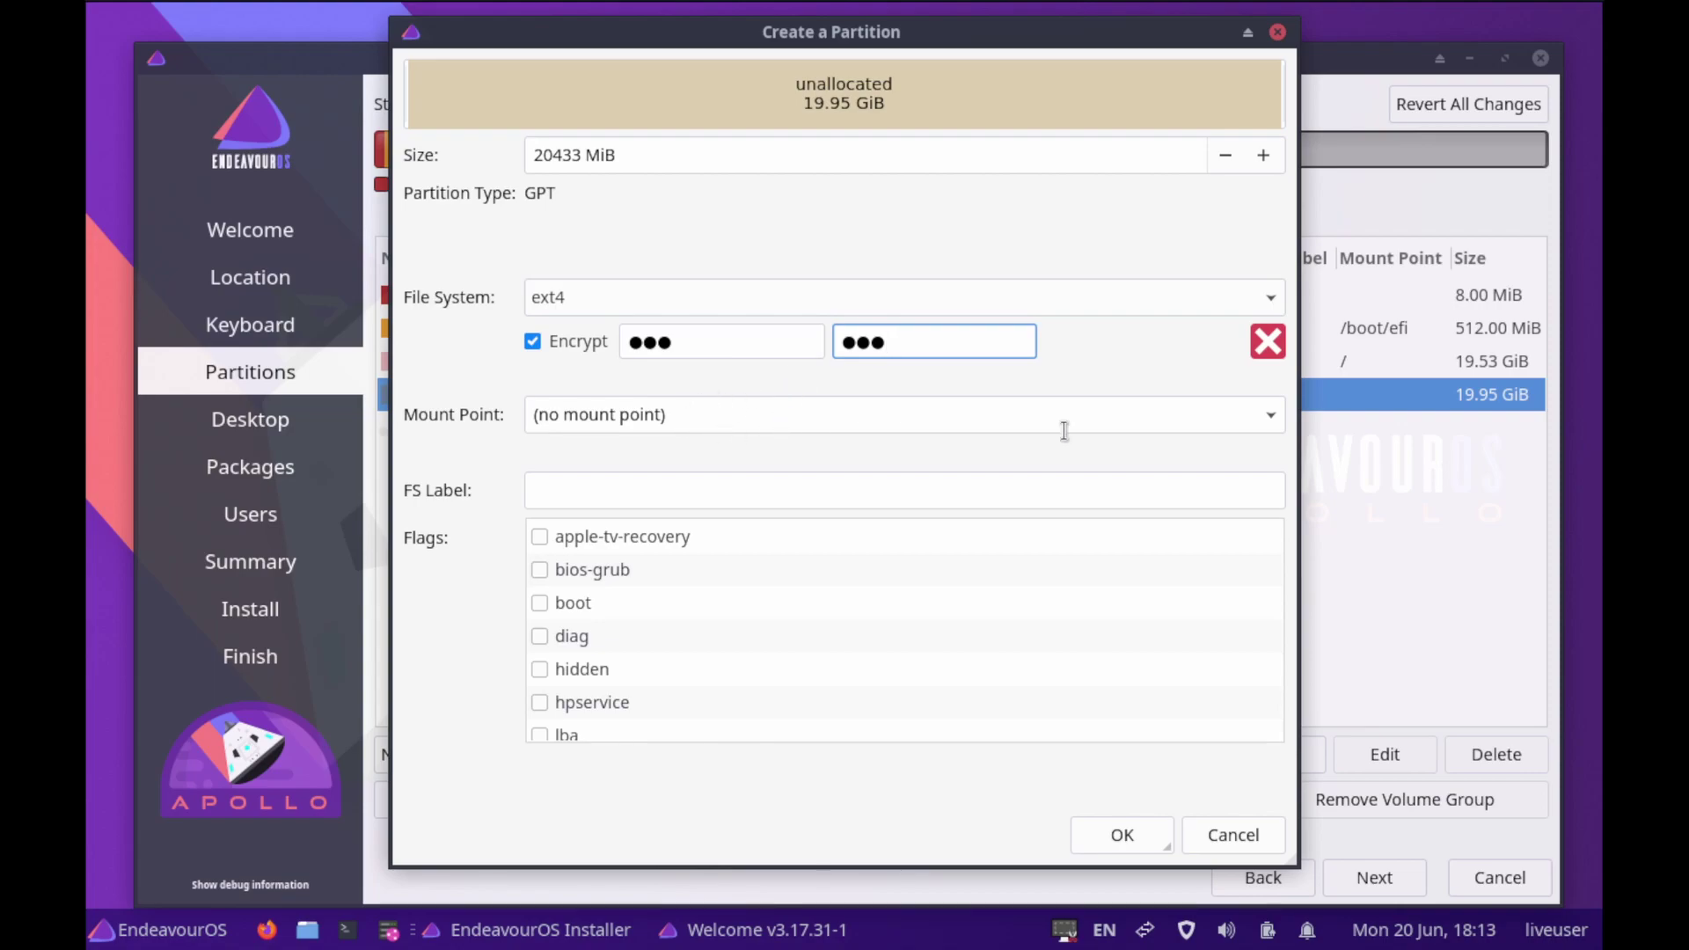
left_click(1267, 417)
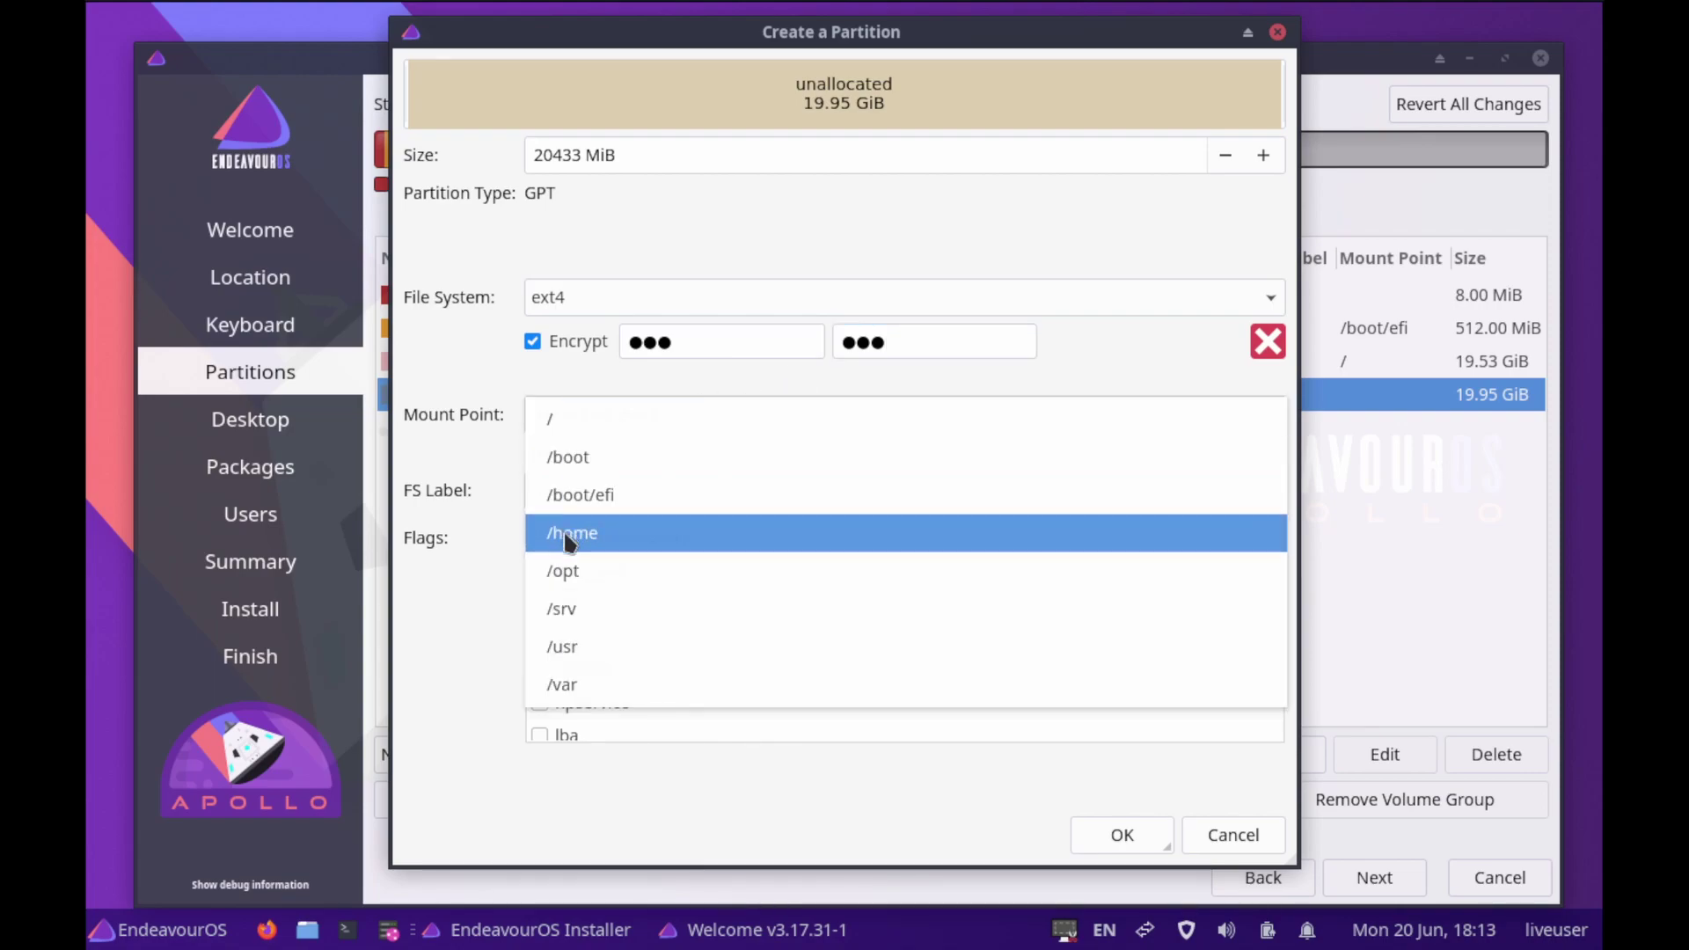
left_click(581, 537)
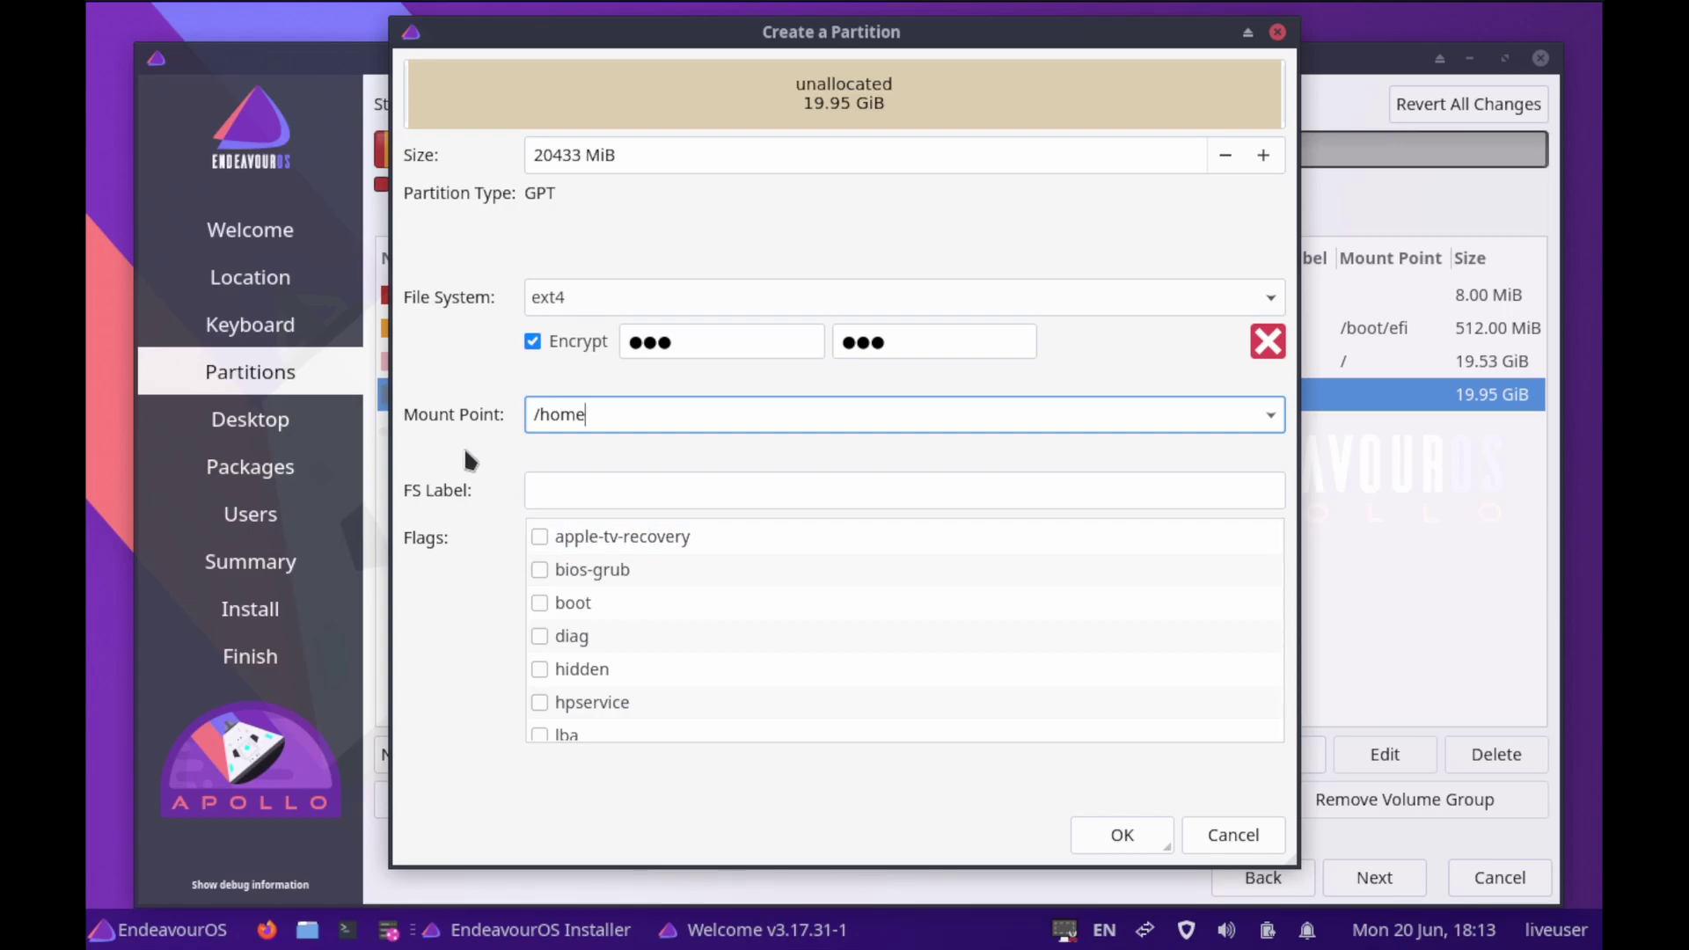
scroll(836, 625, "down", 4)
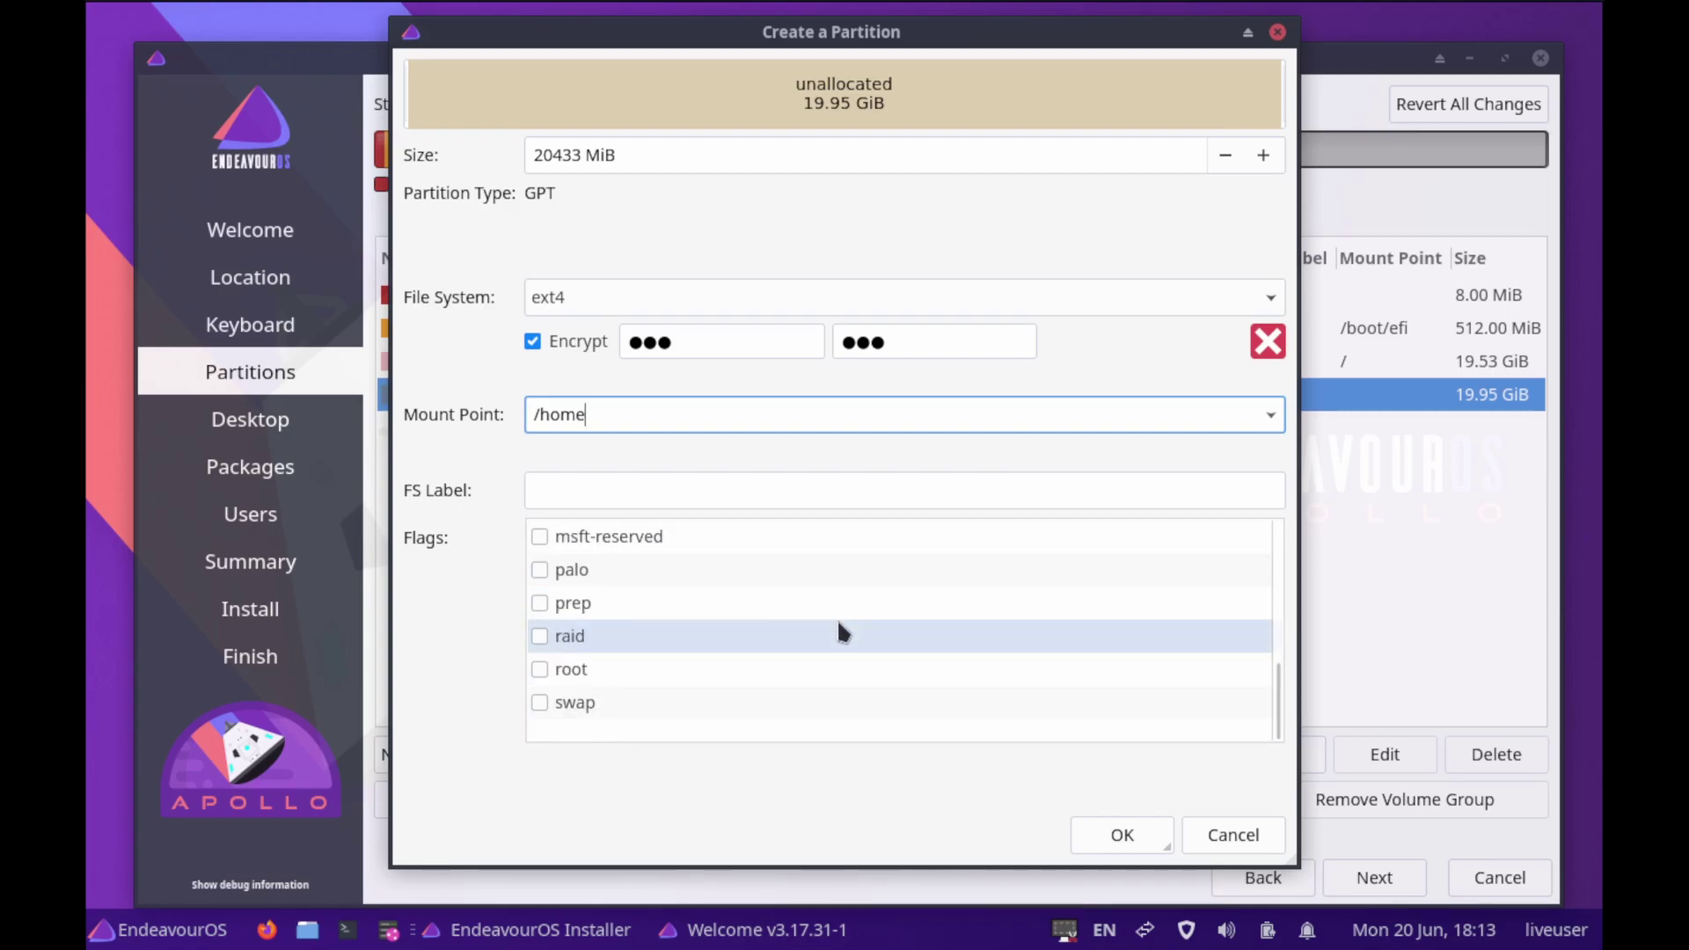
scroll(837, 625, "up", 4)
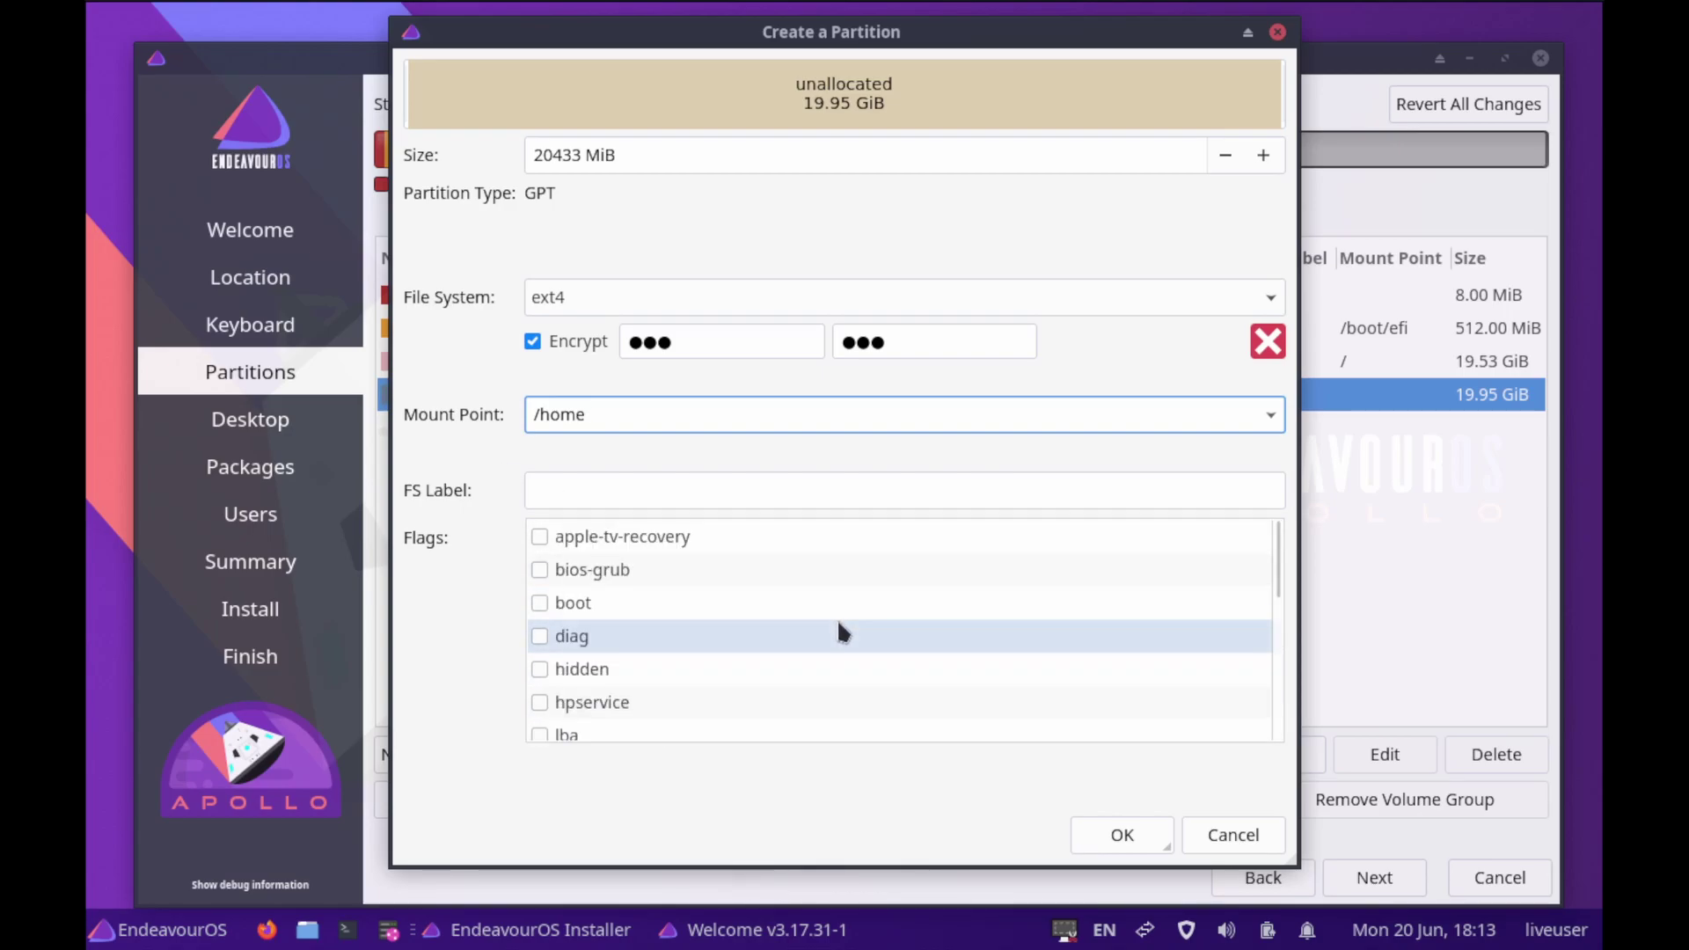
left_click(1118, 838)
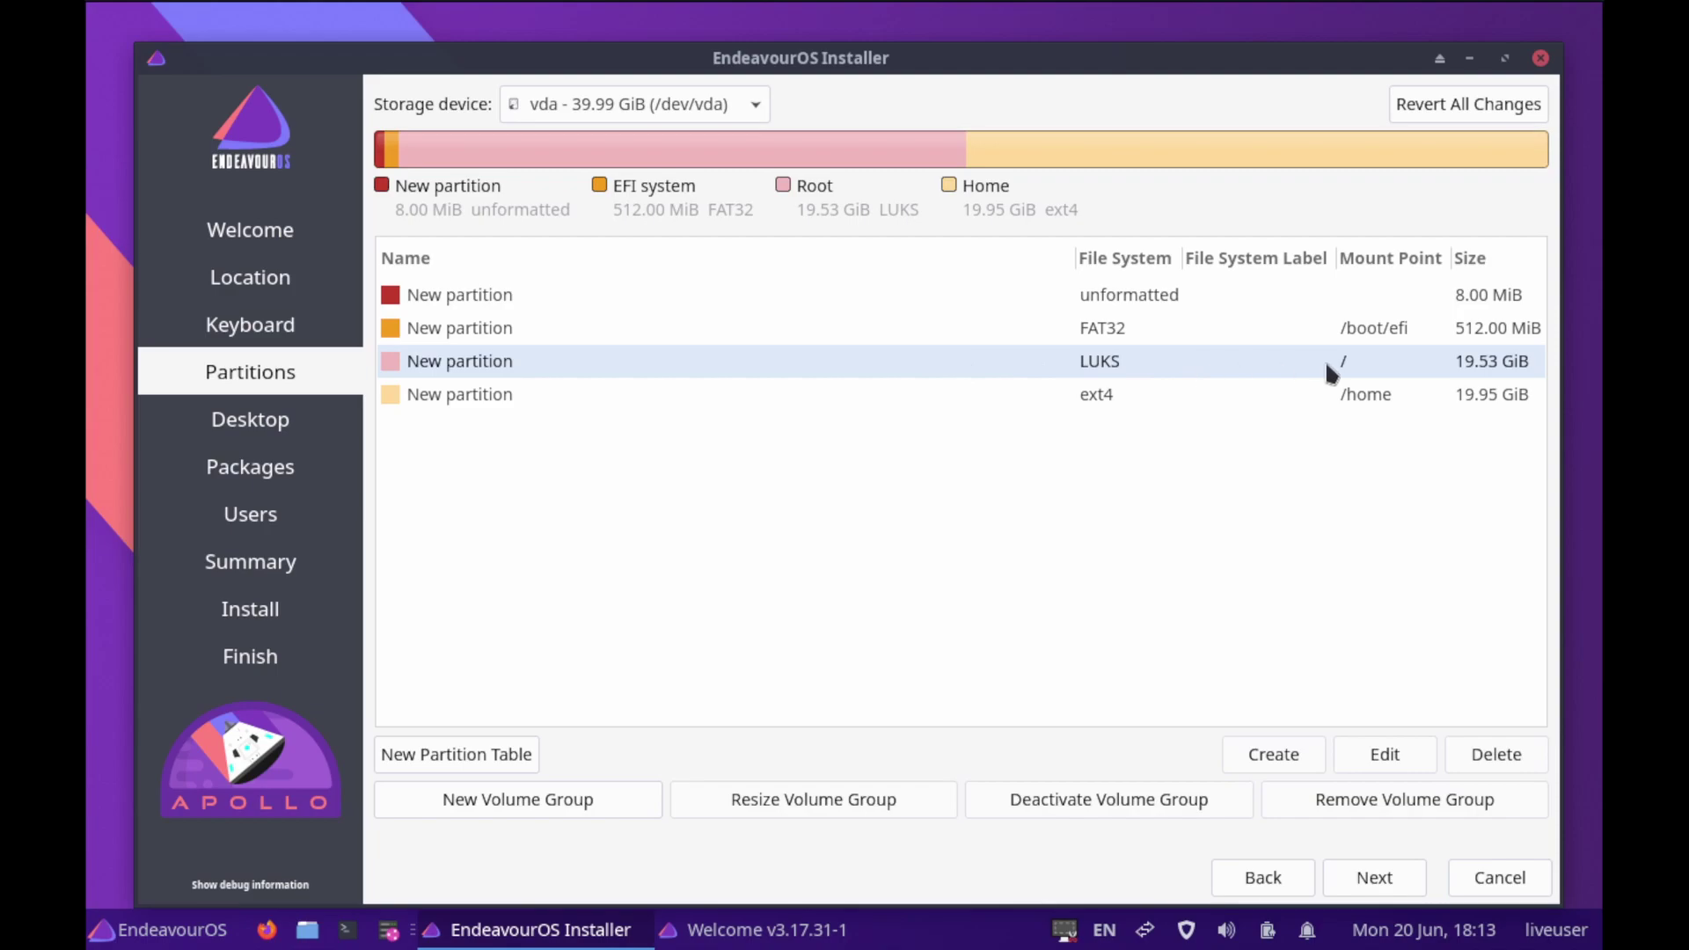
Edit the 19.95 GiB /home partition to enable encryption with a confirmed passphrase
left_click(1100, 393)
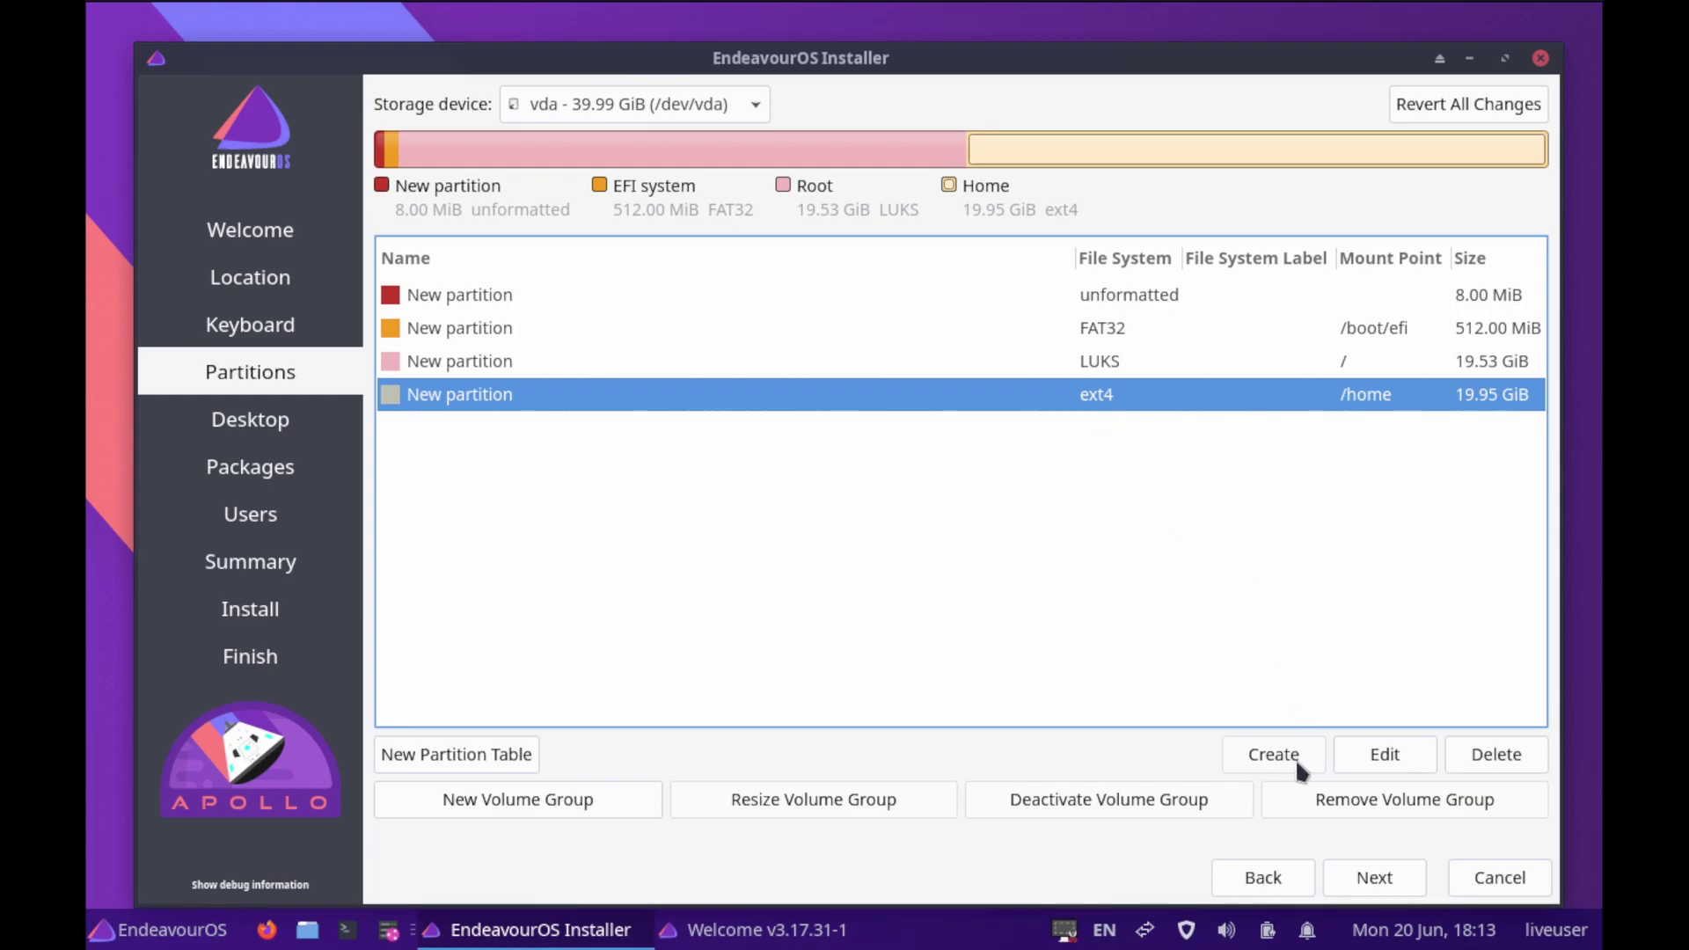
left_click(1388, 762)
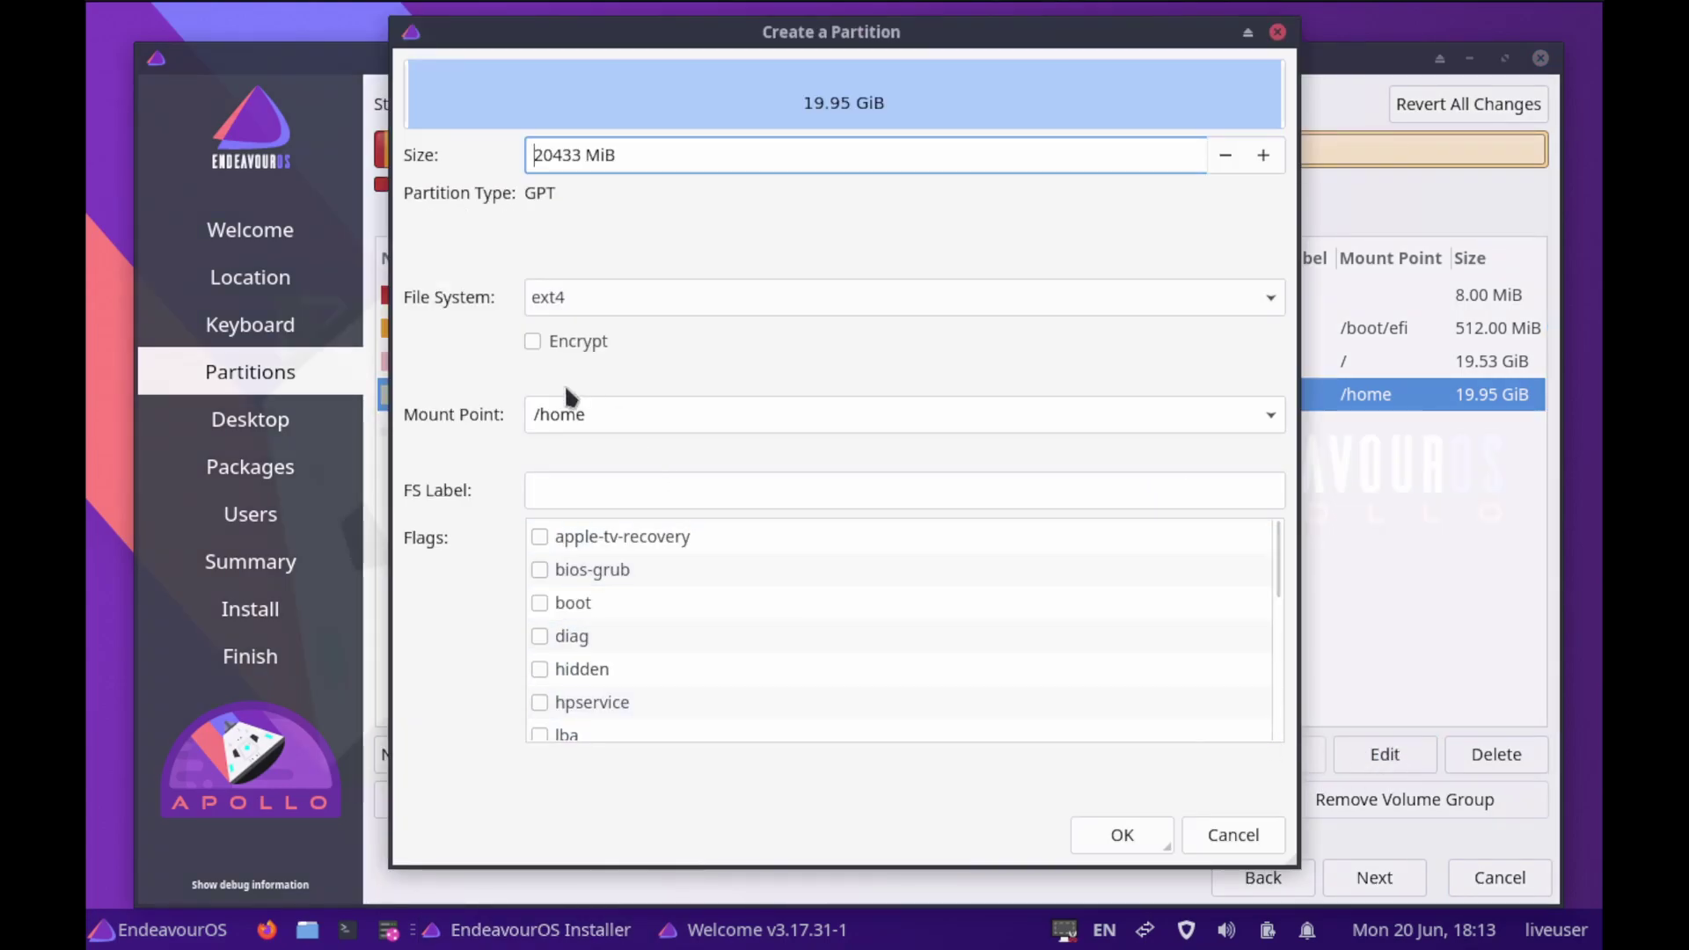
left_click(532, 342)
left_click(713, 347)
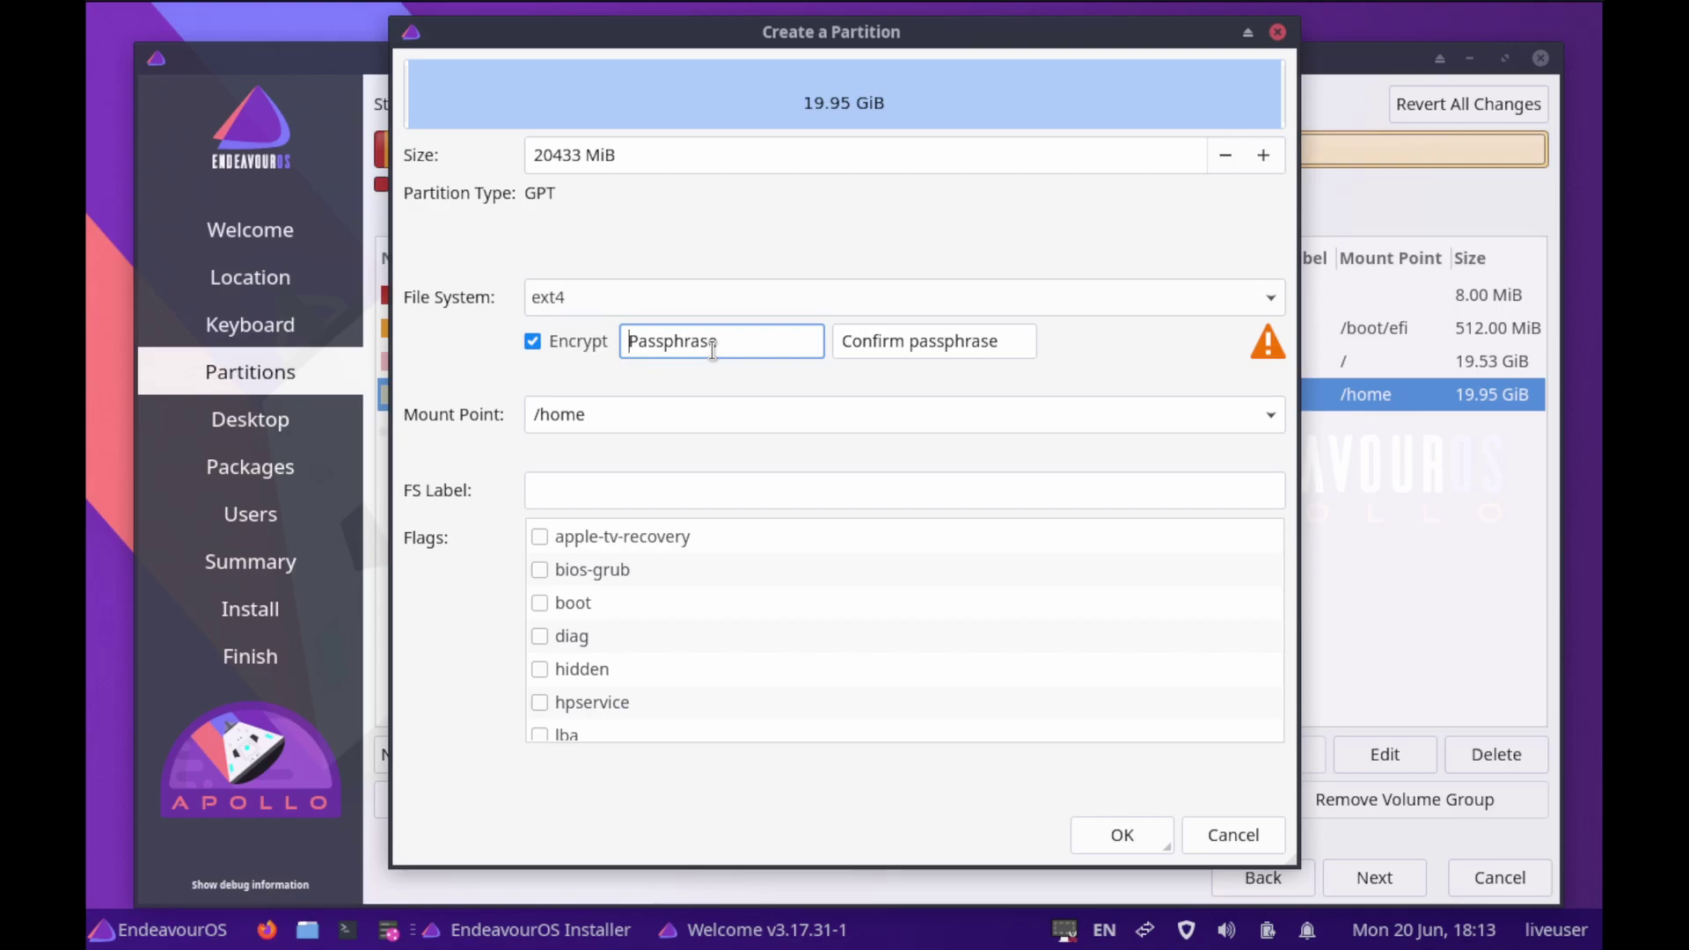
type("123")
key("Tab")
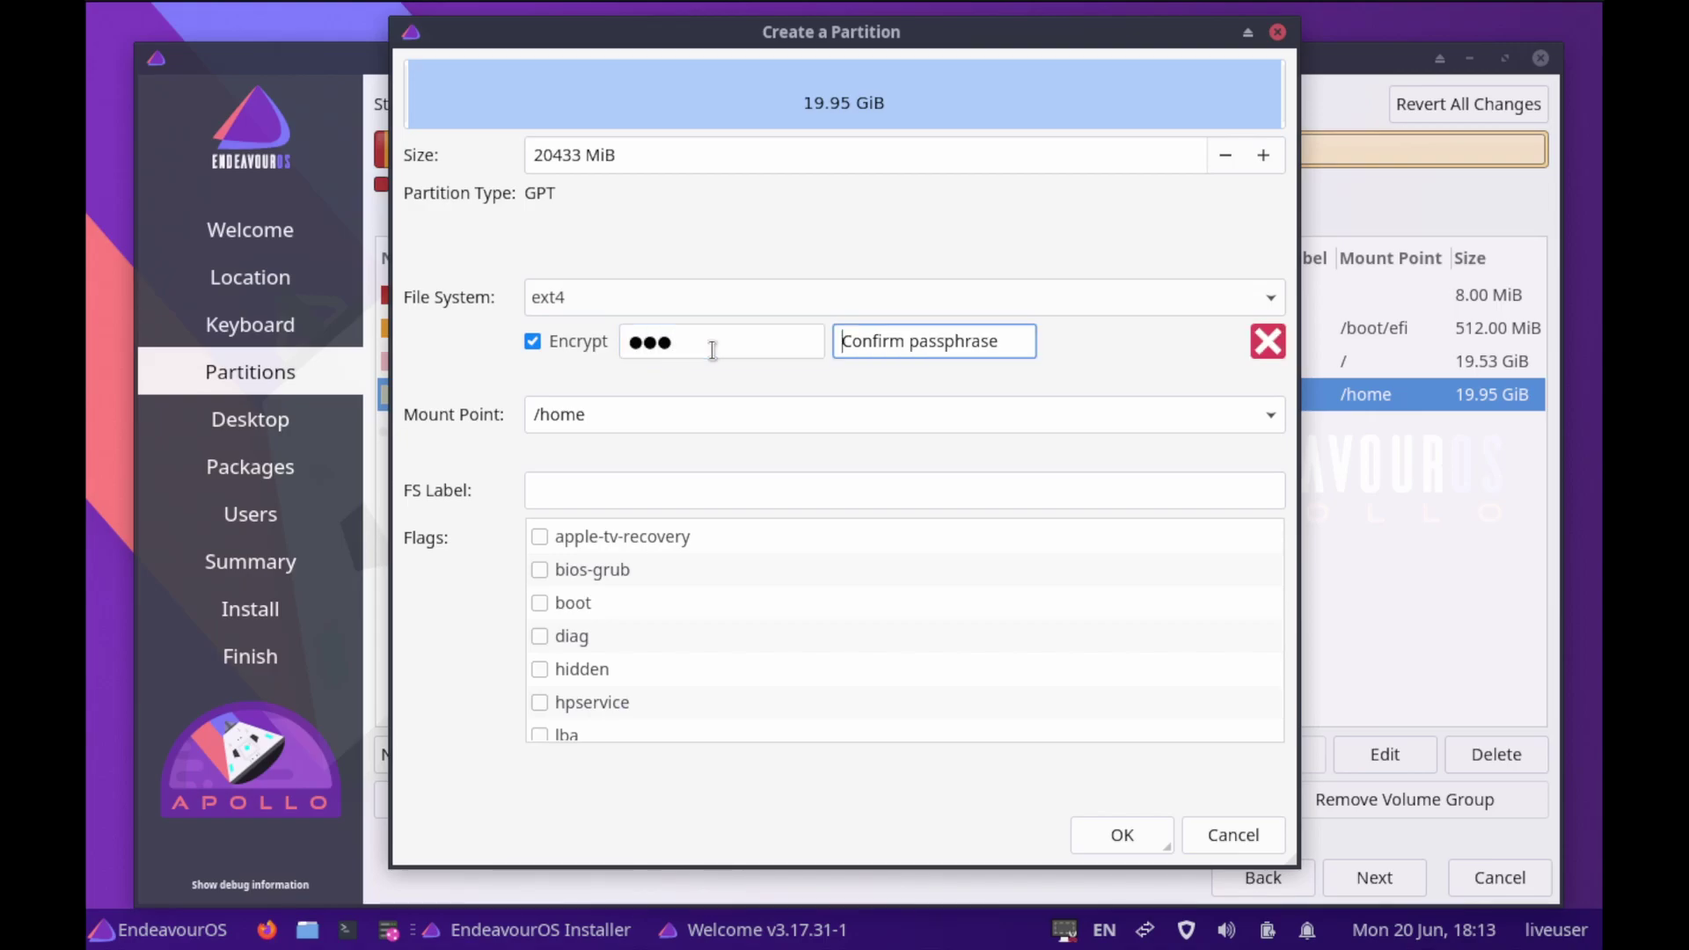
type("123")
left_click(1133, 836)
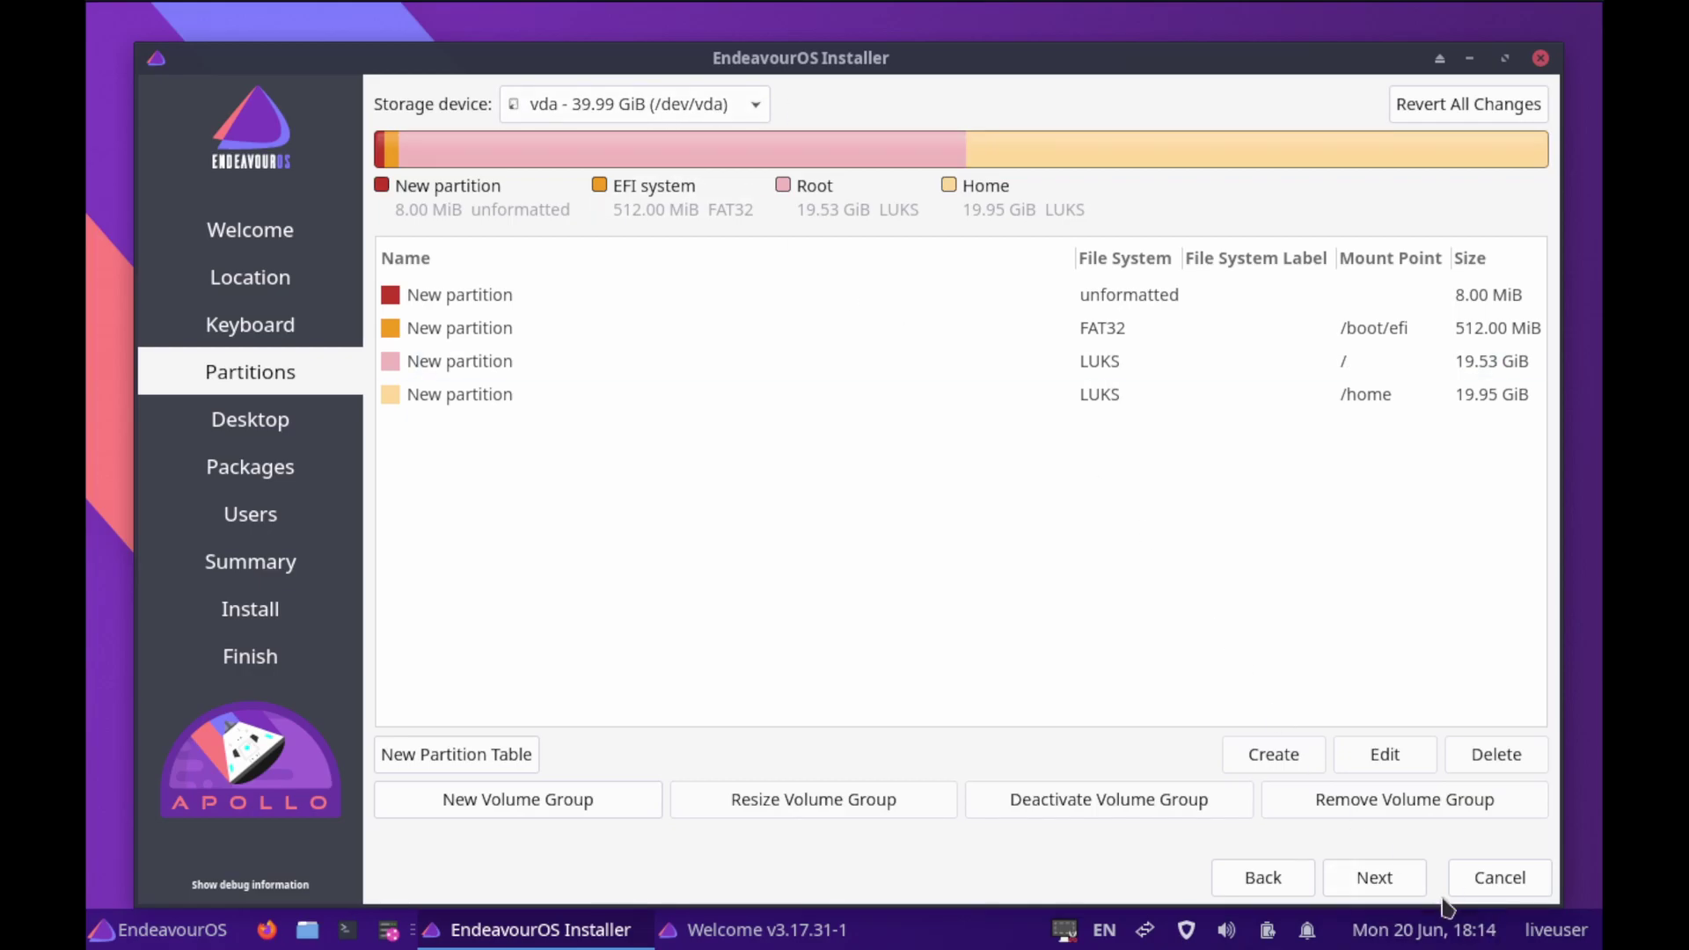
Pick Plasma KDE on the Desktop page and continue to the Packages page
left_click(1378, 882)
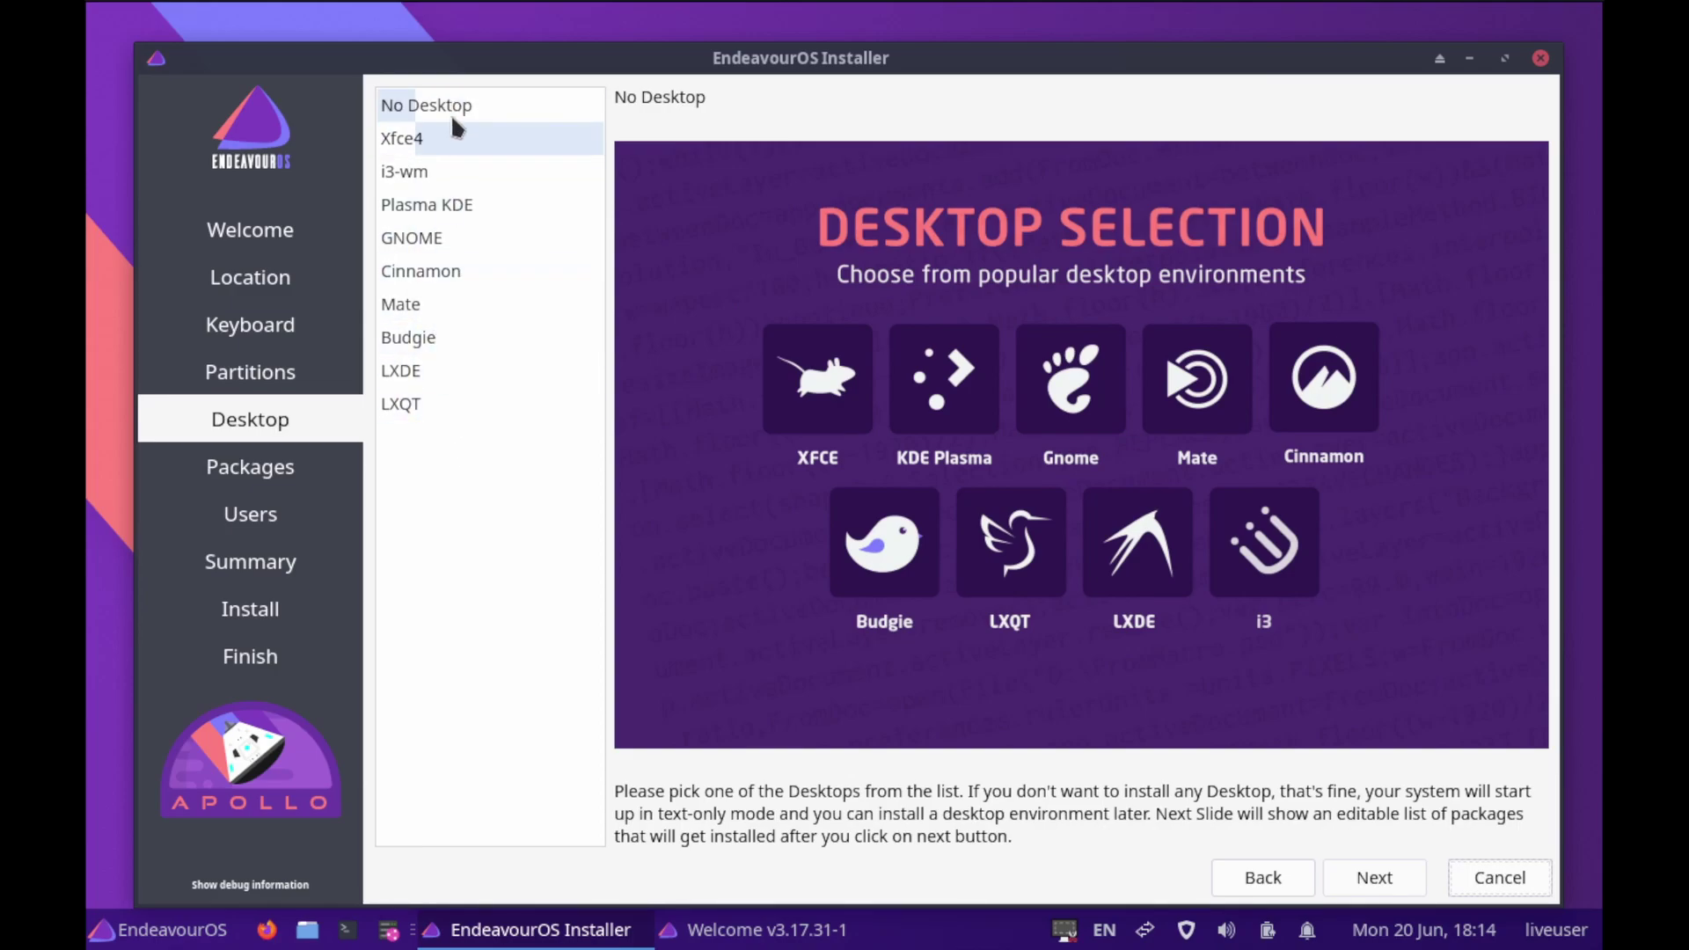
left_click(489, 206)
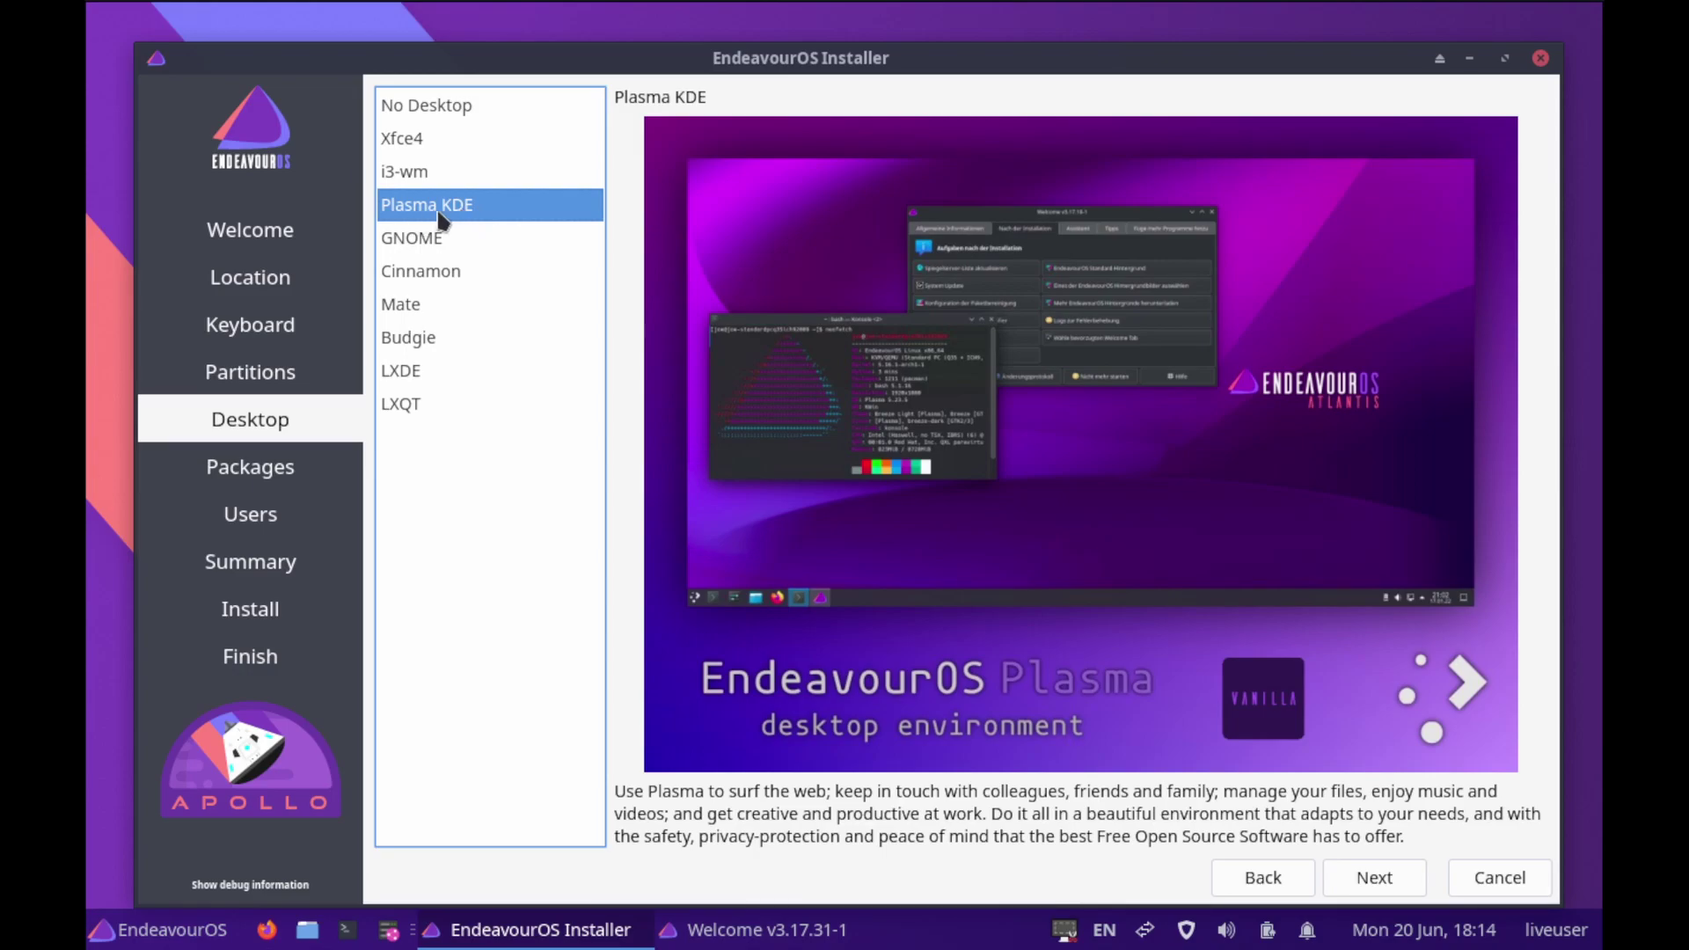
left_click(1359, 890)
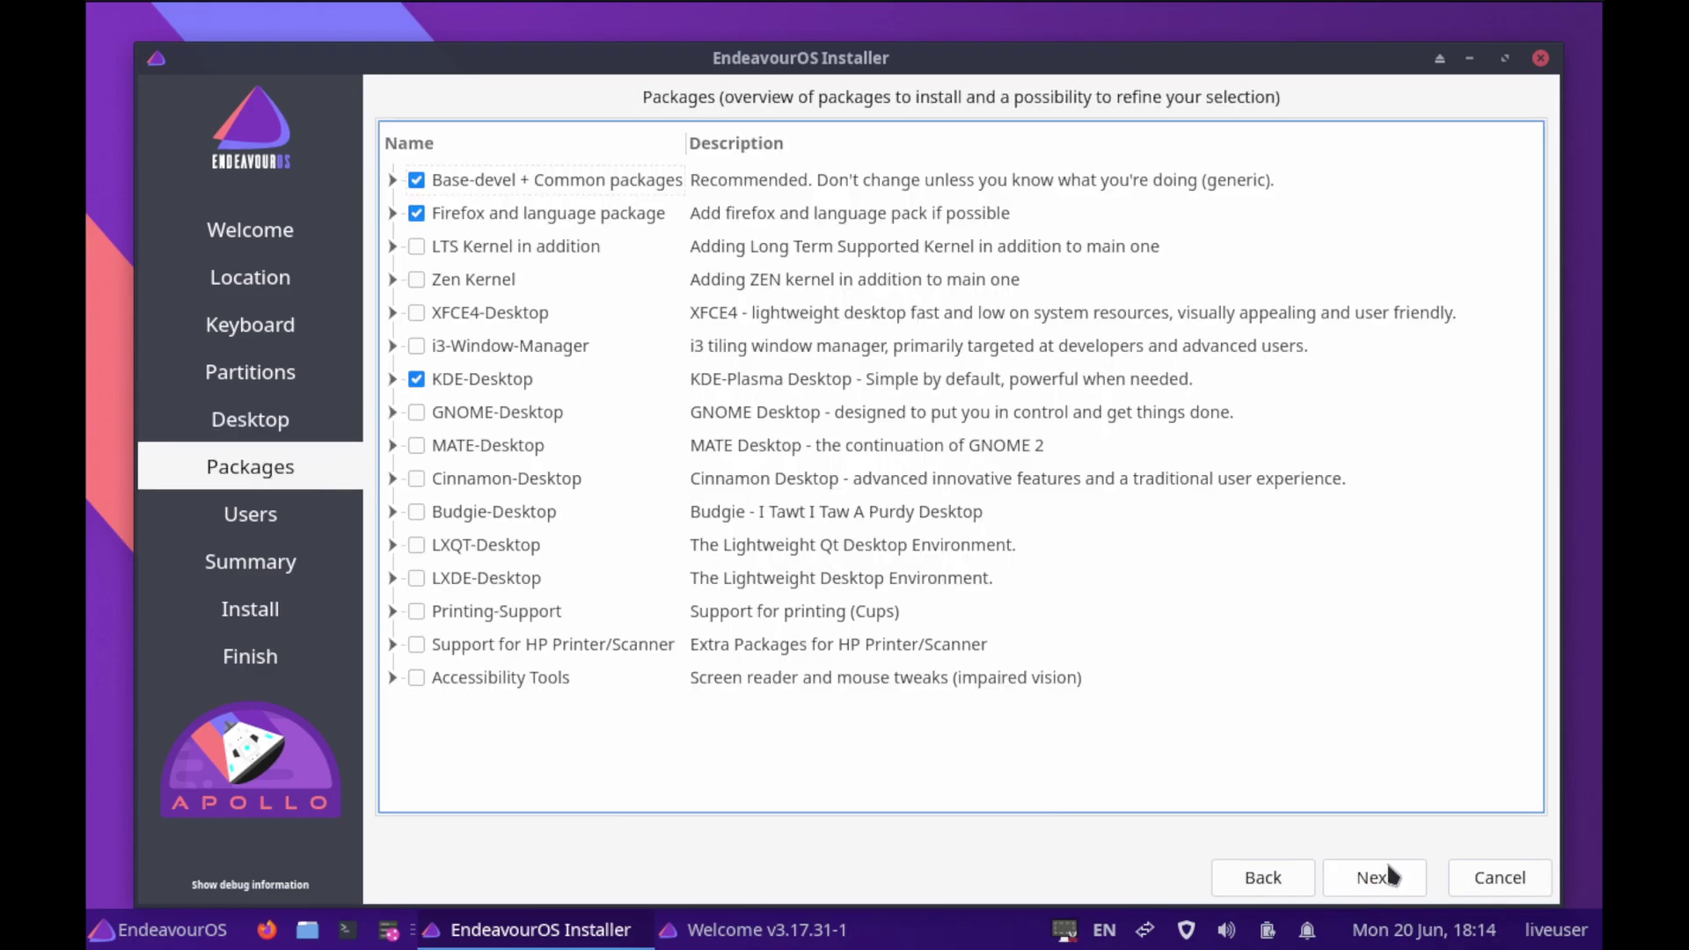
Tick LTS Kernel, Zen Kernel, Accessibility Tools, HP Printer/Scanner support and Printing-Support
left_click(416, 247)
left_click(417, 279)
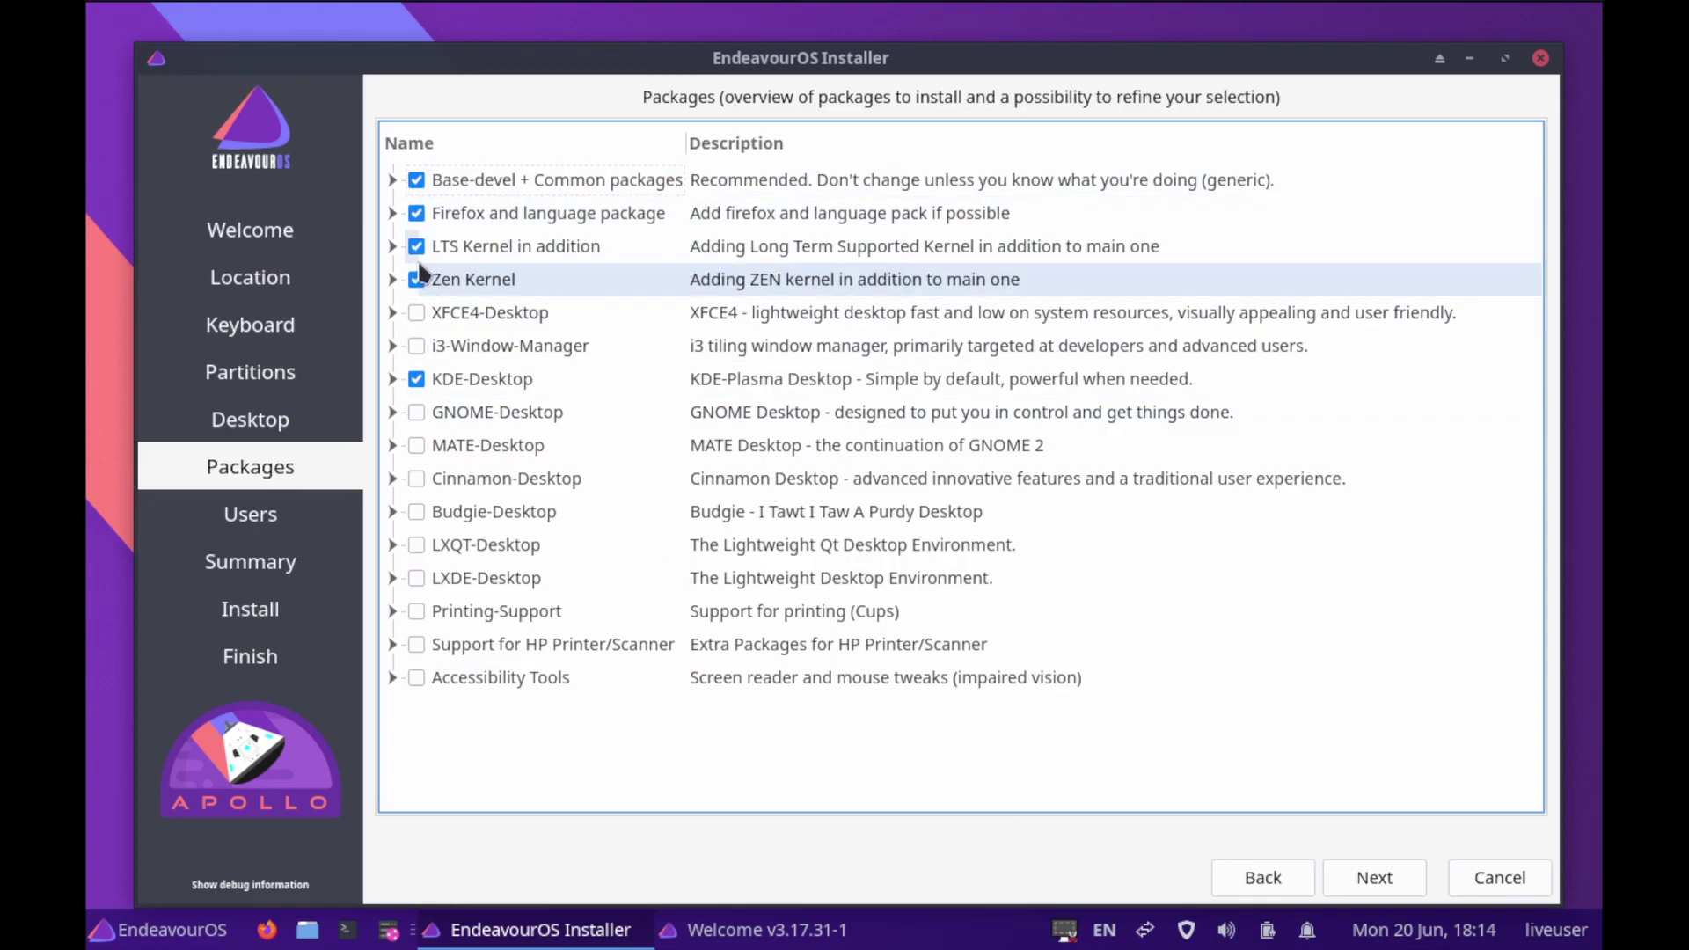
left_click(419, 676)
left_click(417, 677)
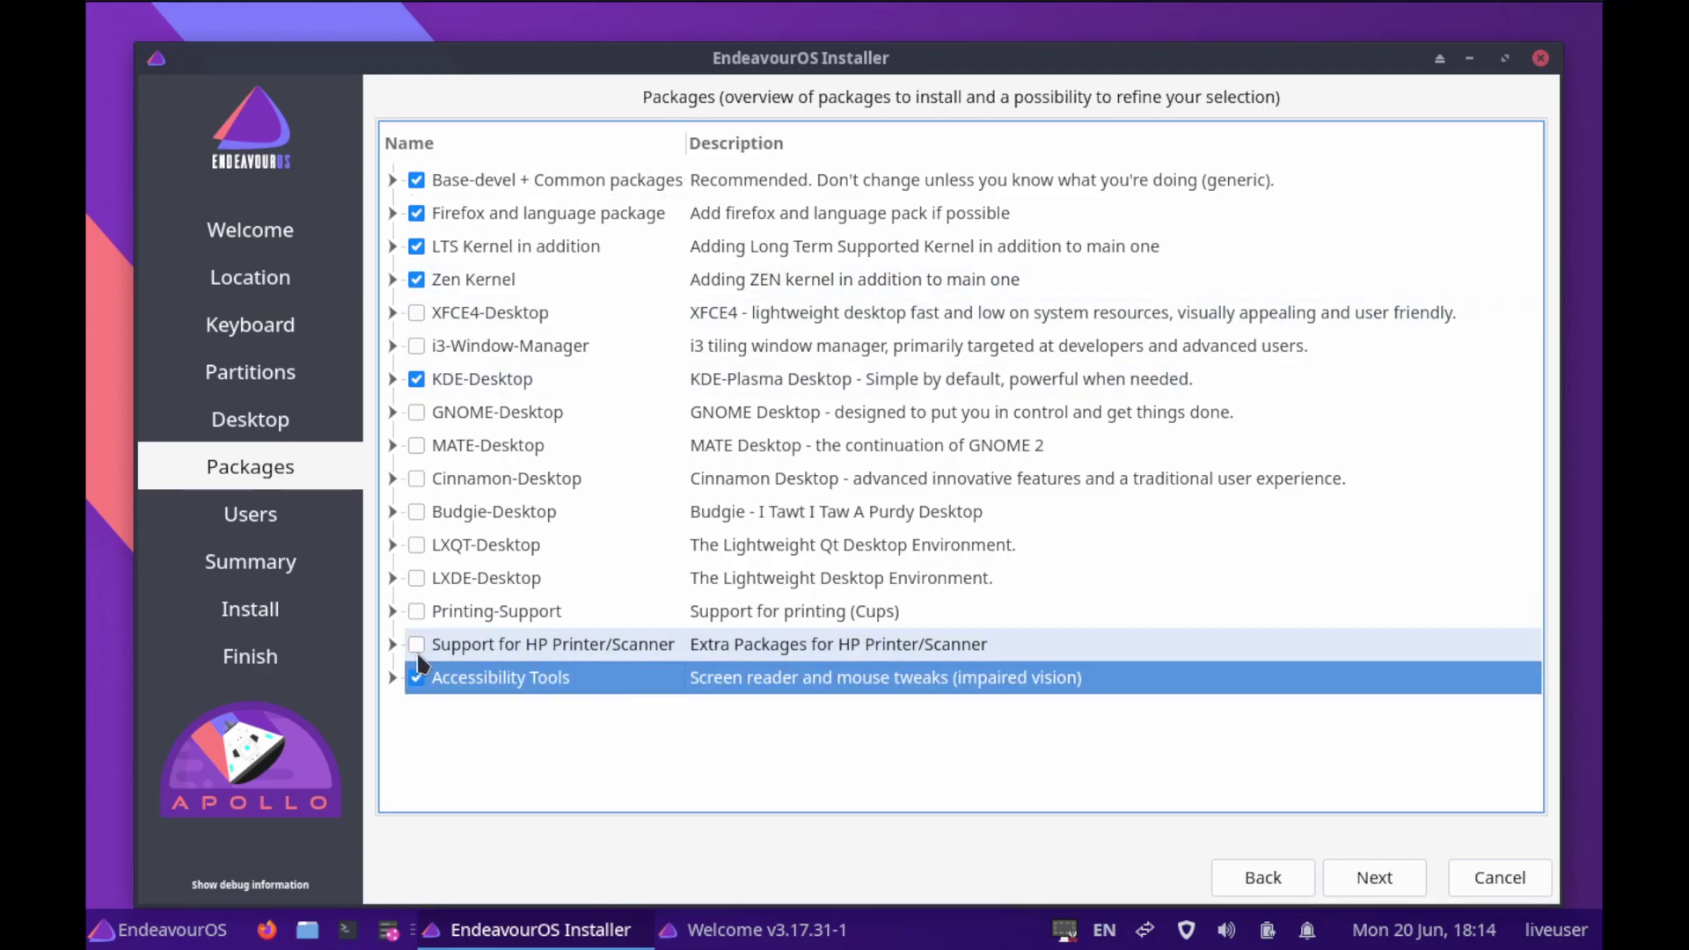
left_click(417, 644)
left_click(416, 610)
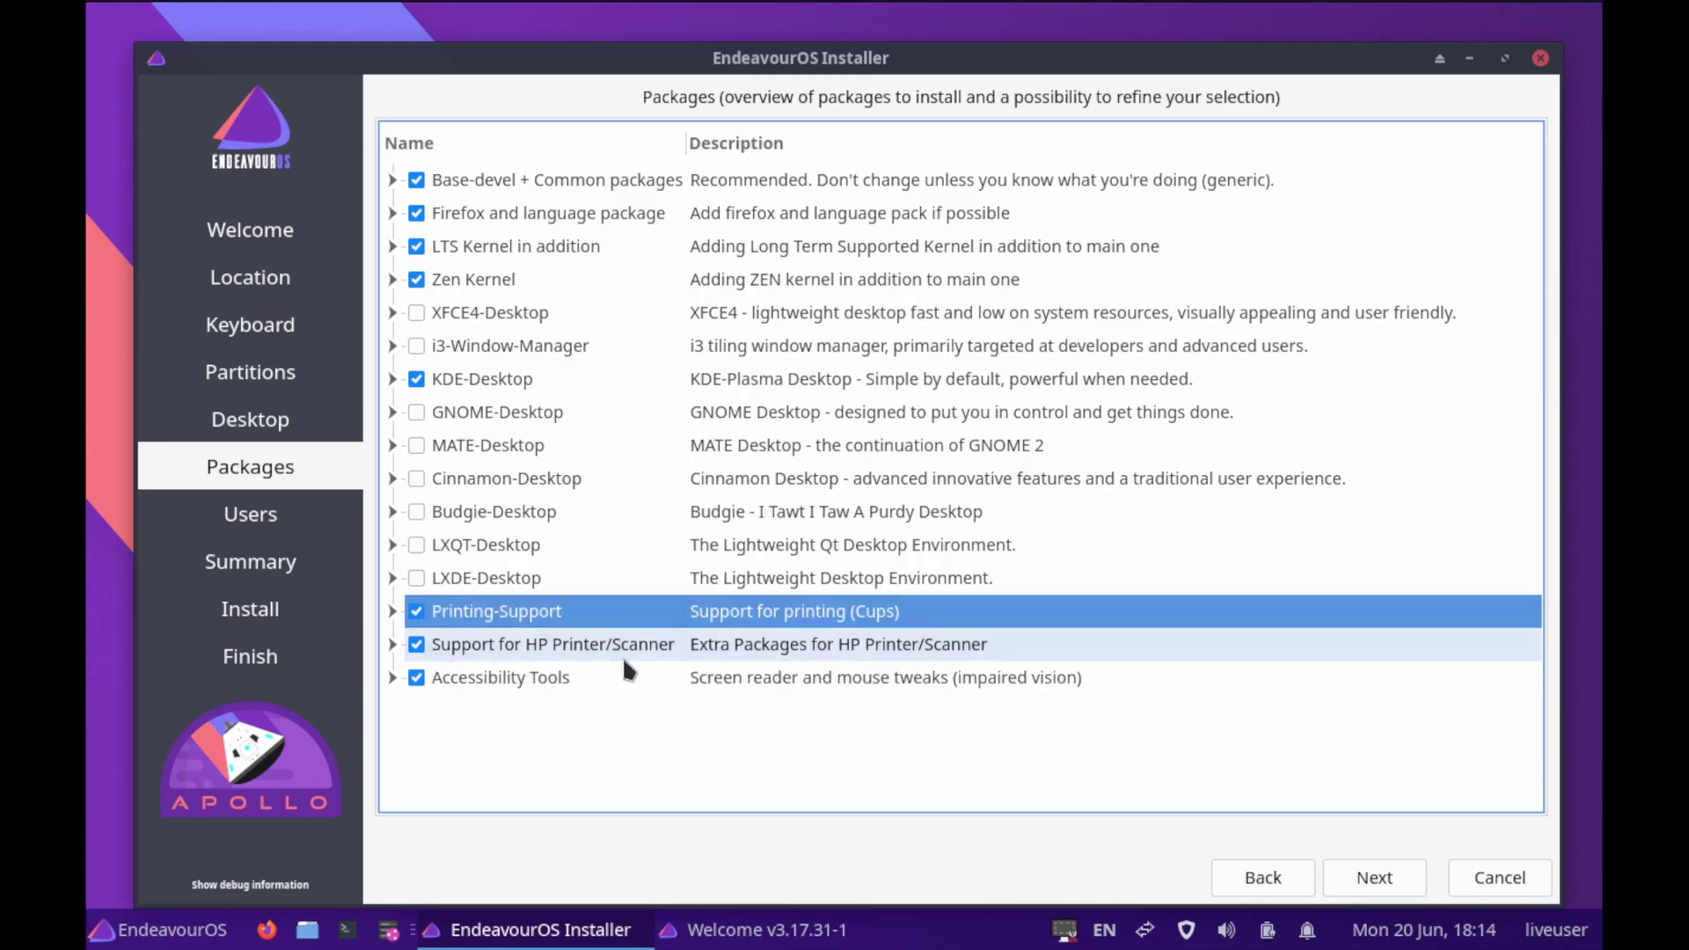
Expand and collapse the HP Printer/Scanner and Printing-Support groups to review their packages
left_click(392, 644)
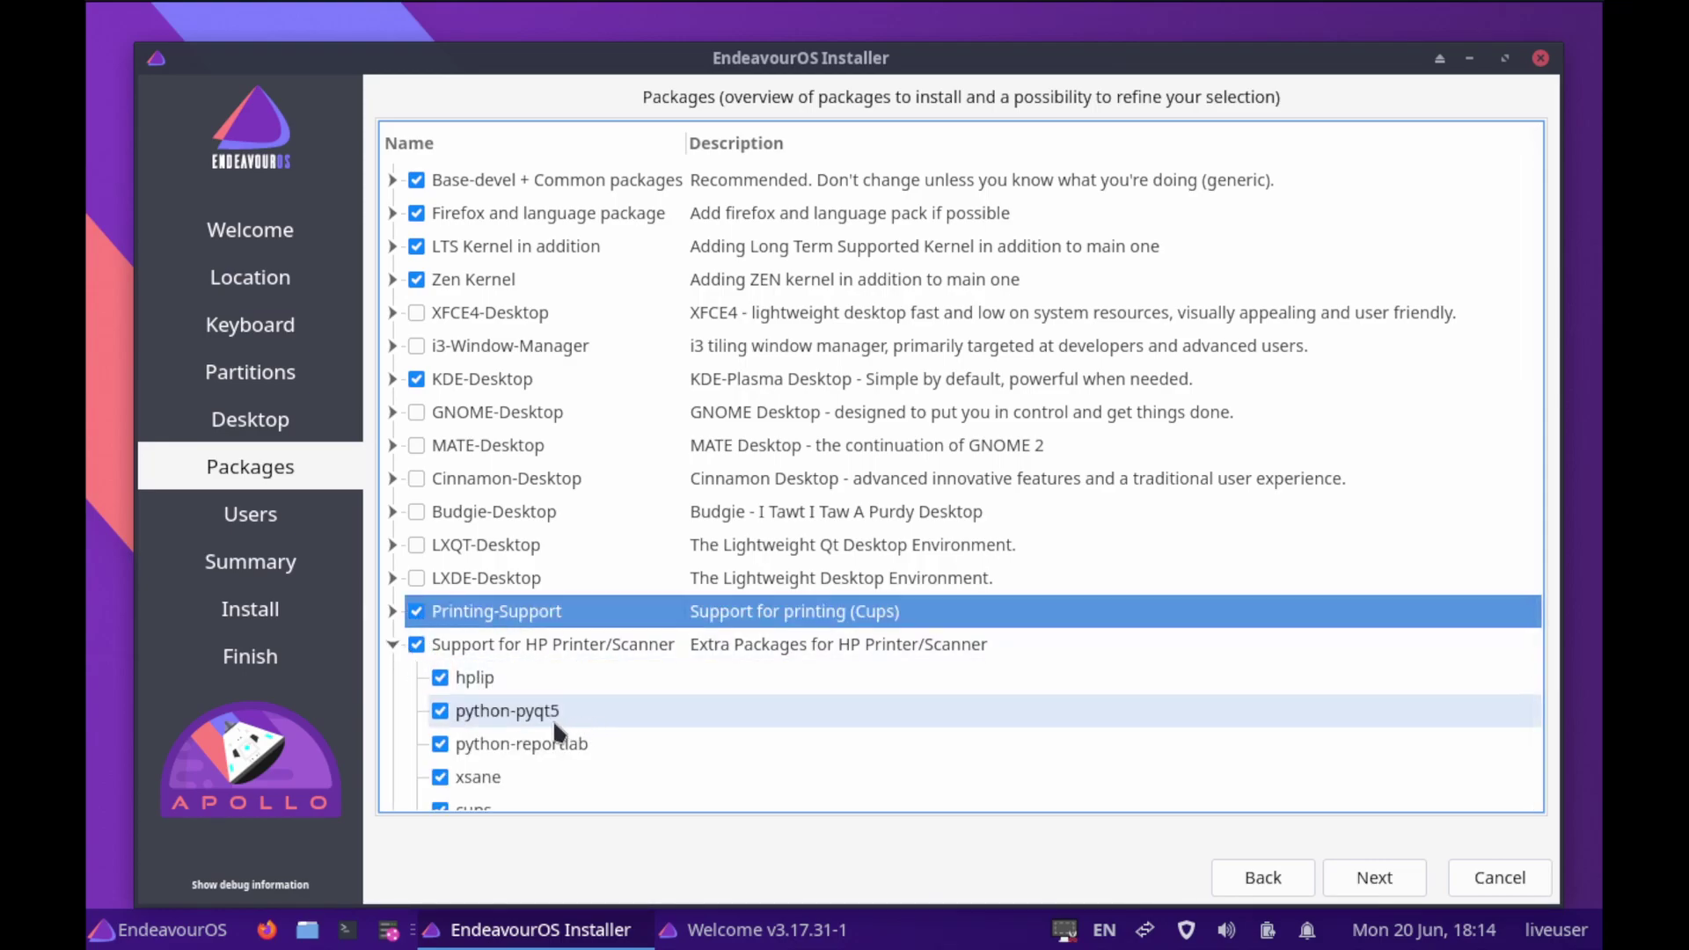
scroll(604, 755, "down", 2)
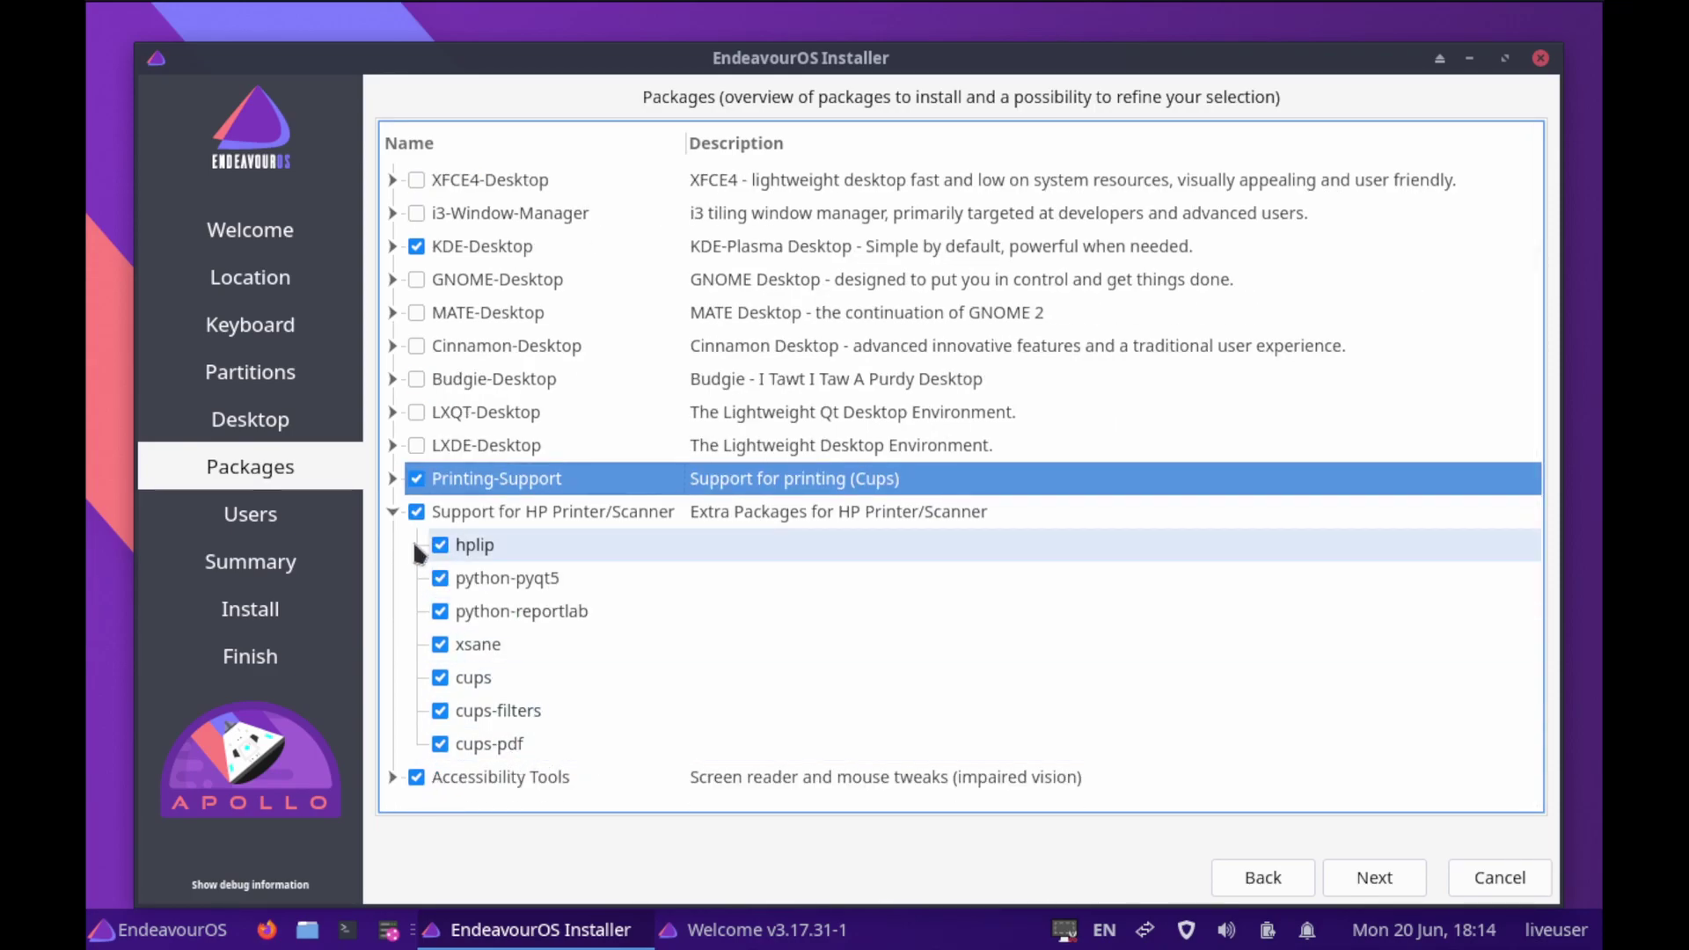
left_click(392, 509)
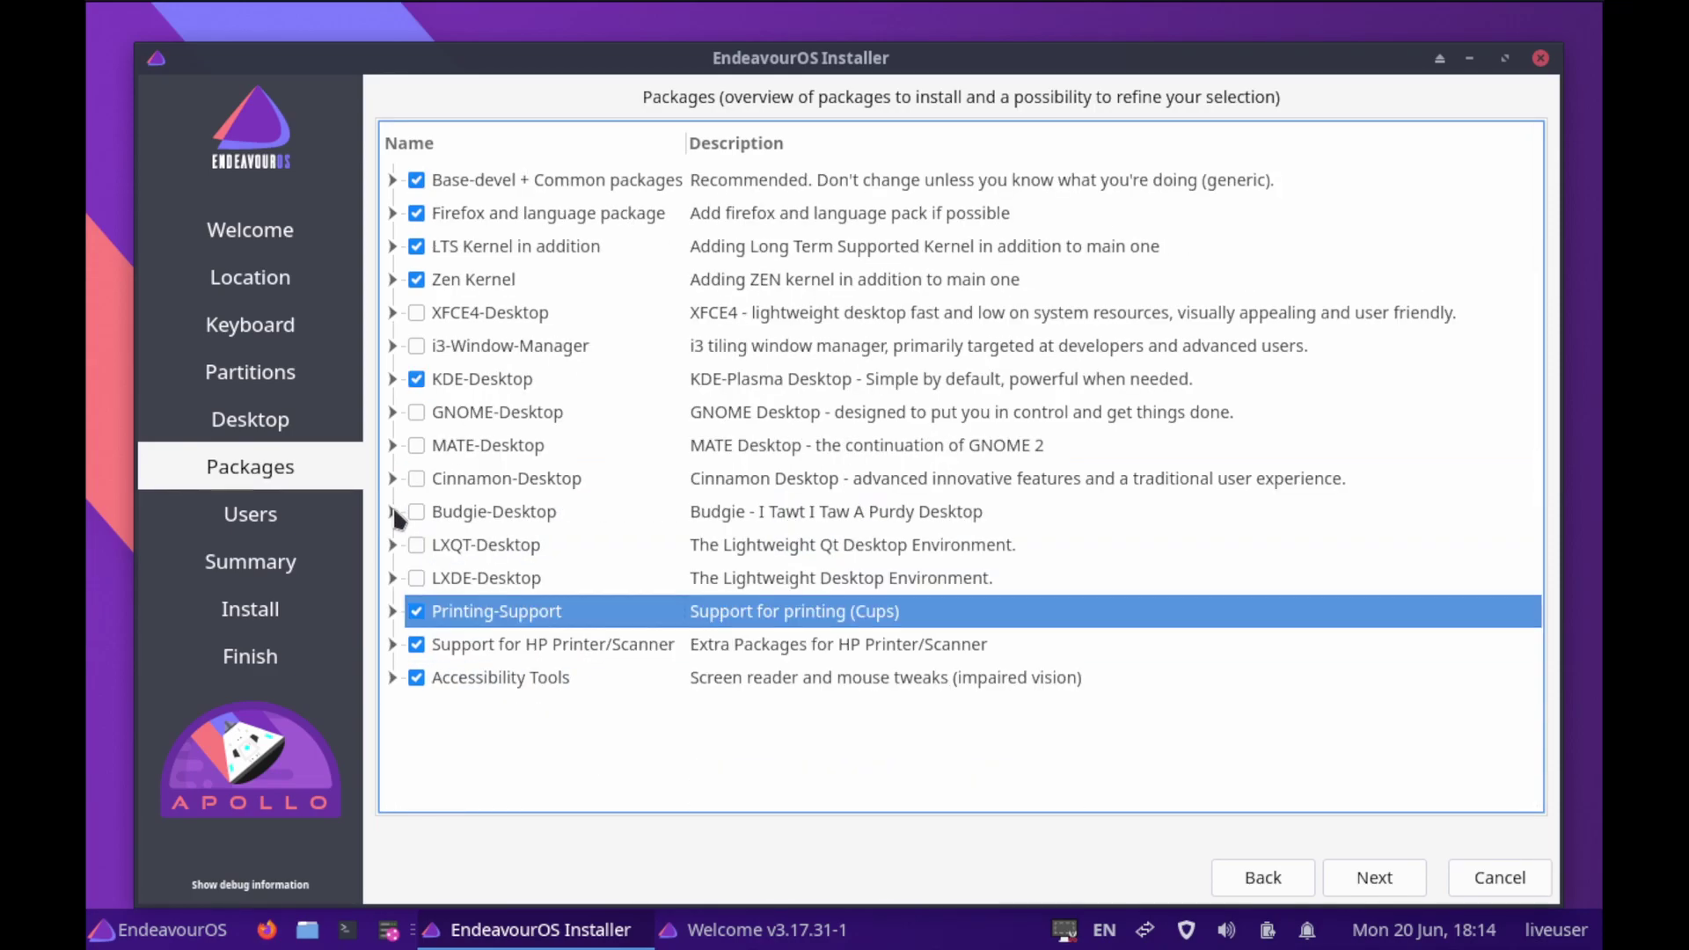
left_click(390, 610)
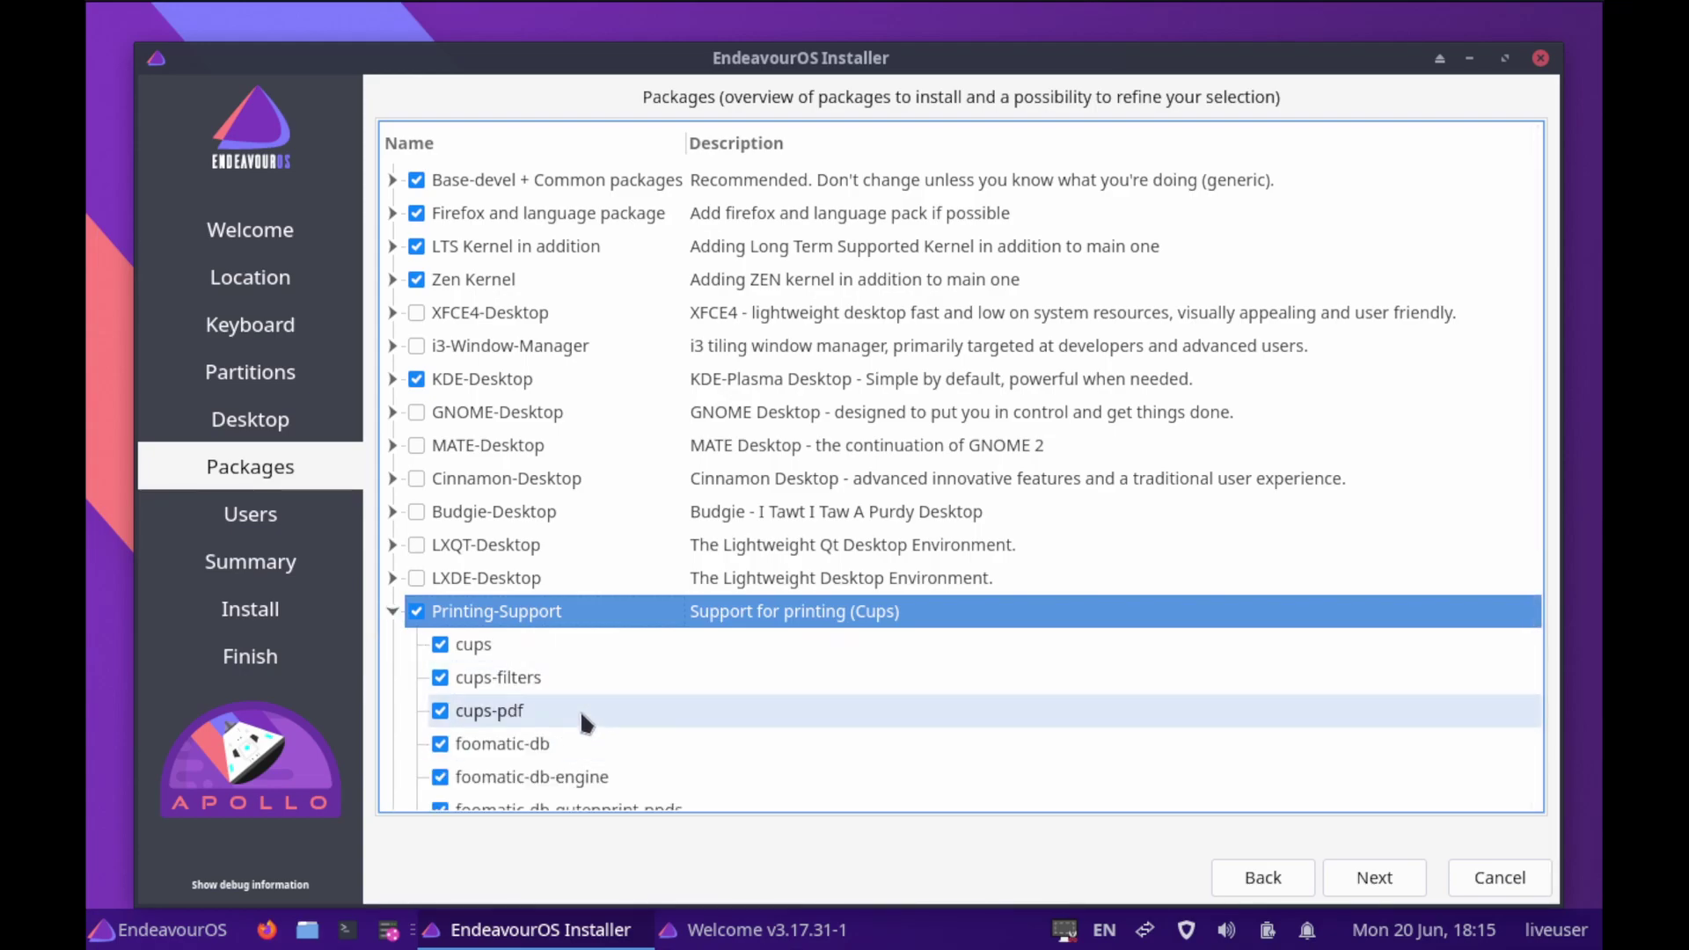
scroll(763, 742, "down", 4)
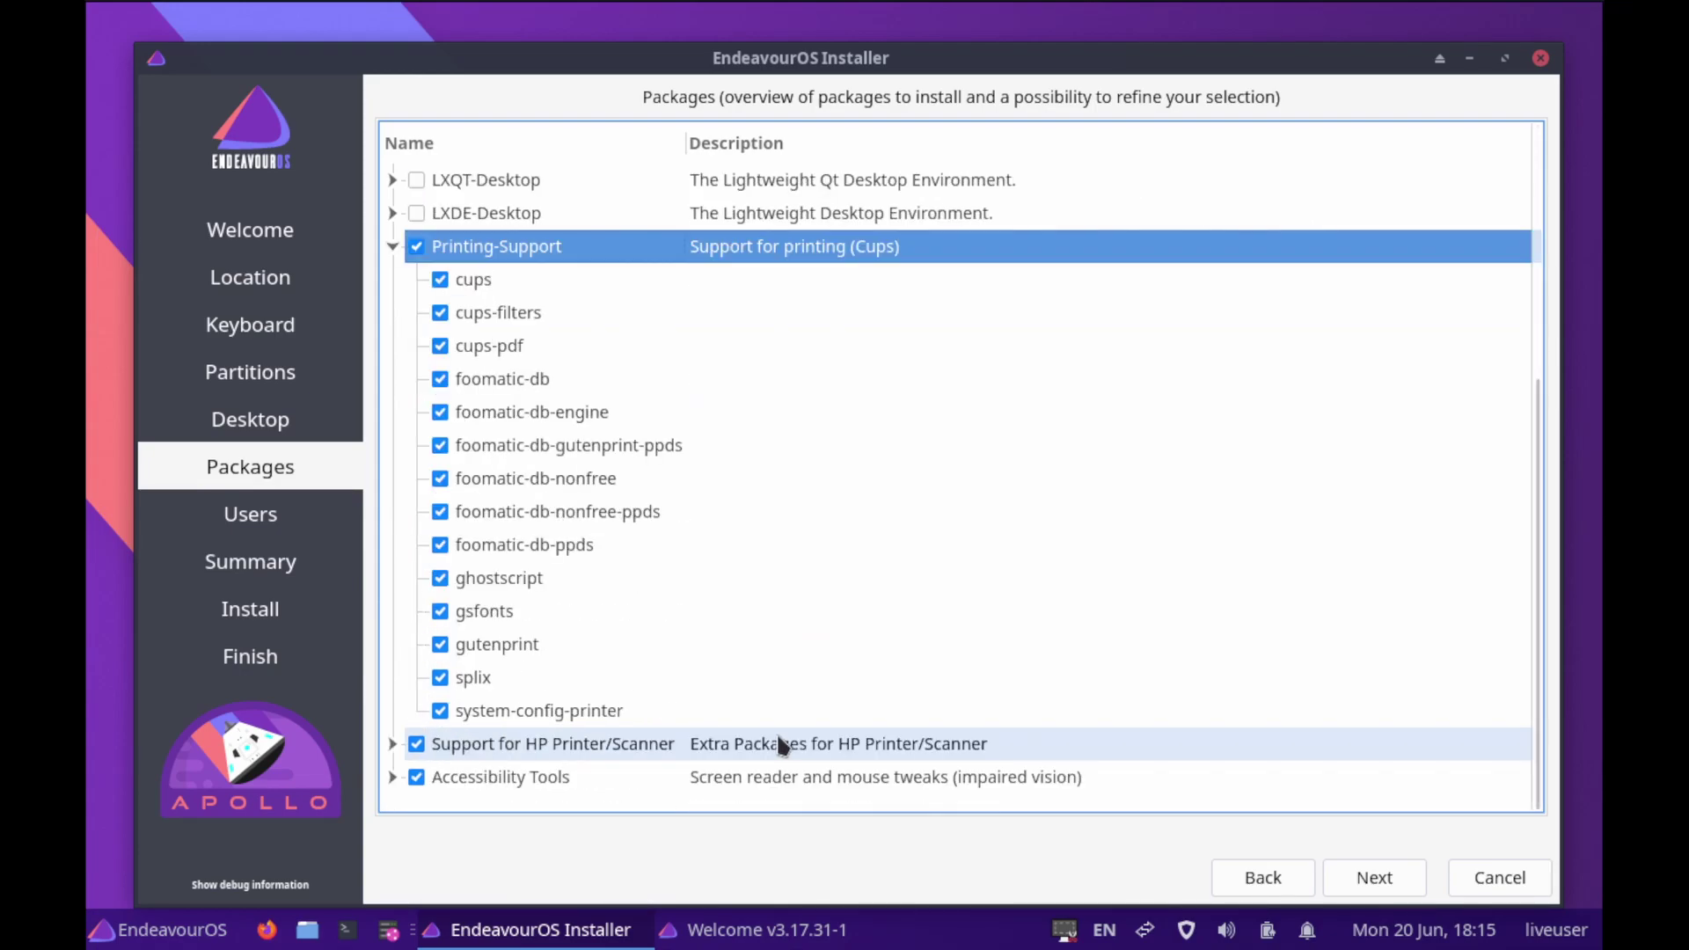
scroll(780, 739, "up", 4)
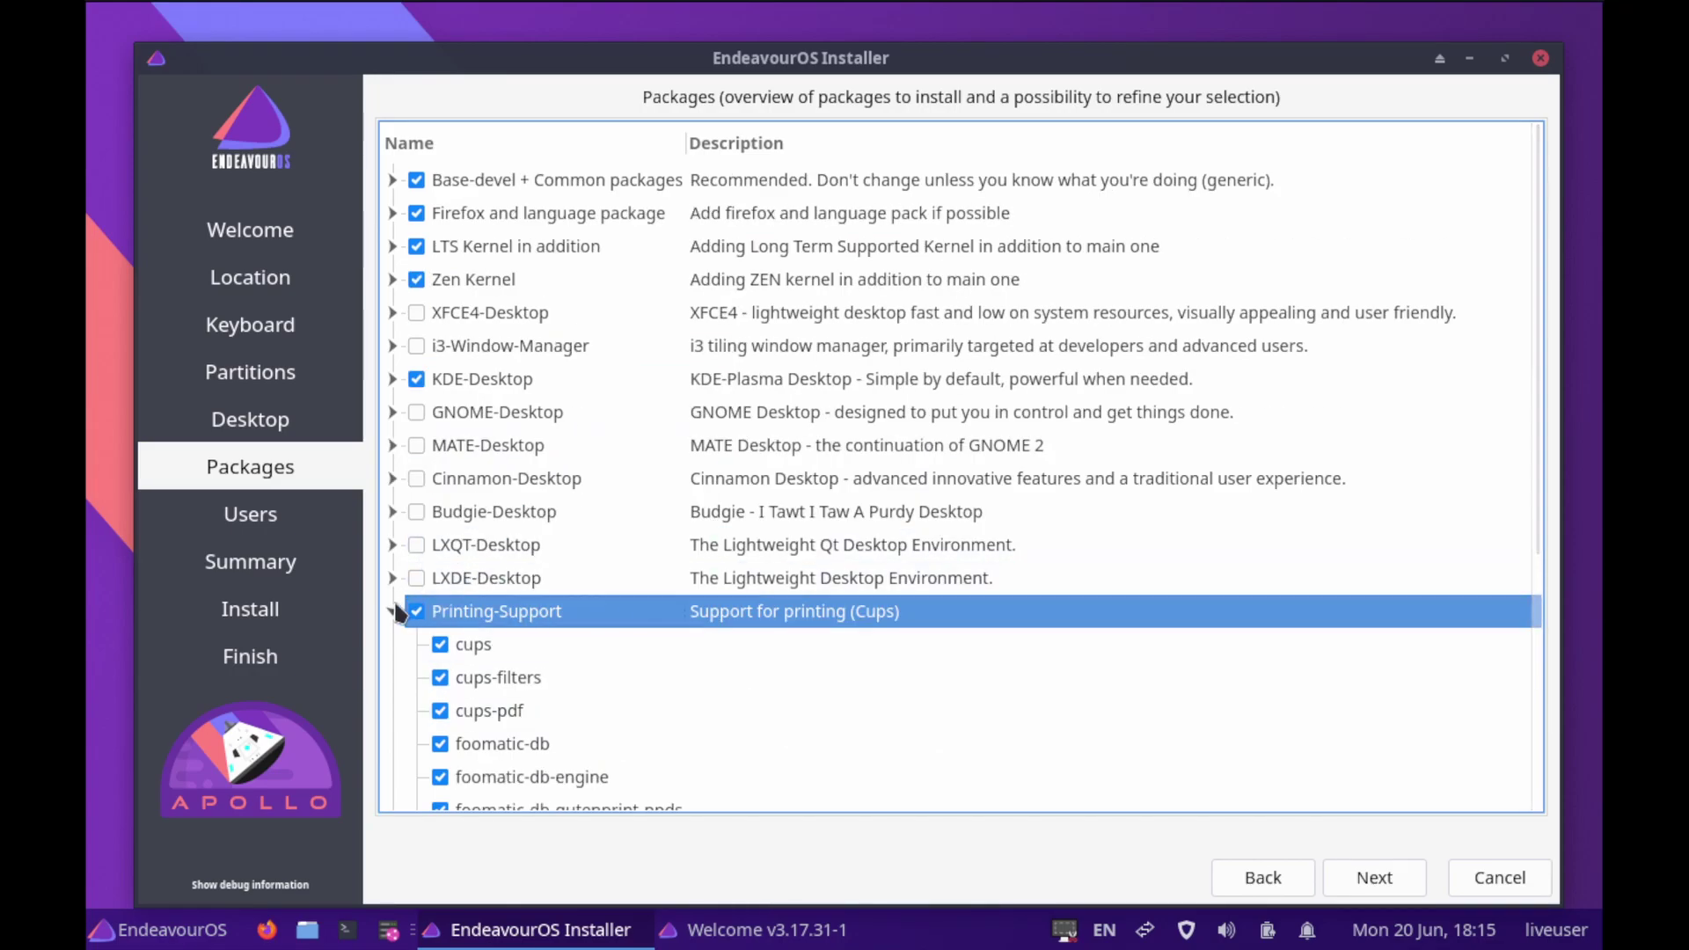
left_click(393, 610)
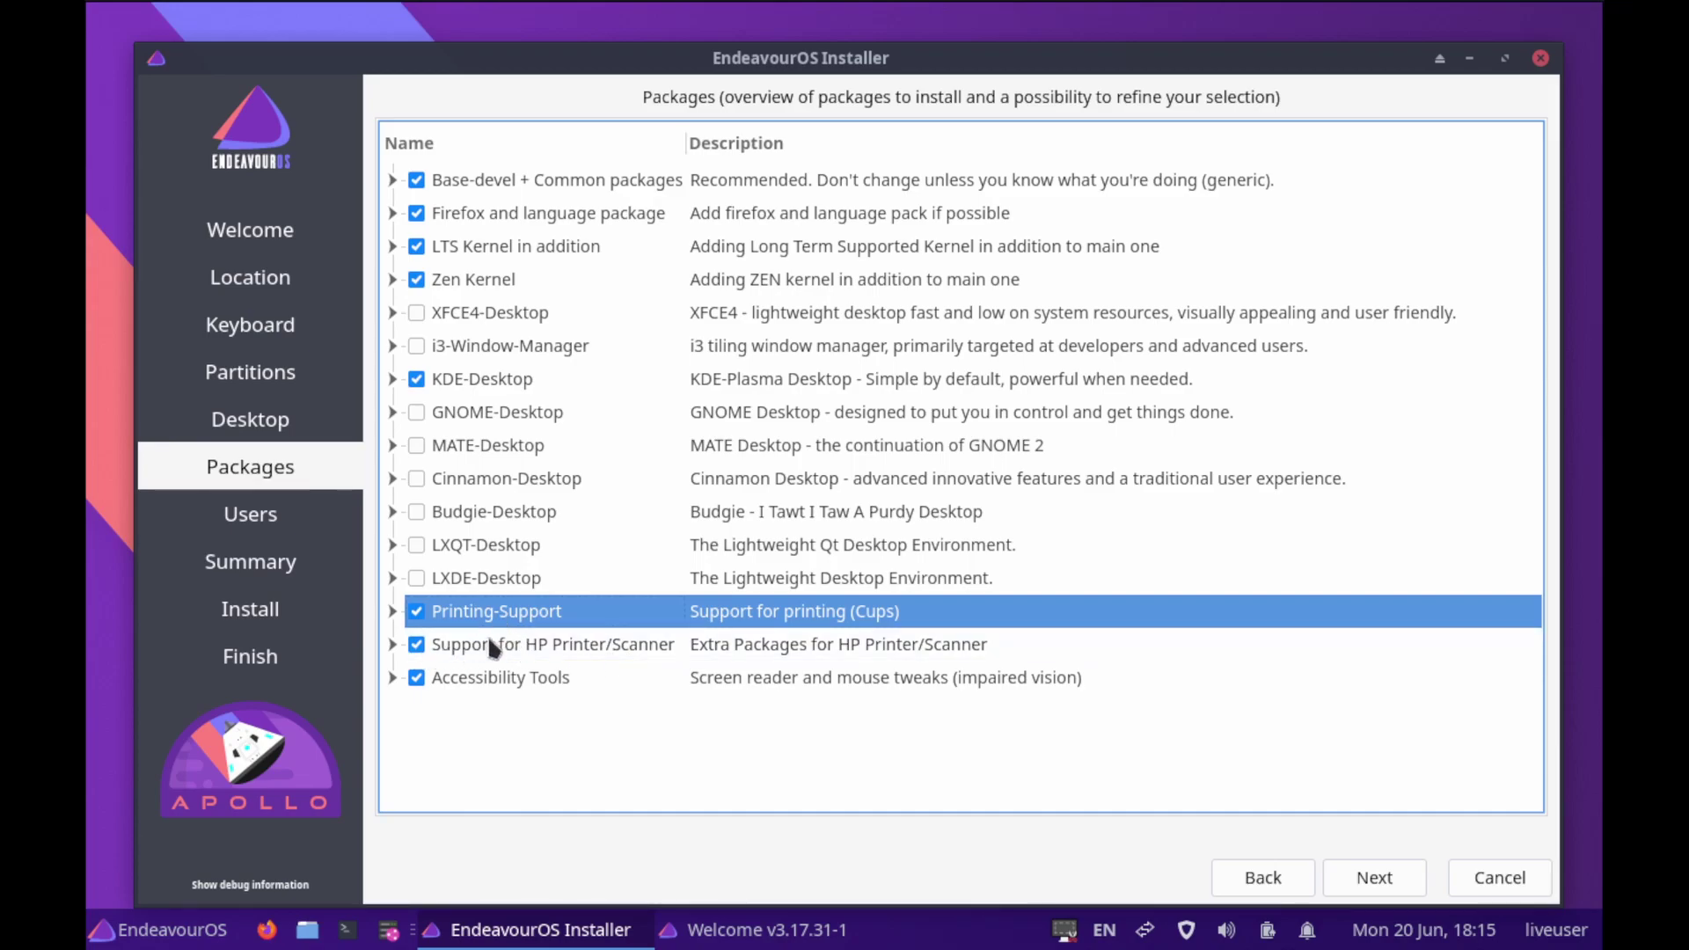
On the Users page, enter the user's name and set the computer name to vm
left_click(1375, 889)
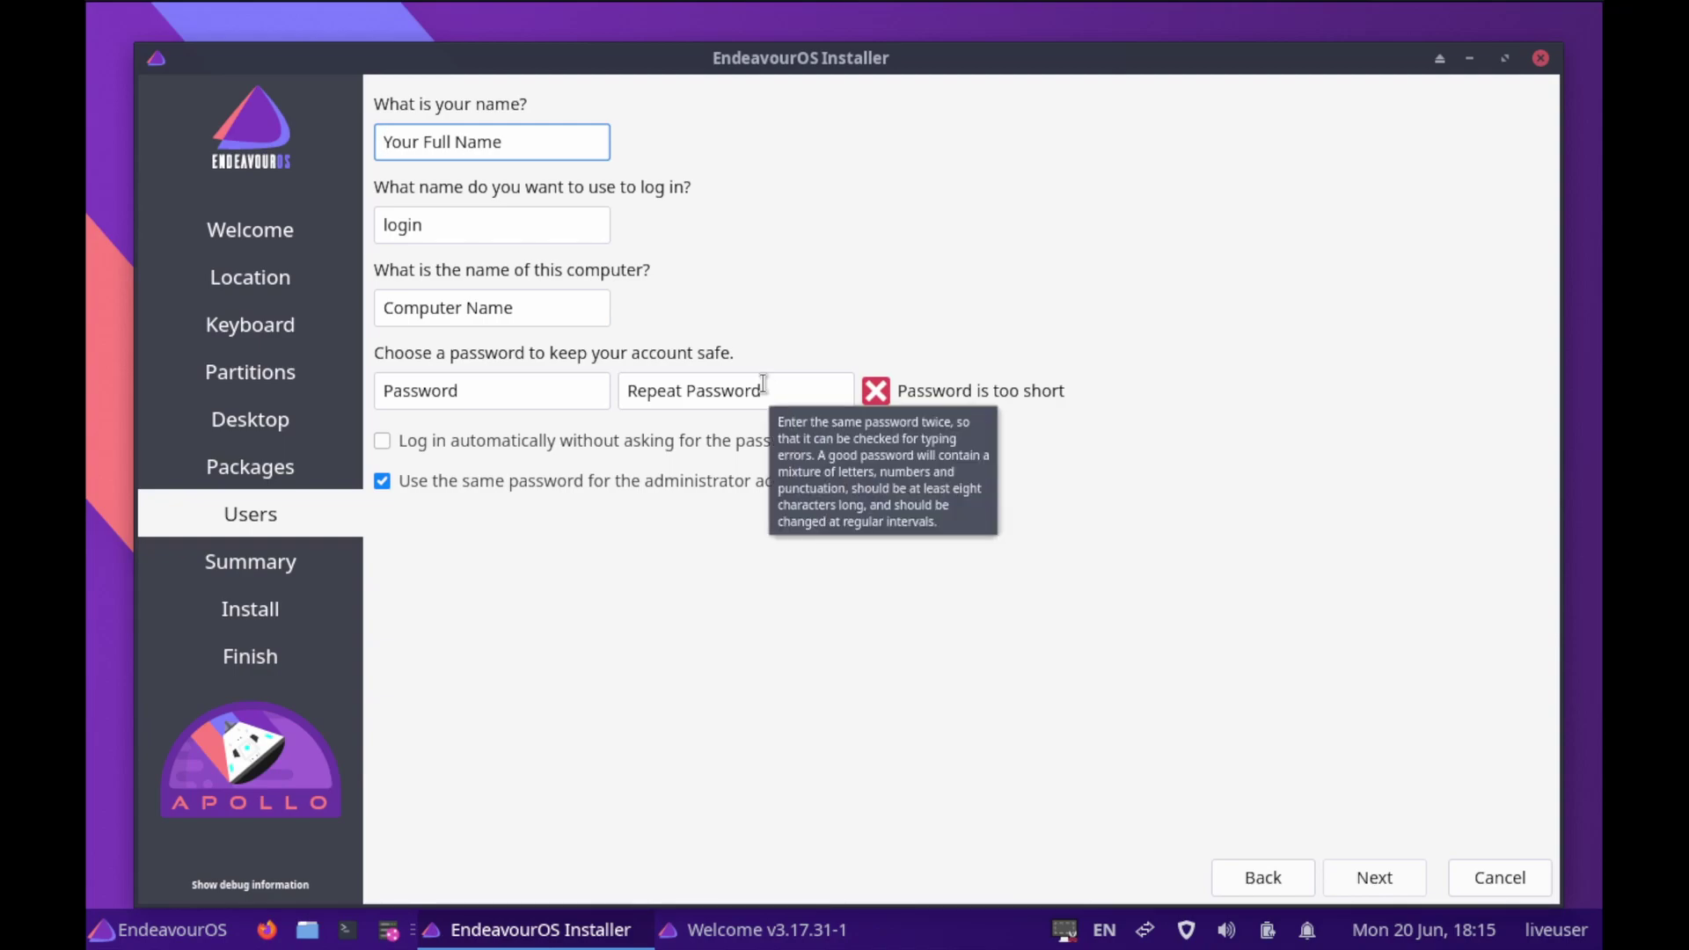
type("ks")
key("Tab")
key("Tab")
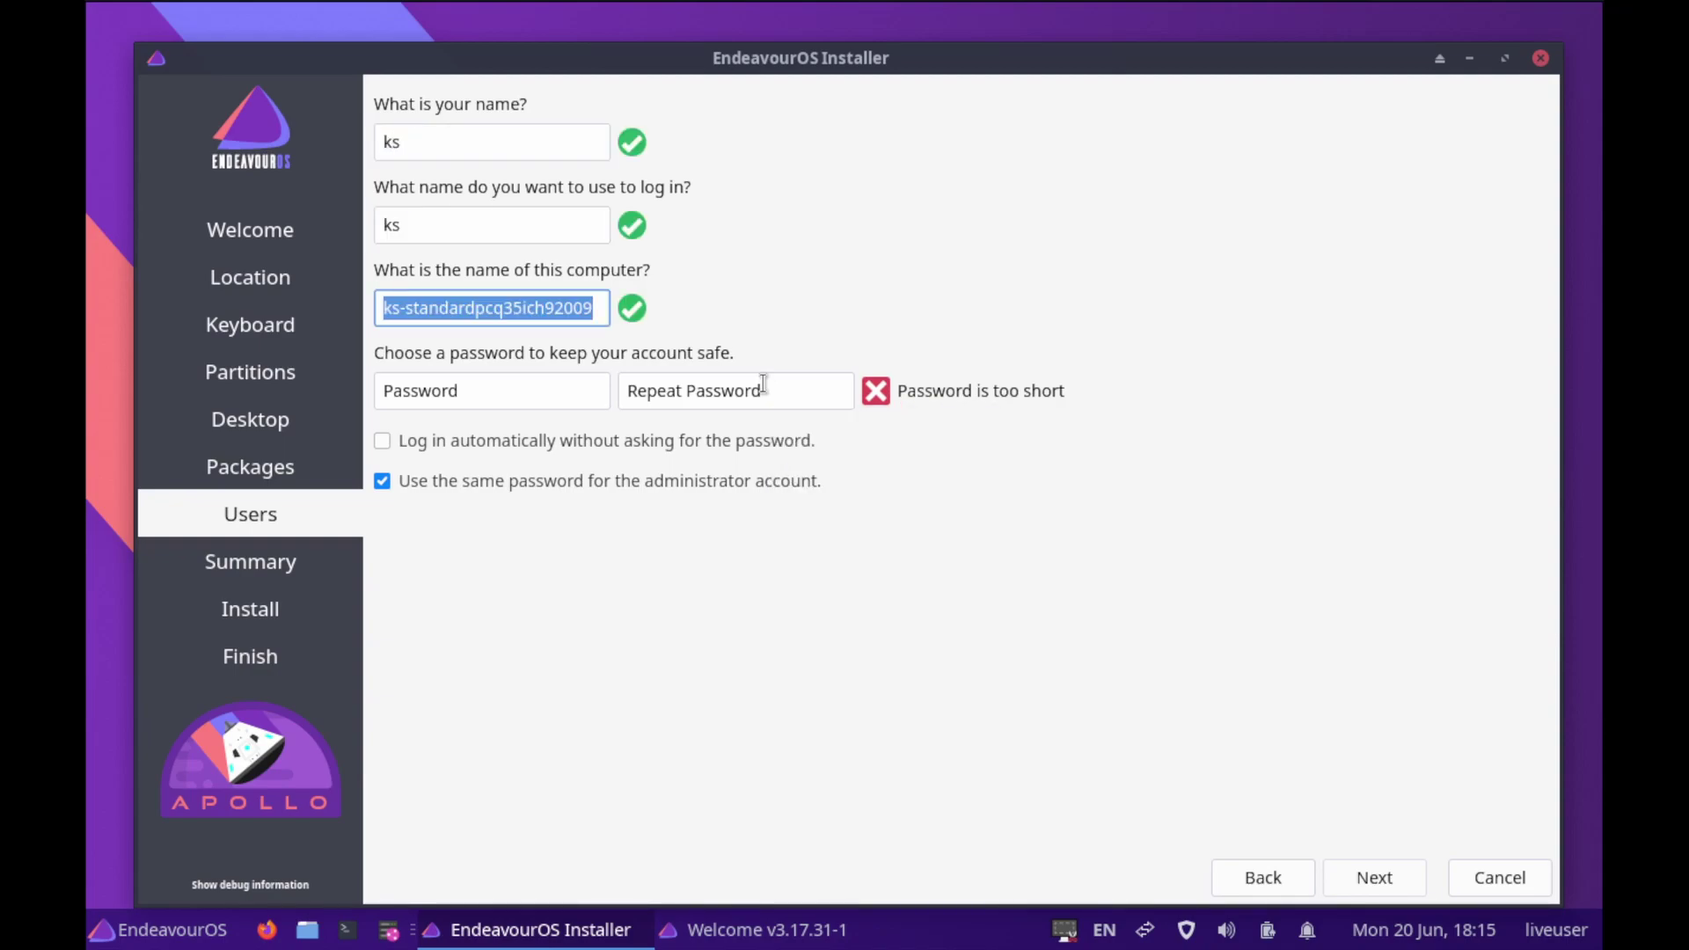
type("vm")
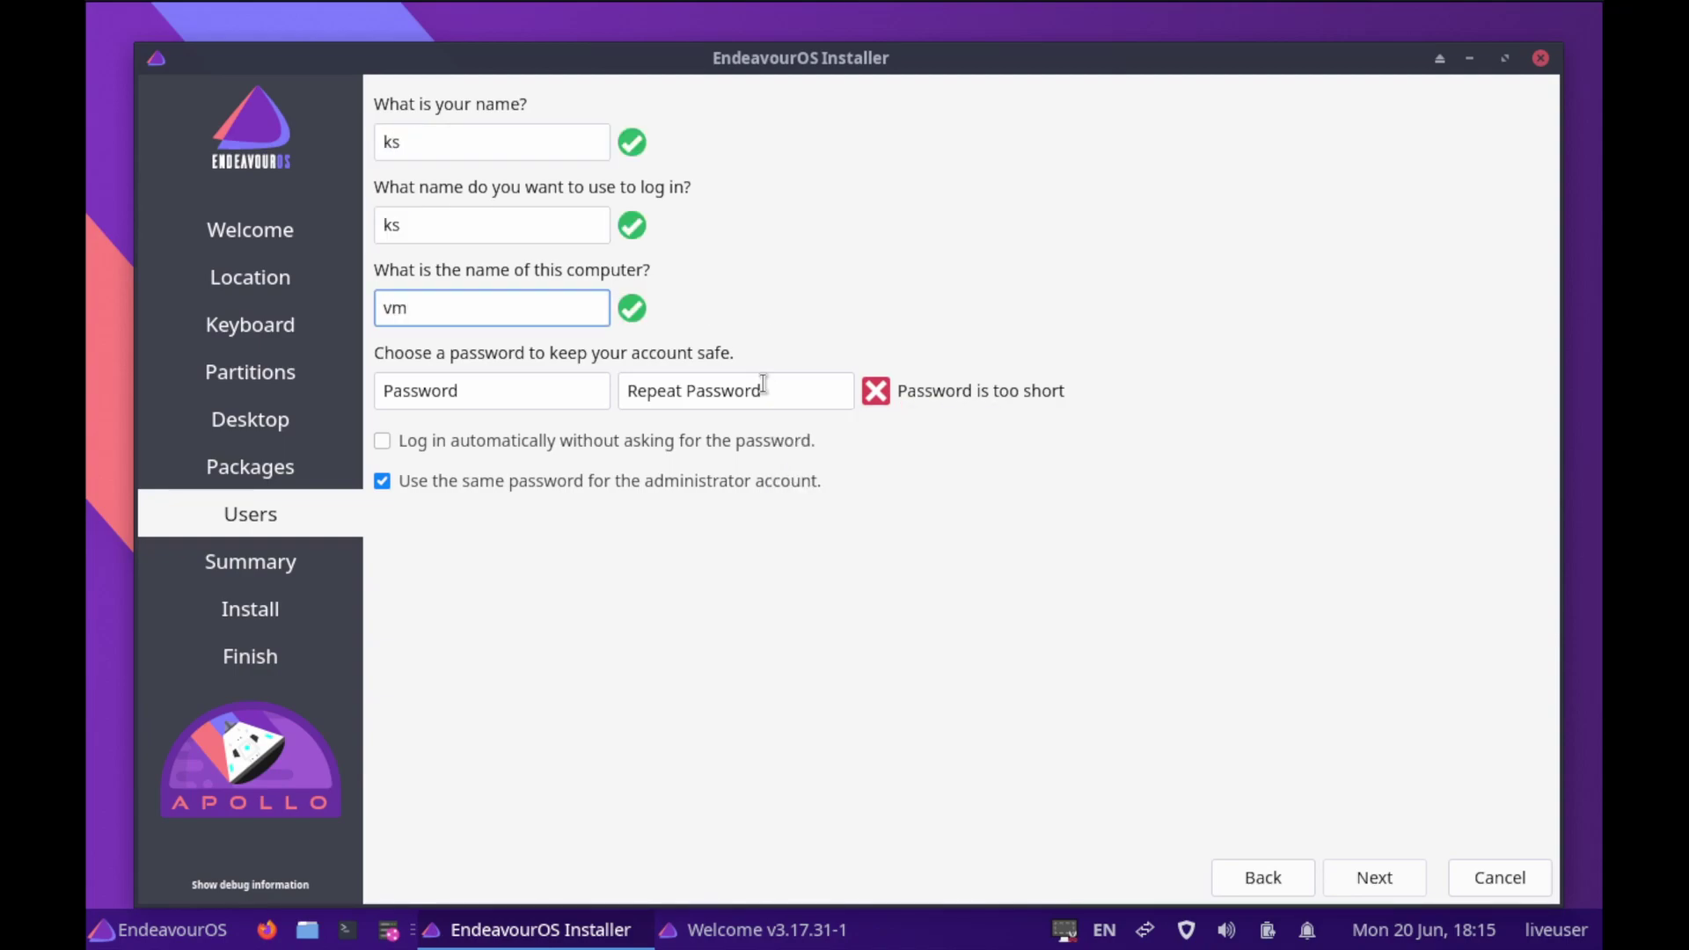
key("Tab")
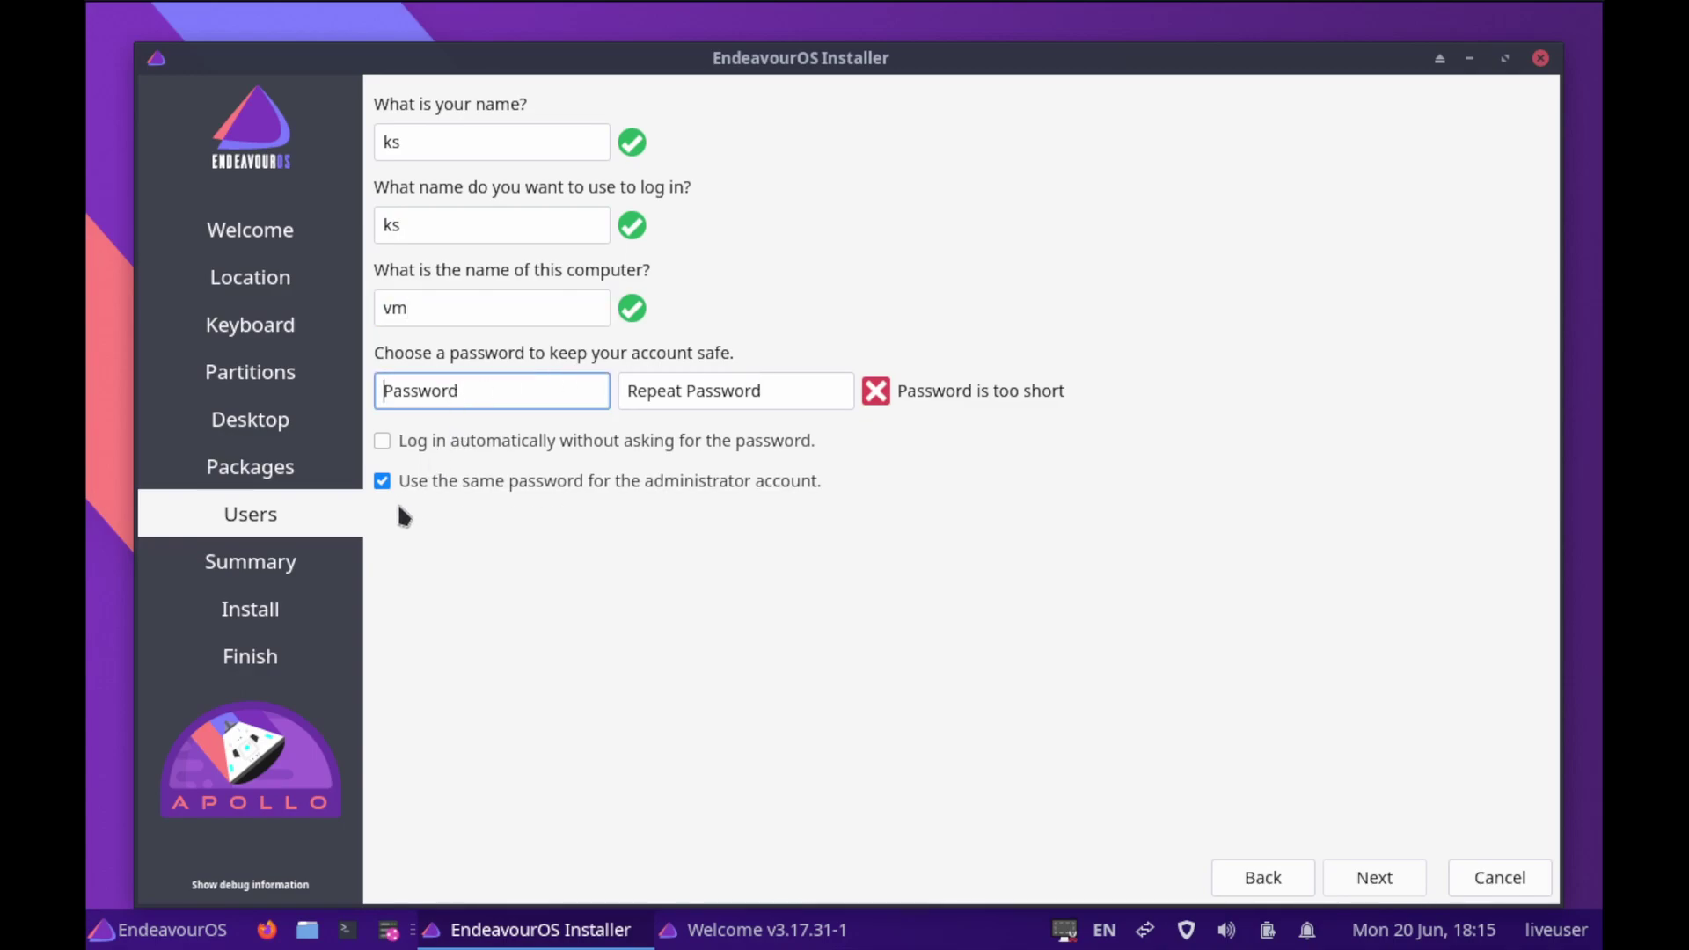
Untick 'Use the same password' and enter and confirm separate user and administrator passwords
left_click(376, 483)
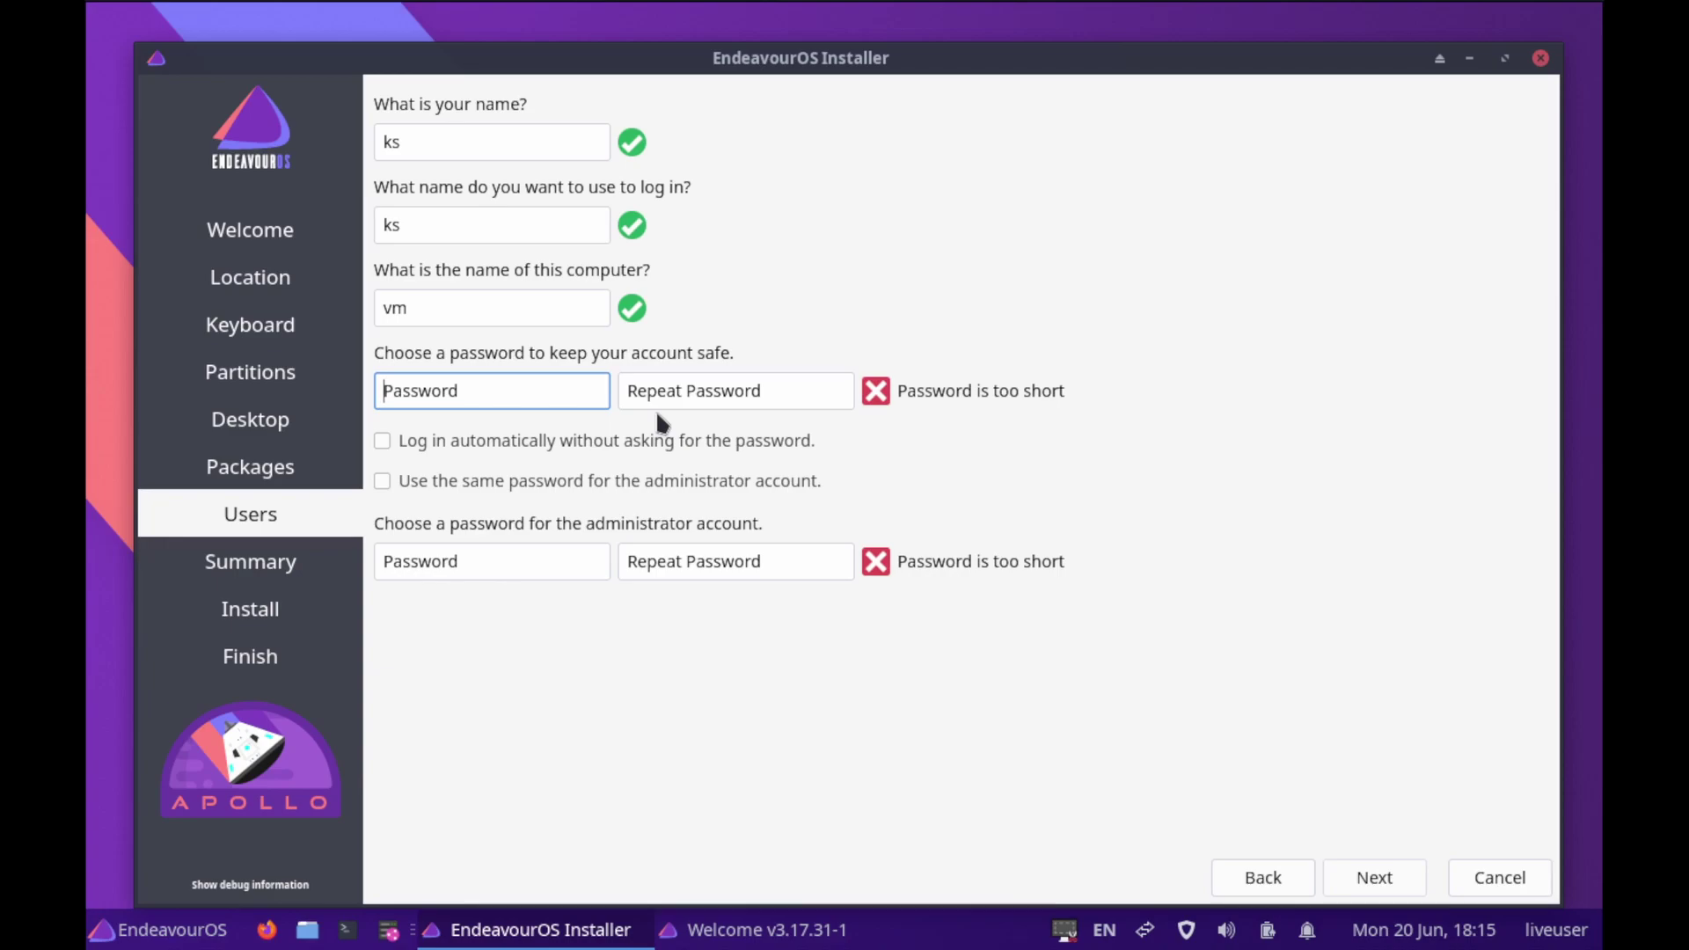
type("123")
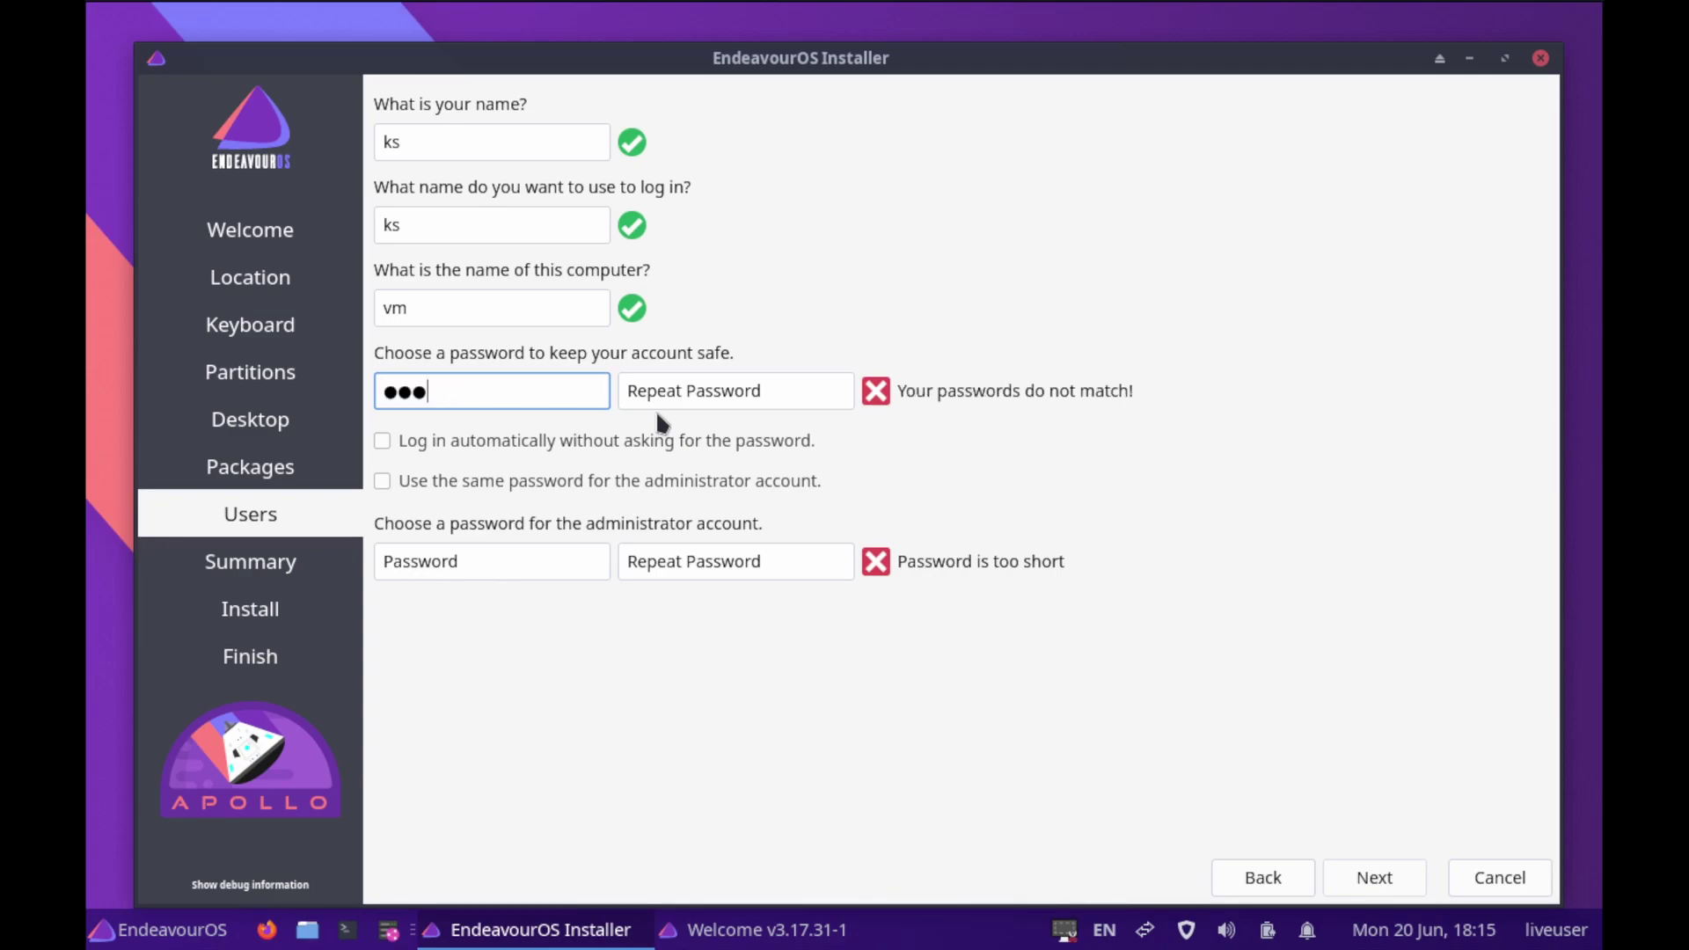
key("Tab")
type("123")
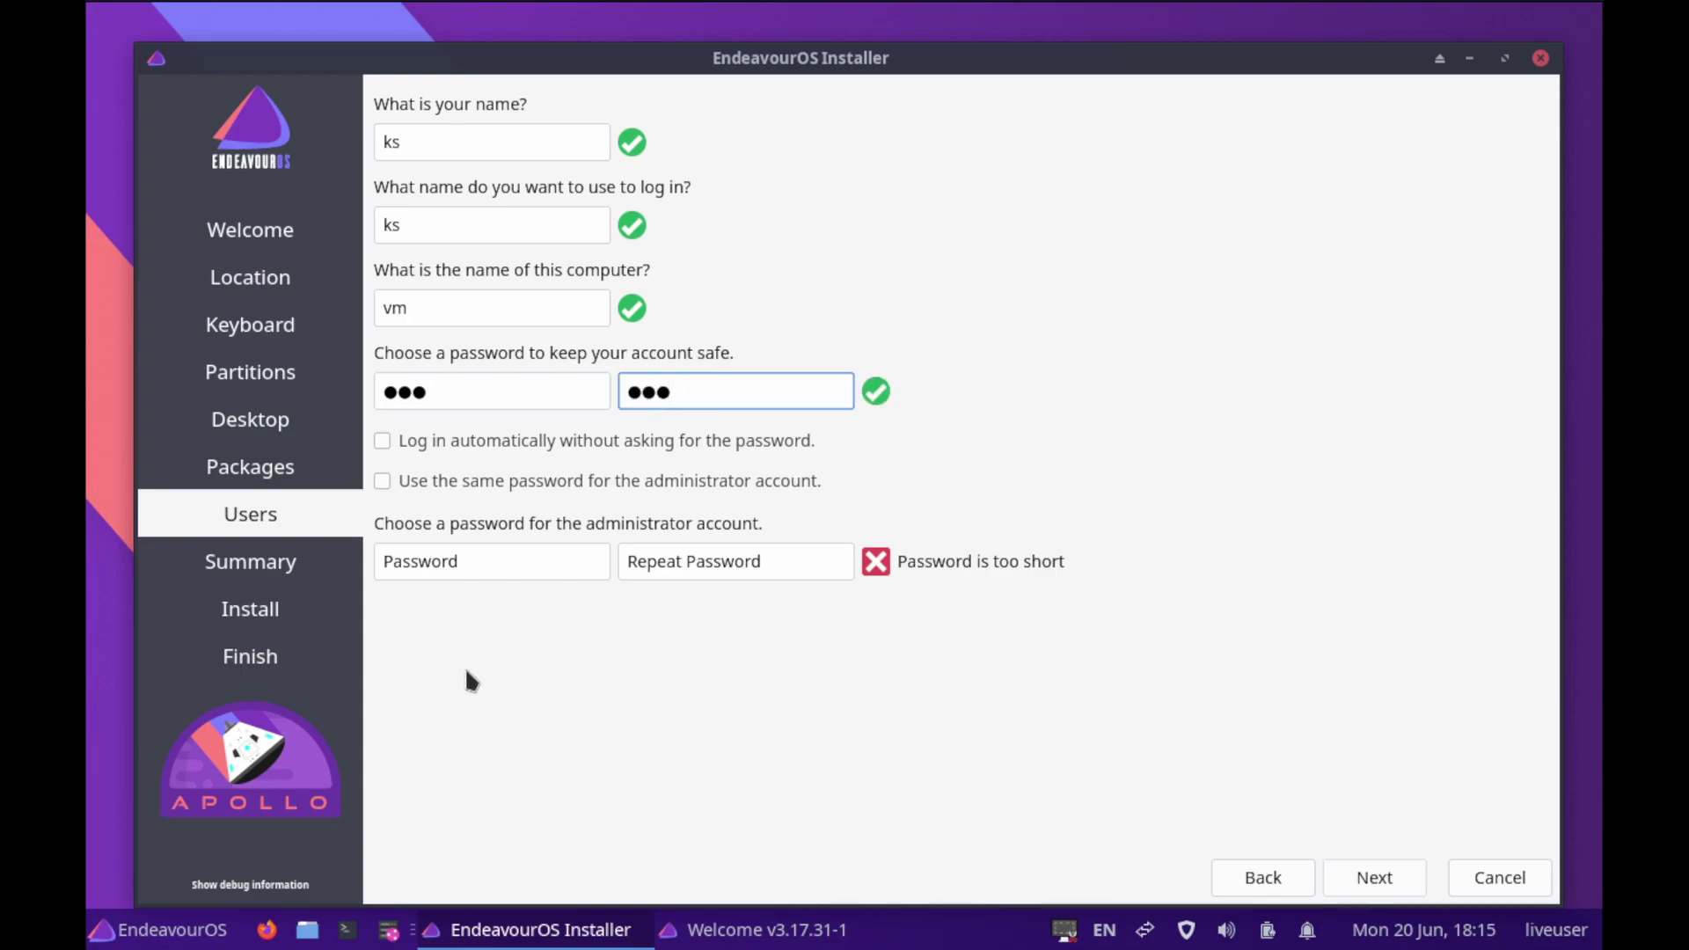
left_click(427, 560)
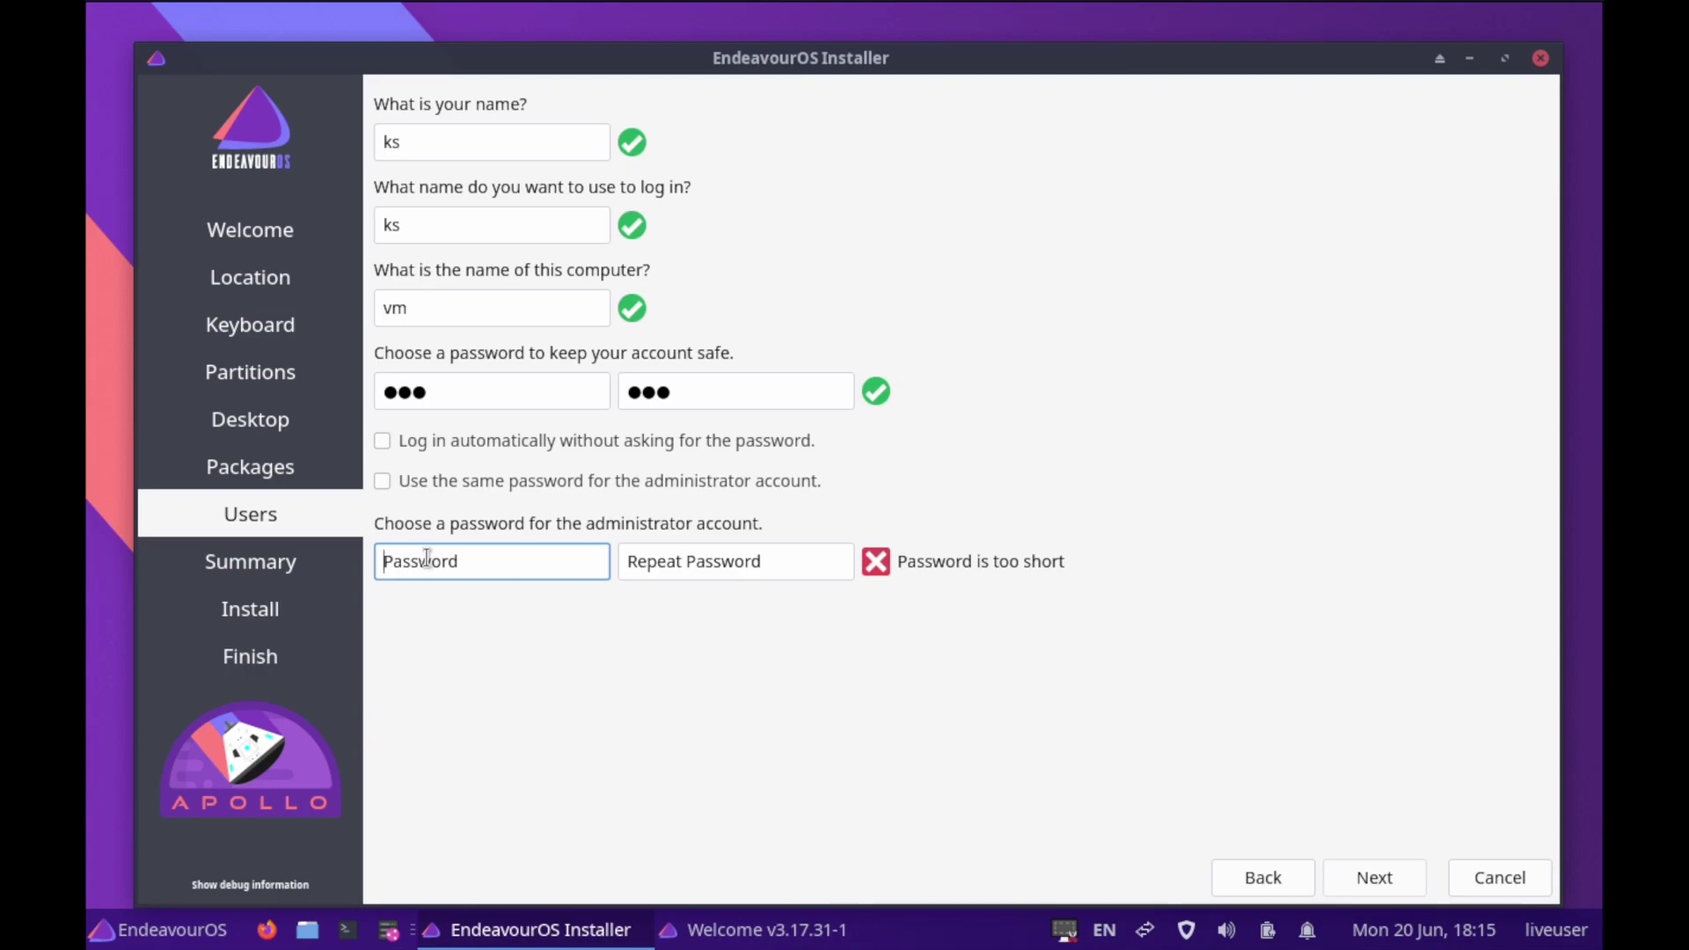
type("123")
key("Tab")
type("123")
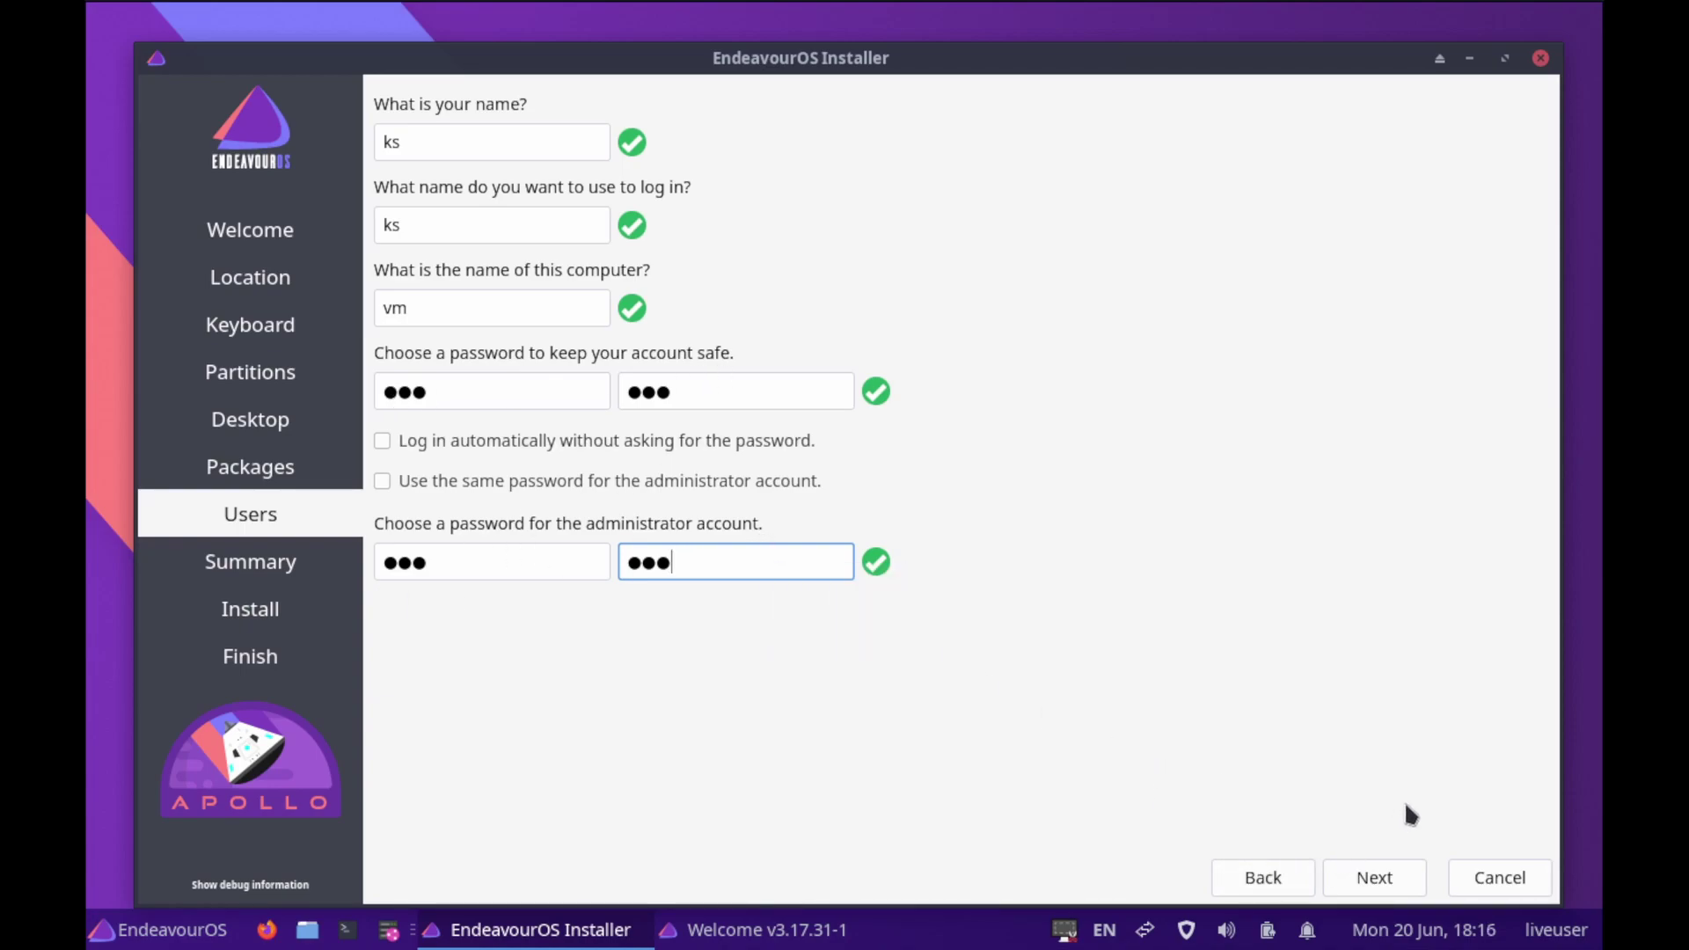
Review the Summary page and confirm Install now to write EndeavourOS to vda
left_click(1380, 878)
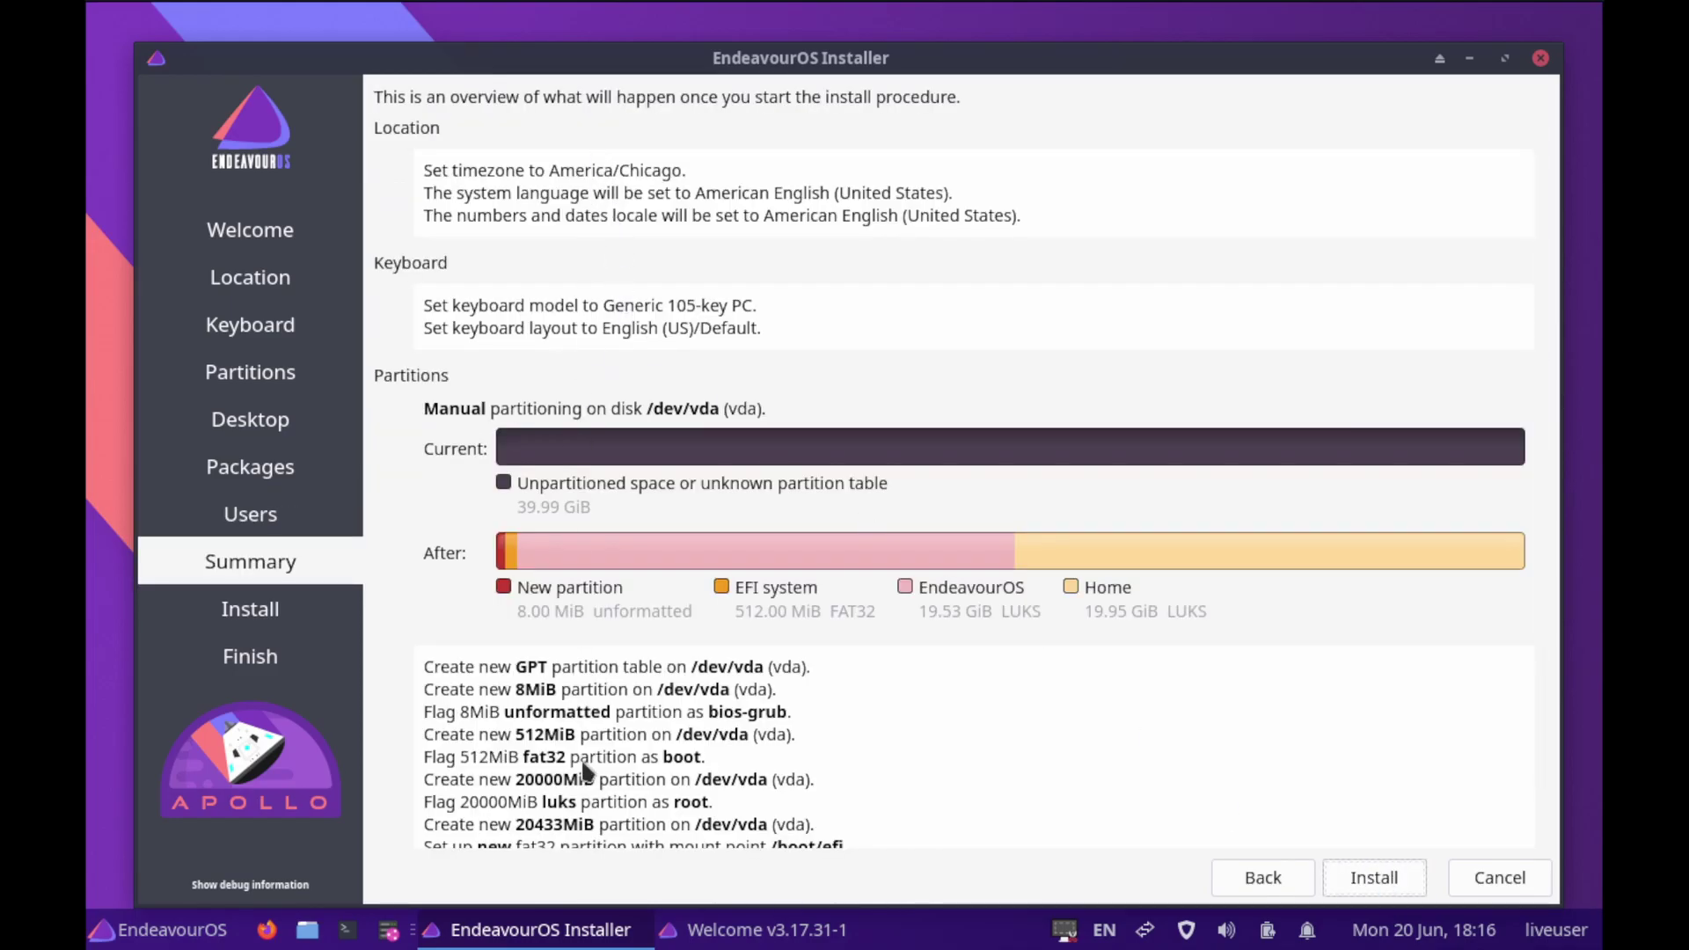
scroll(727, 712, "down", 1)
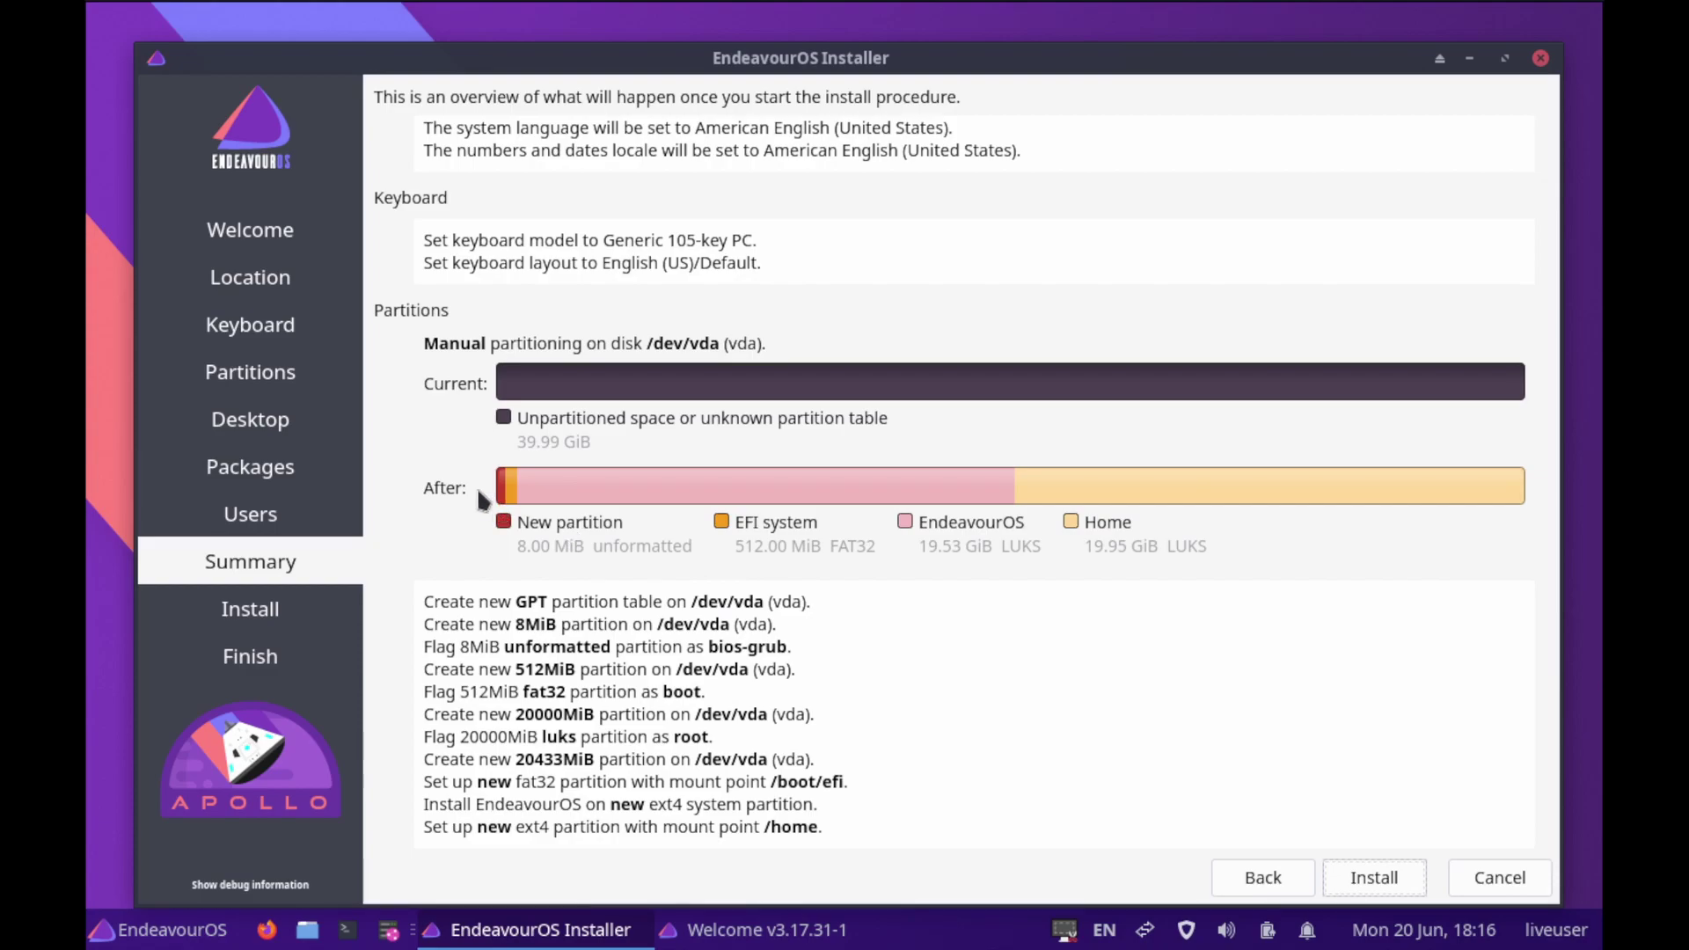
left_click(1400, 883)
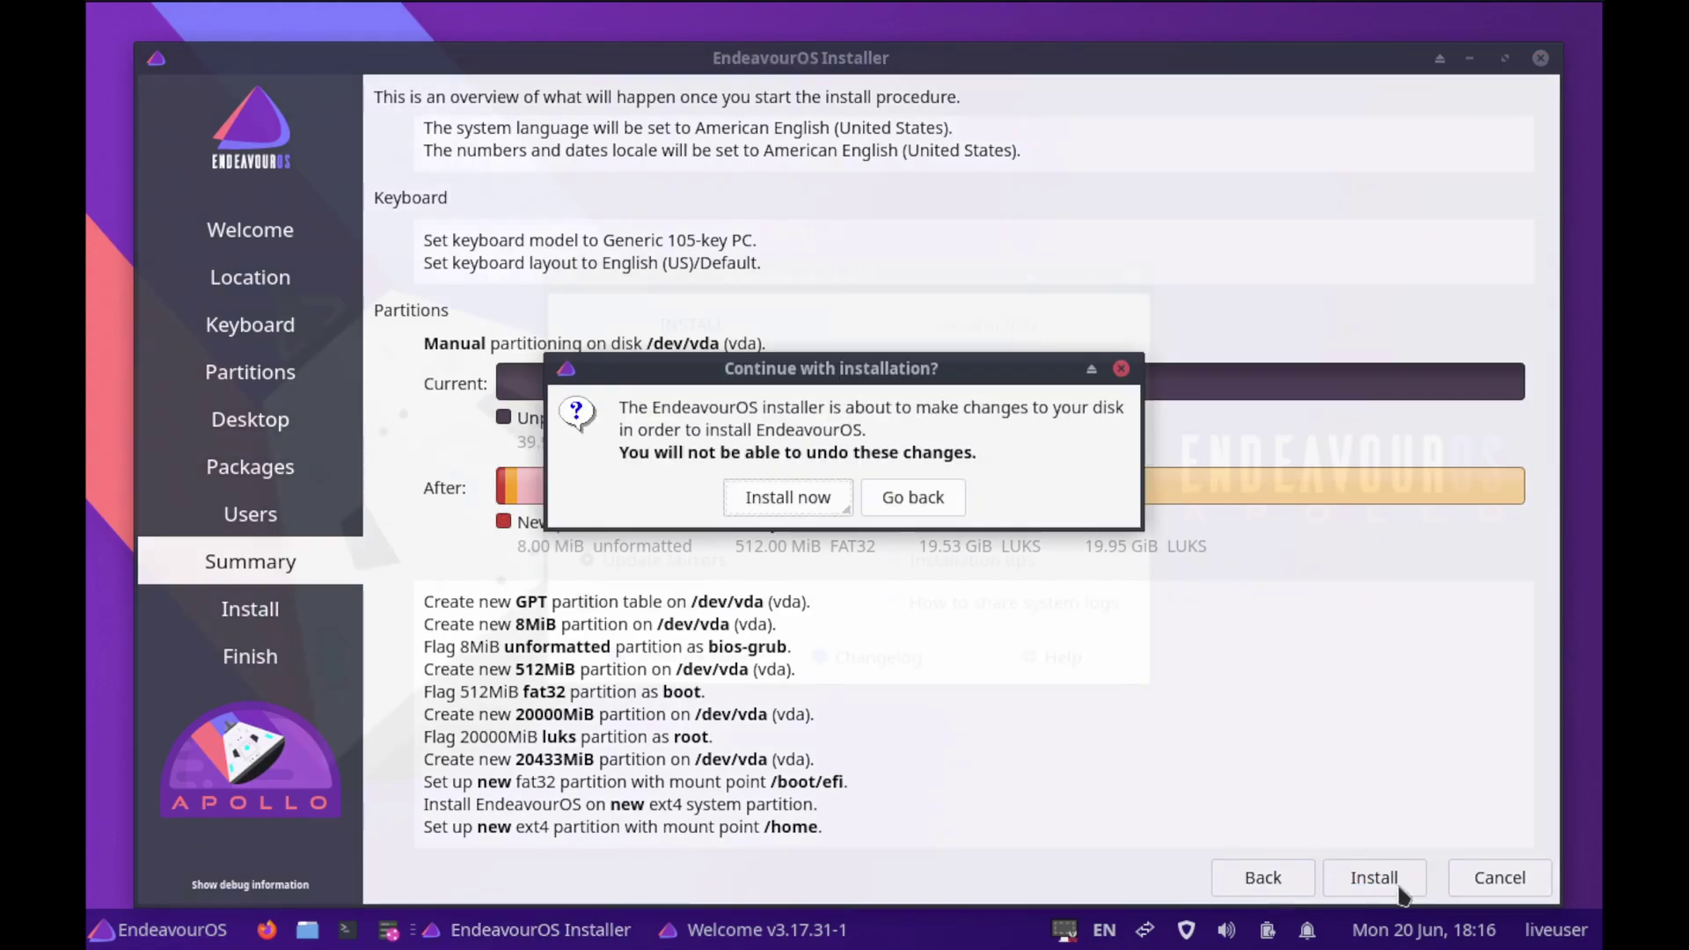
left_click(823, 509)
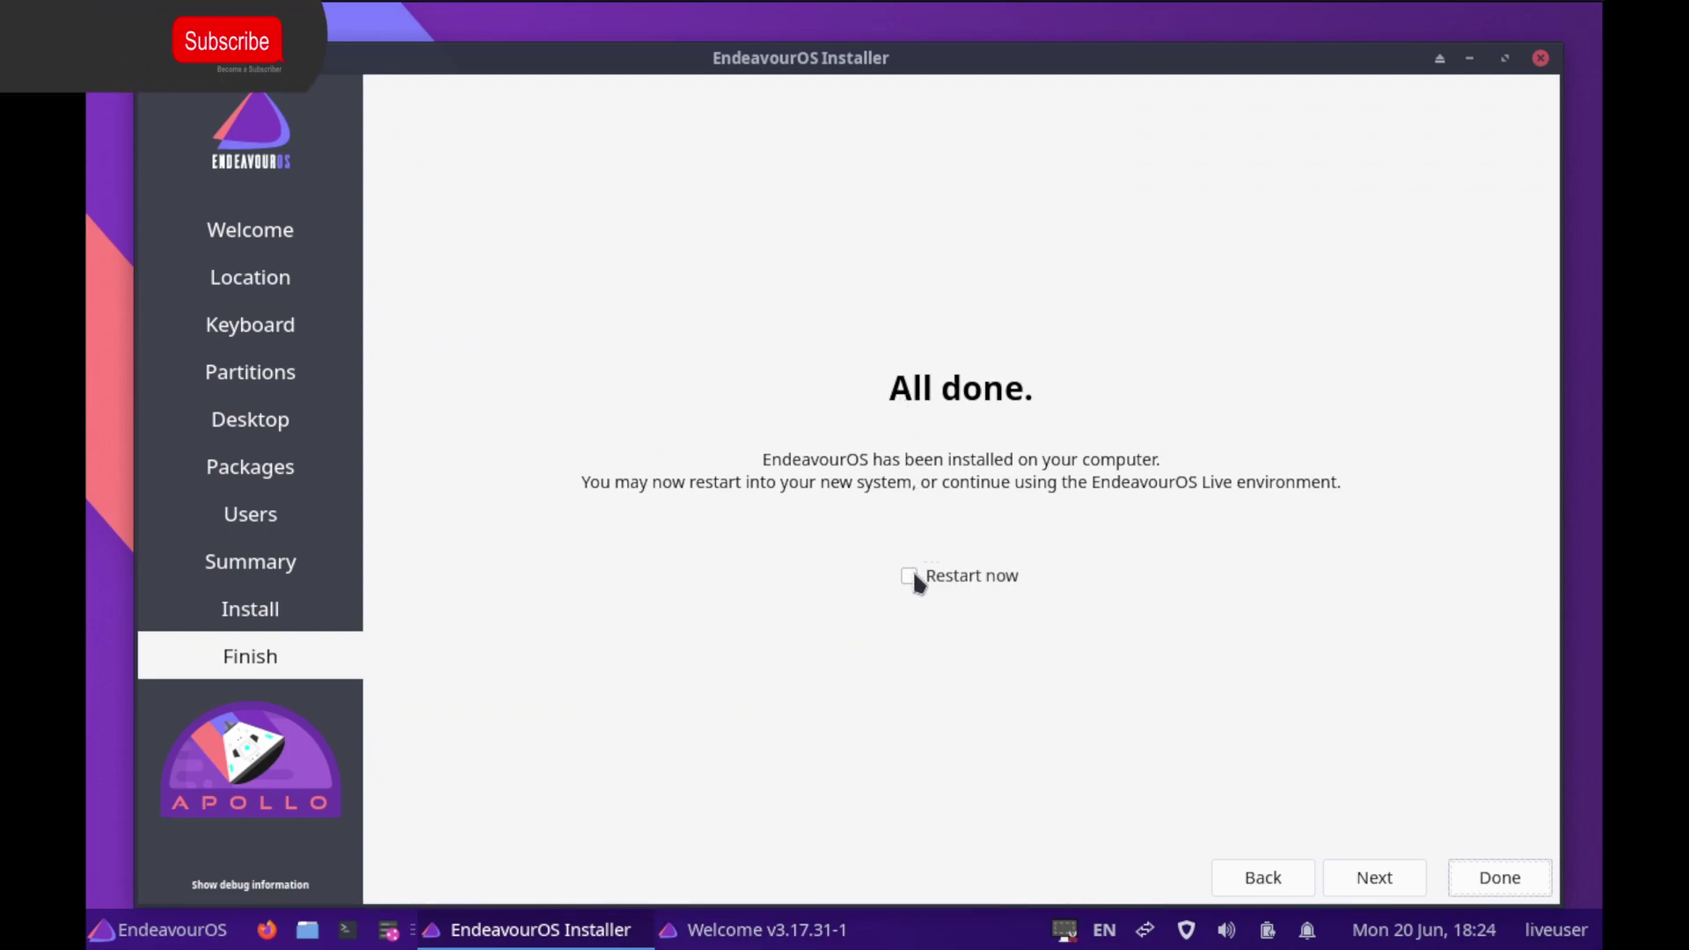
Tick 'Restart now' and finish the installer so the machine reboots into the new system
left_click(909, 574)
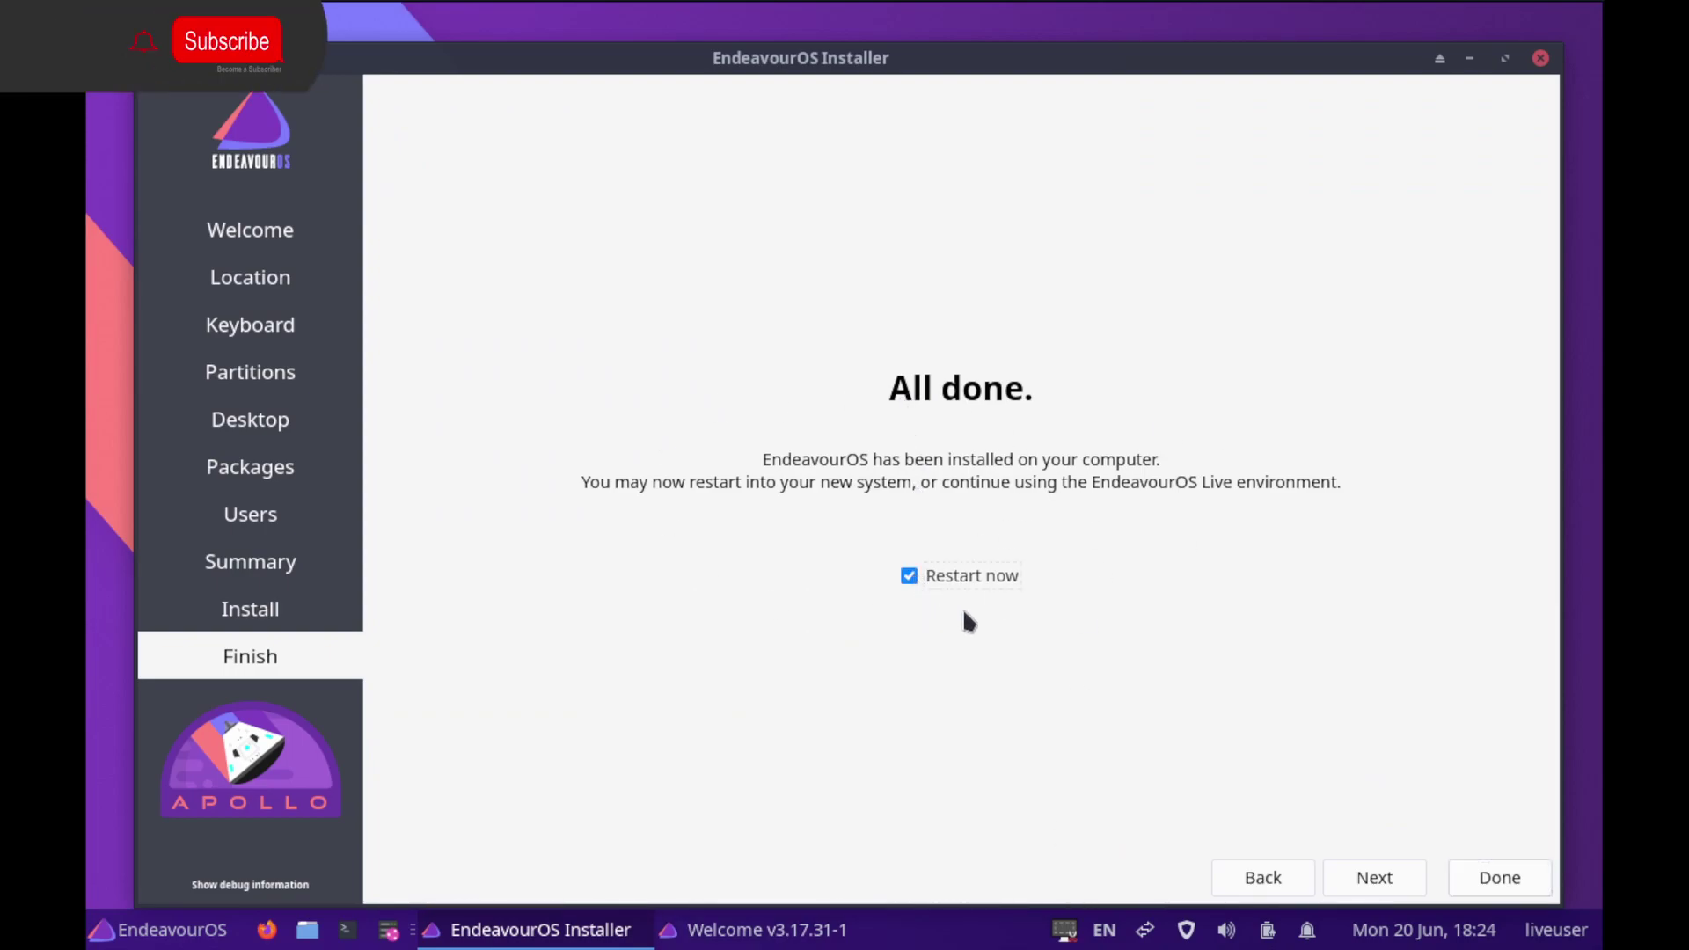
left_click(1500, 879)
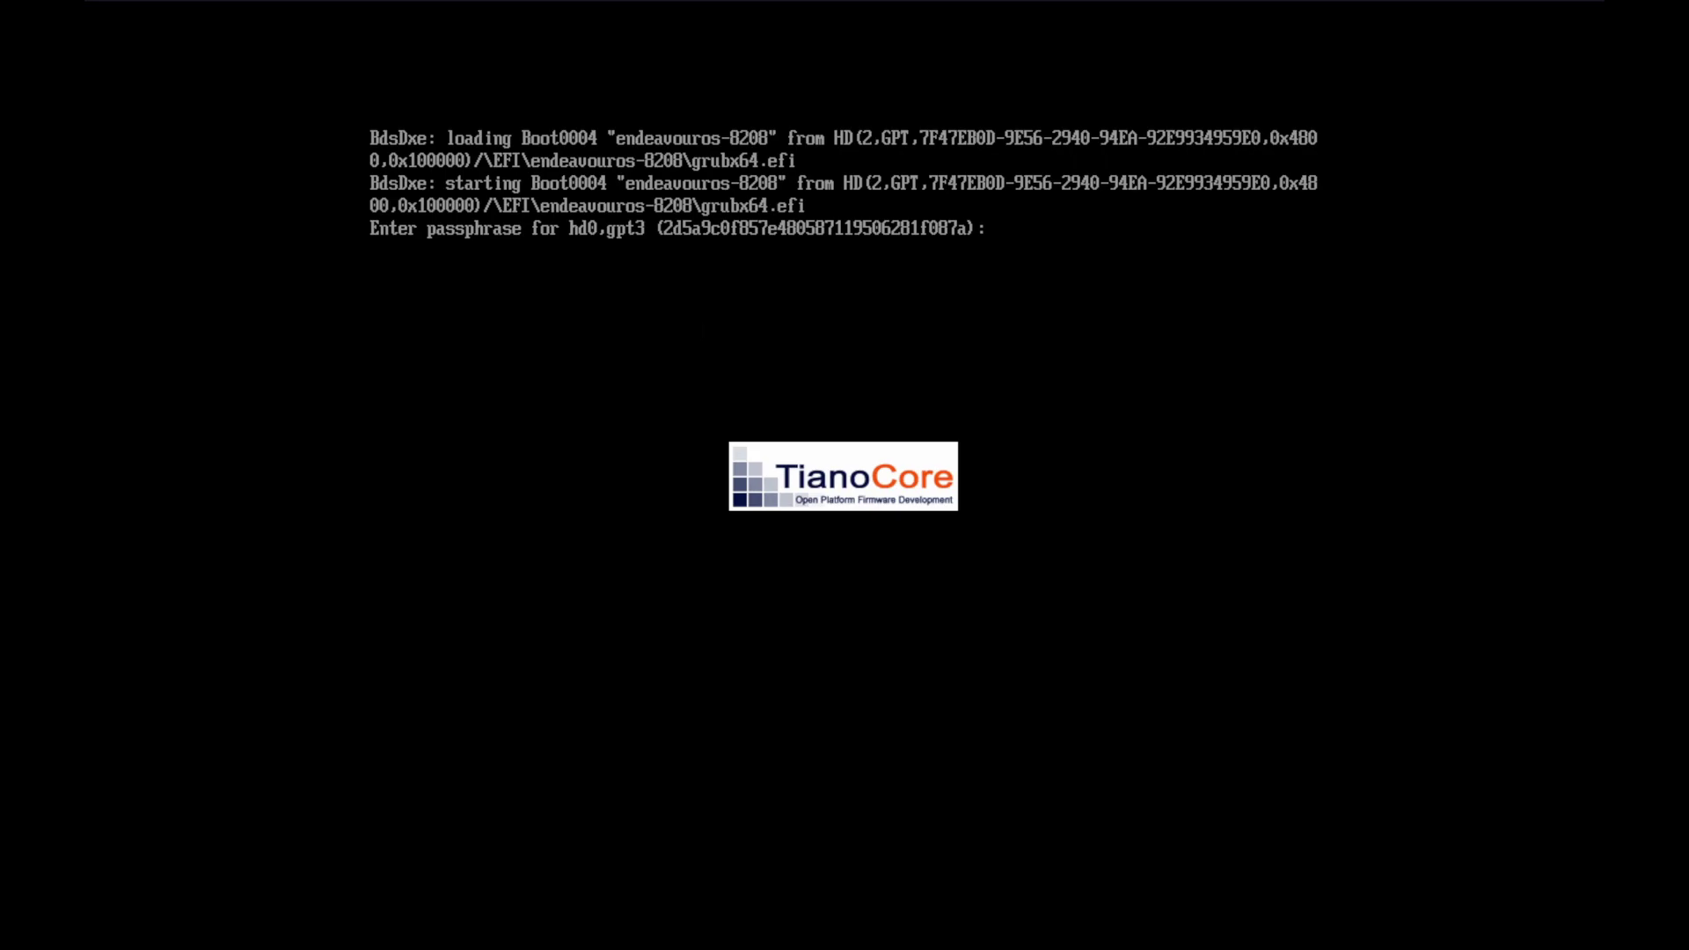
Enter the gpt3 encryption passphrase at the GRUB prompt to unlock the disk
key("Return")
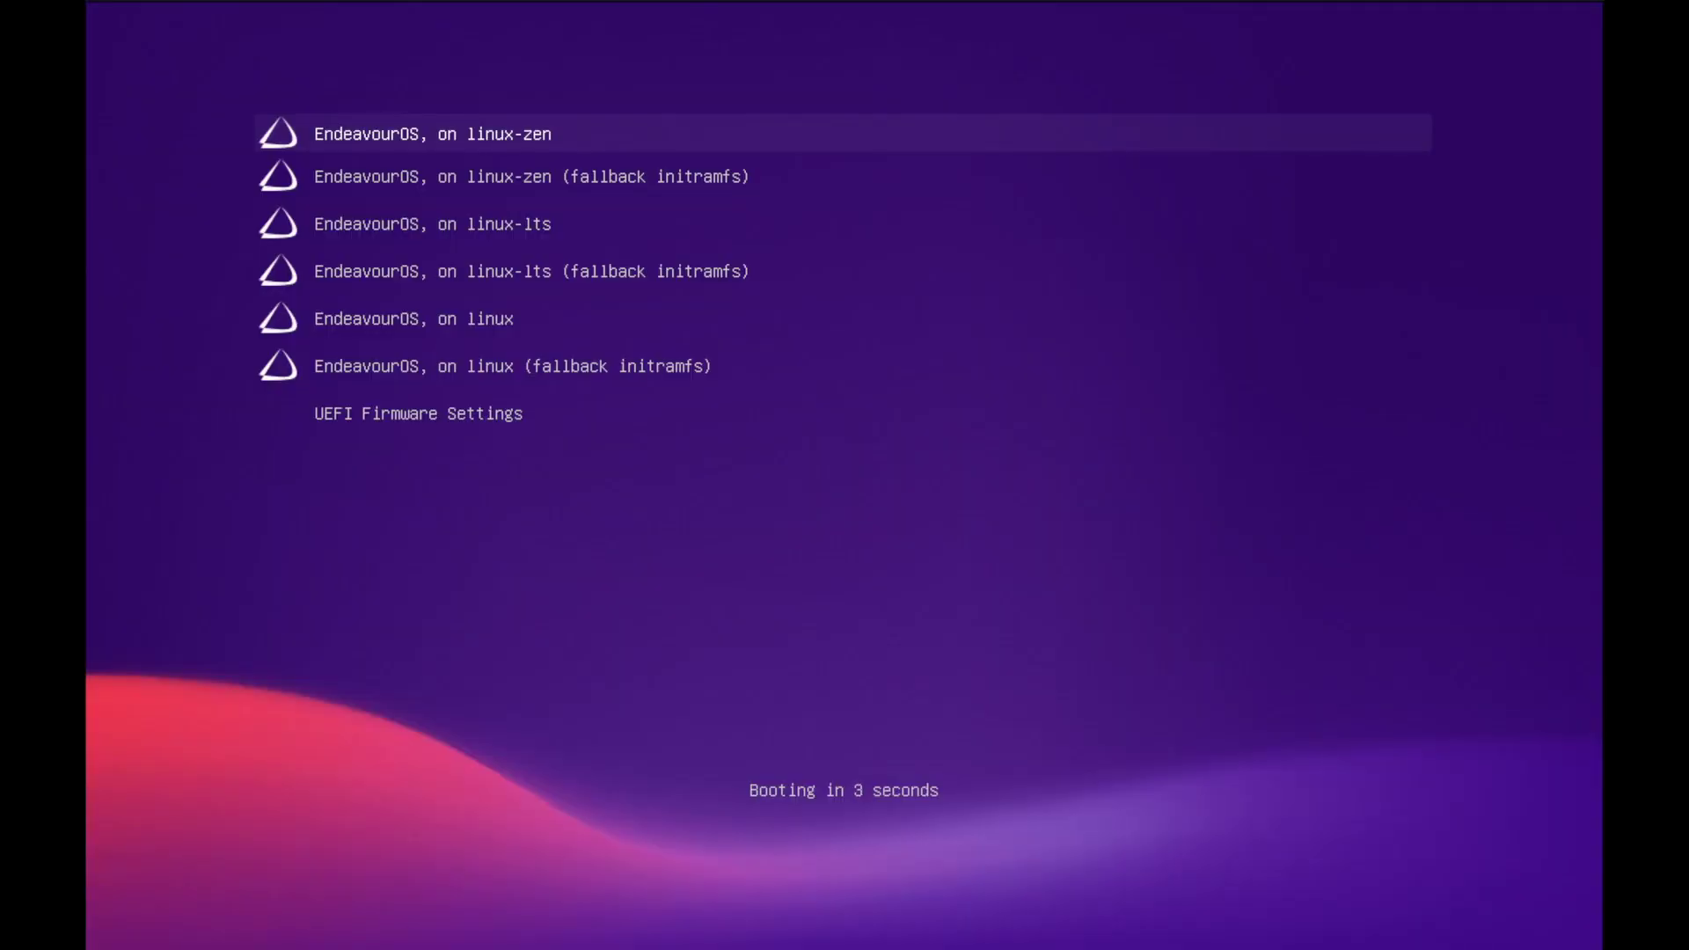
Halt the GRUB countdown and boot the 'EndeavourOS, on linux-zen' entry
key("Down")
key("Down")
key("Up")
key("Up")
key("Return")
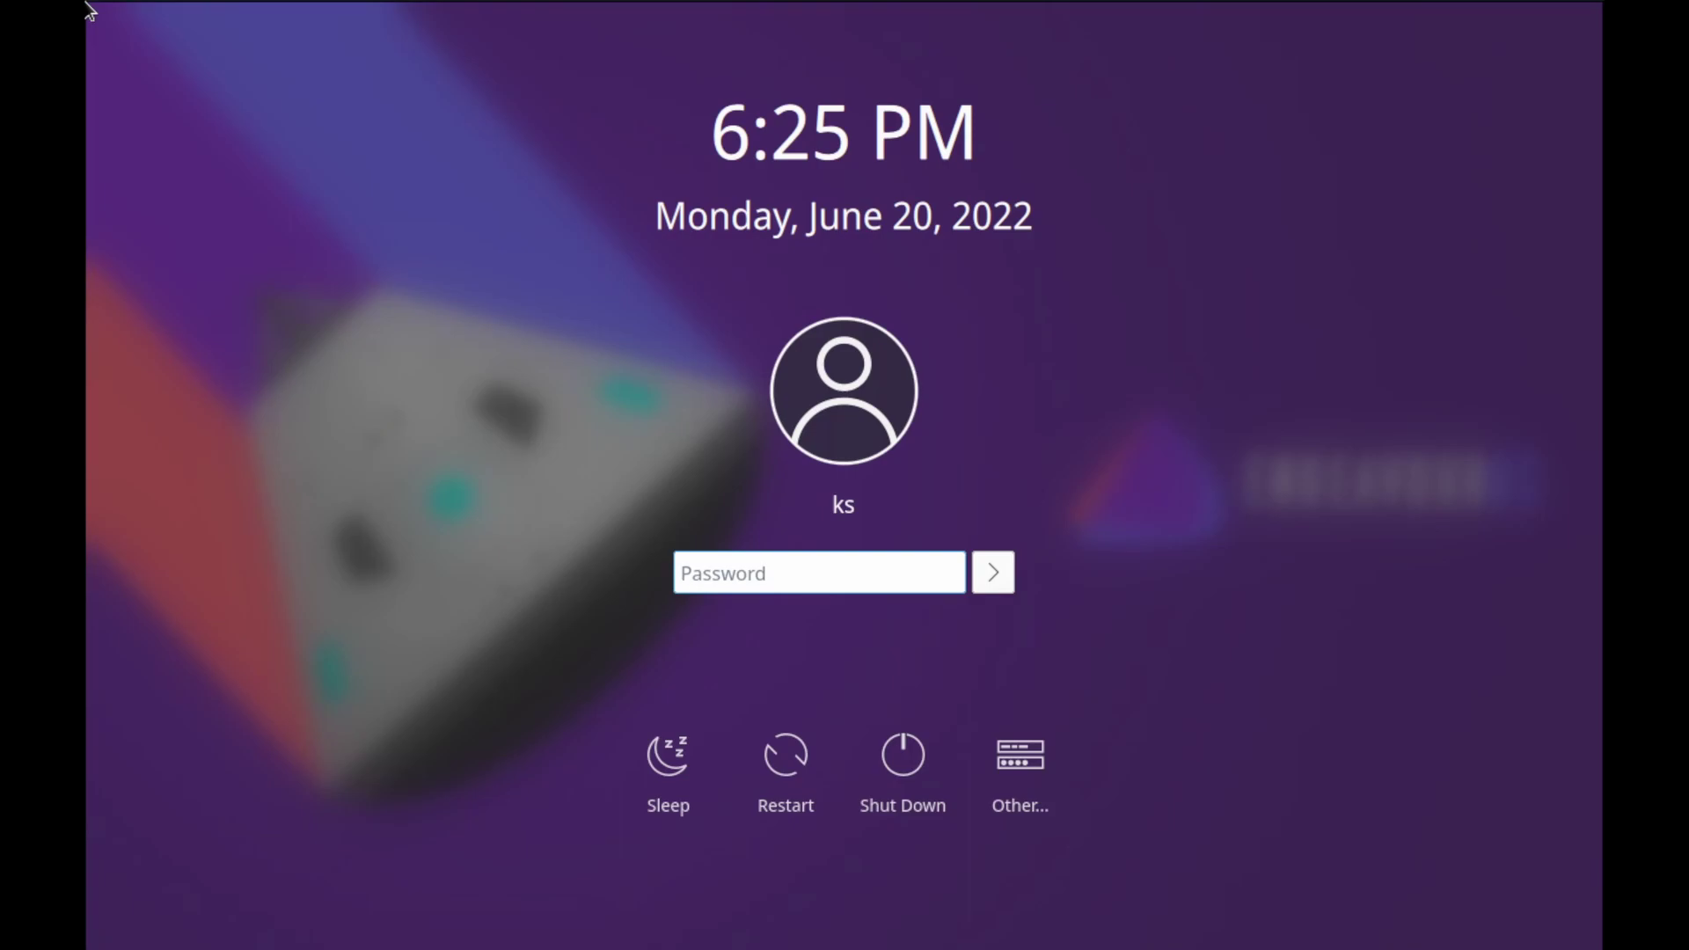
Sign in at the SDDM screen with the user's password
type("***")
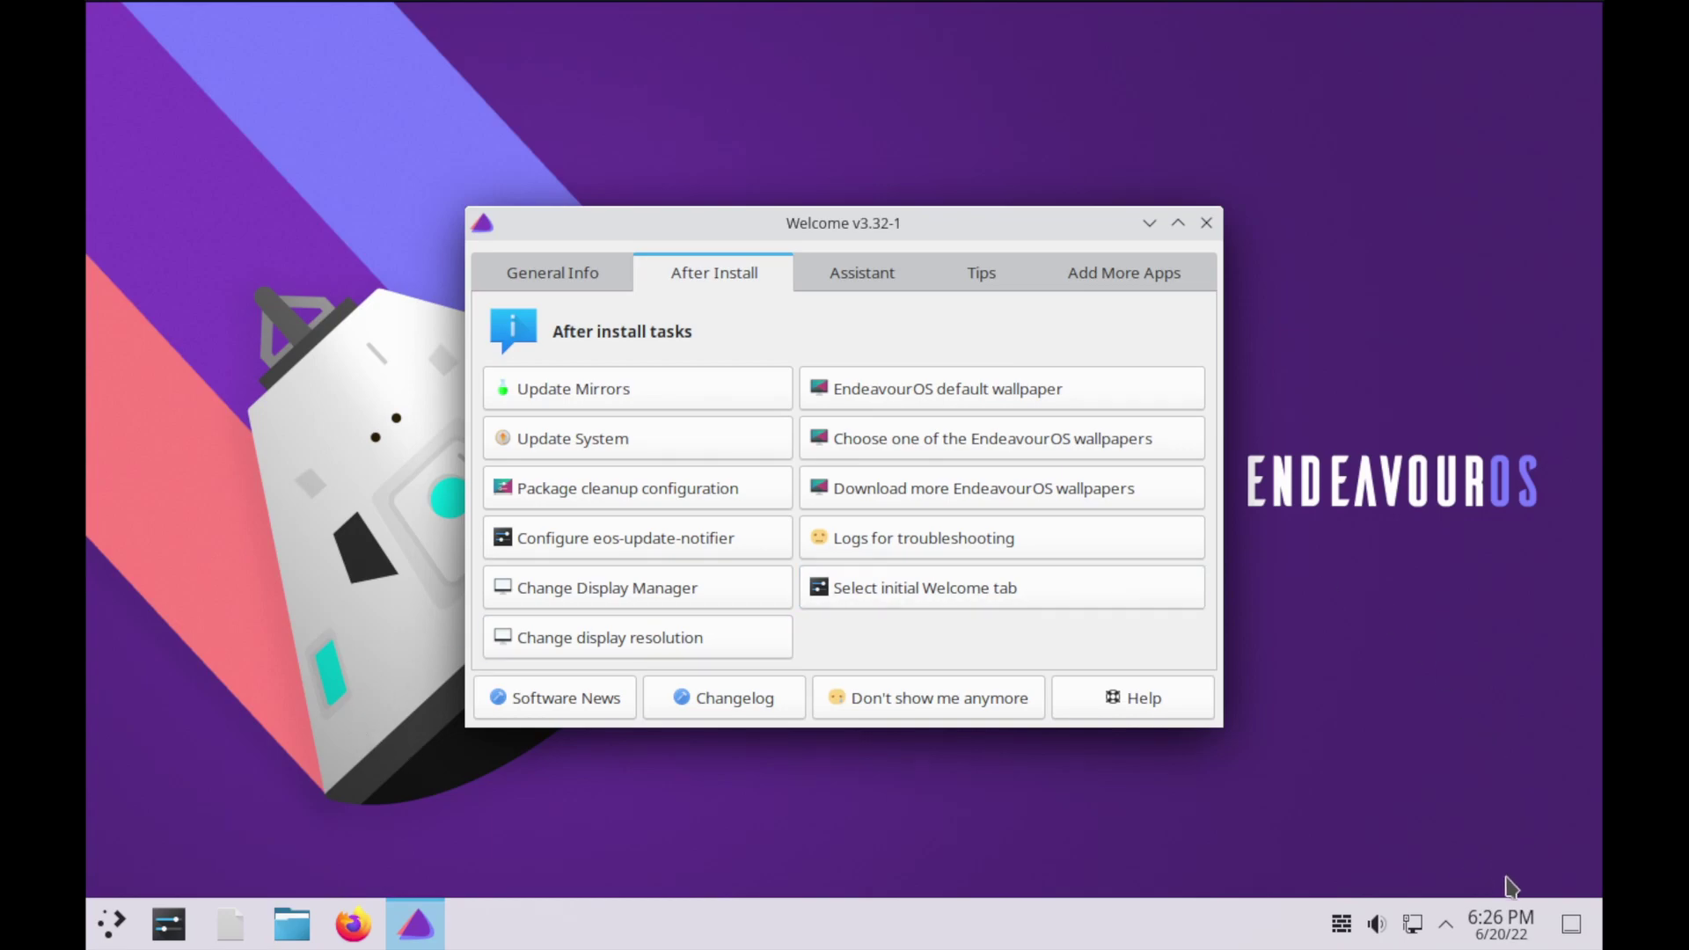
Move the Welcome window aside and launch Update Mirrors from the After Install tasks
left_click_drag(851, 230, 786, 144)
left_click(528, 188)
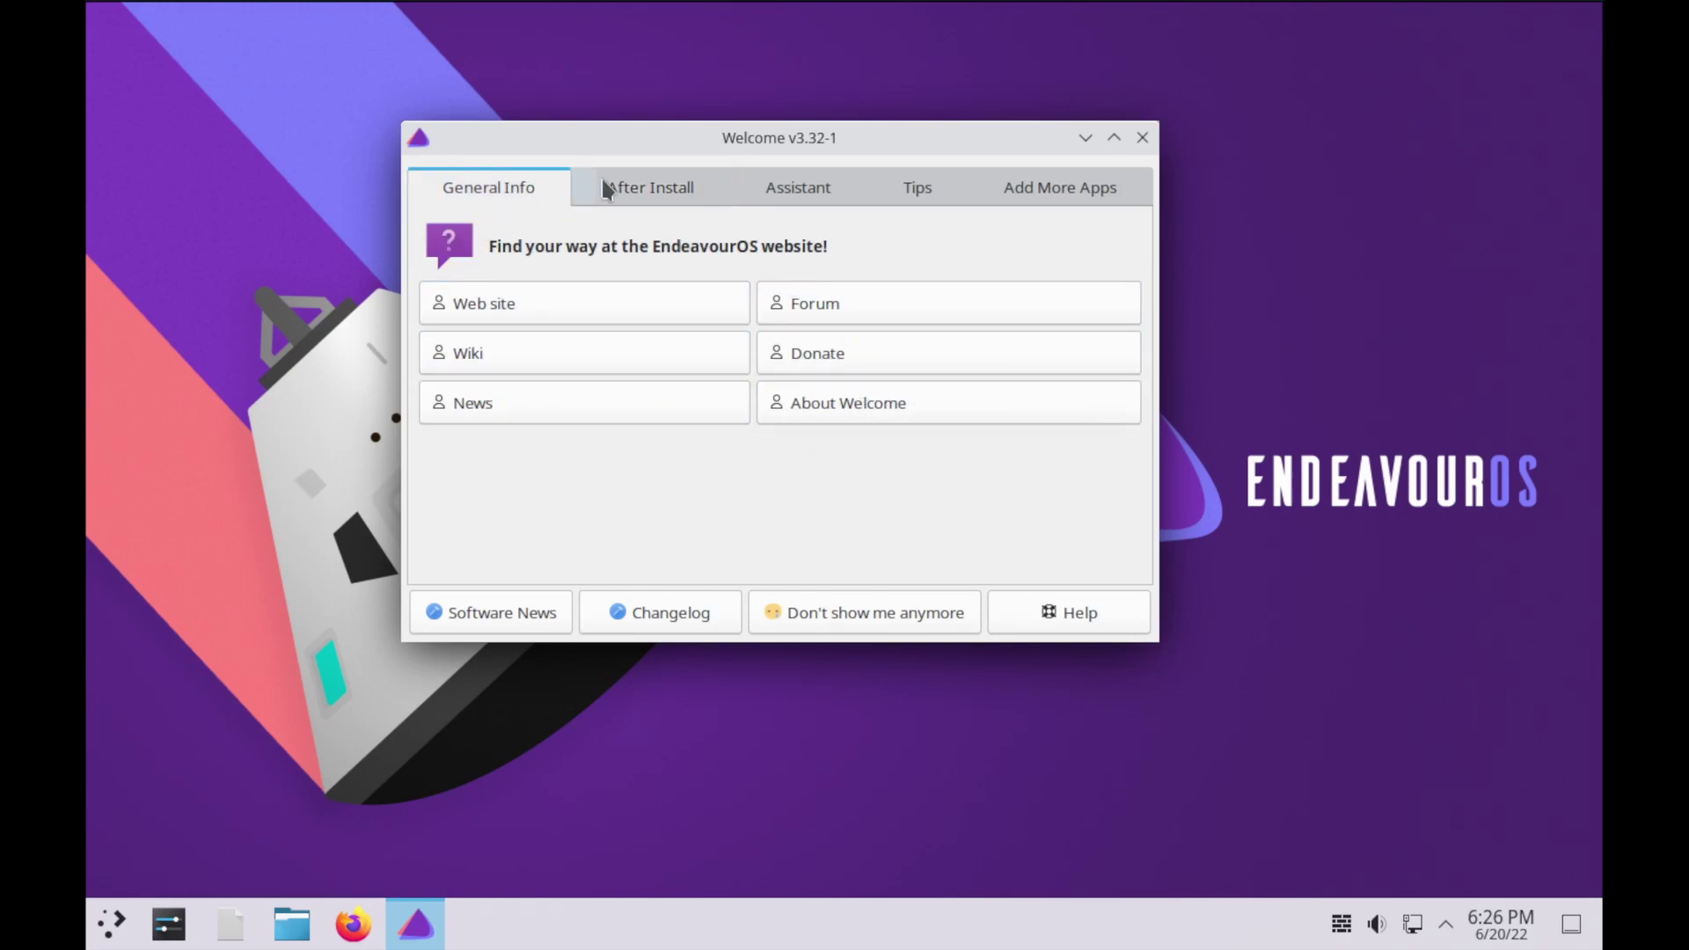
left_click(625, 187)
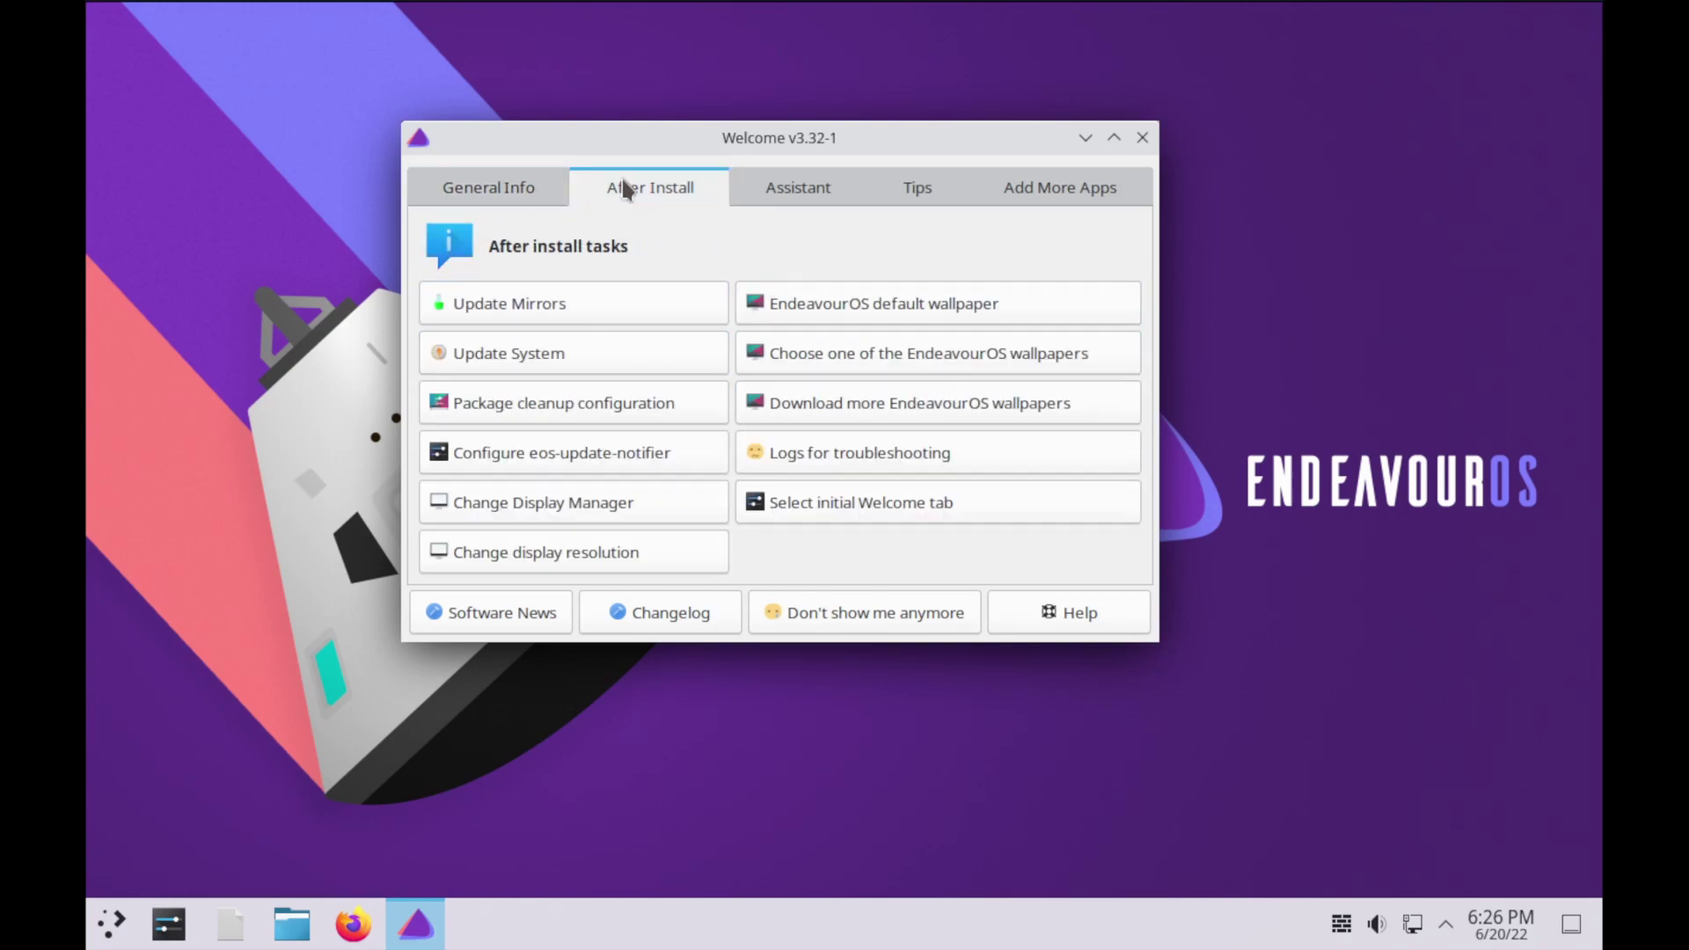
left_click(582, 303)
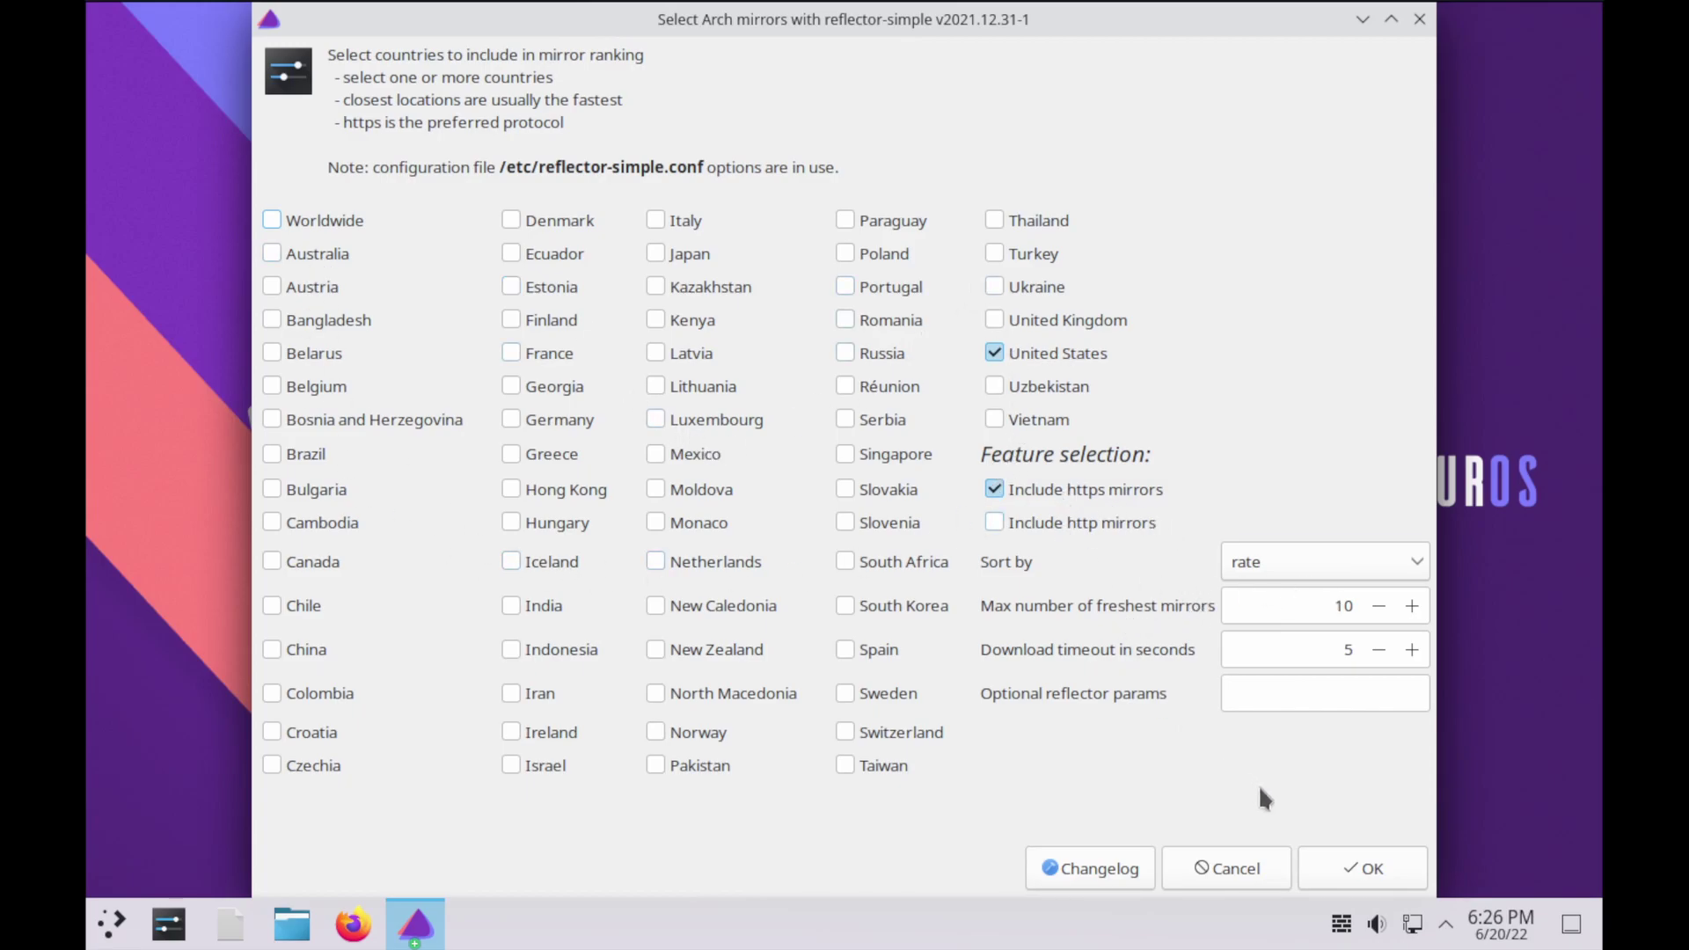
Save the United States https mirrorlist to /etc/pacman.d/mirrorlist with the admin password, then run Update System
left_click(1335, 871)
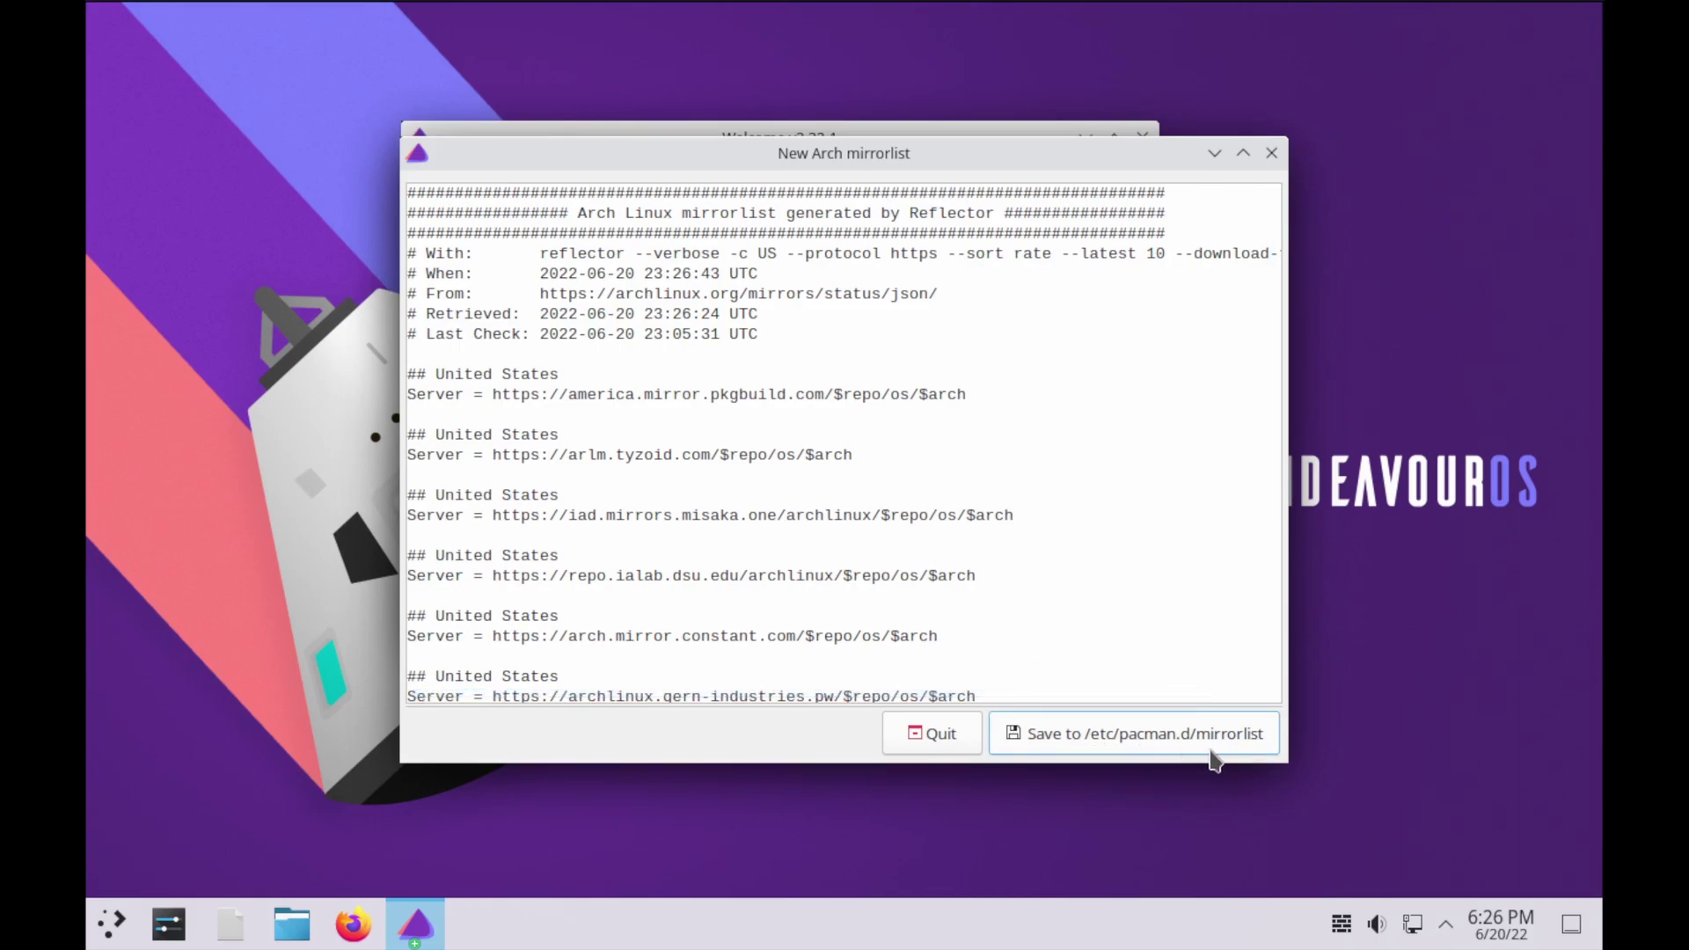
left_click(1192, 727)
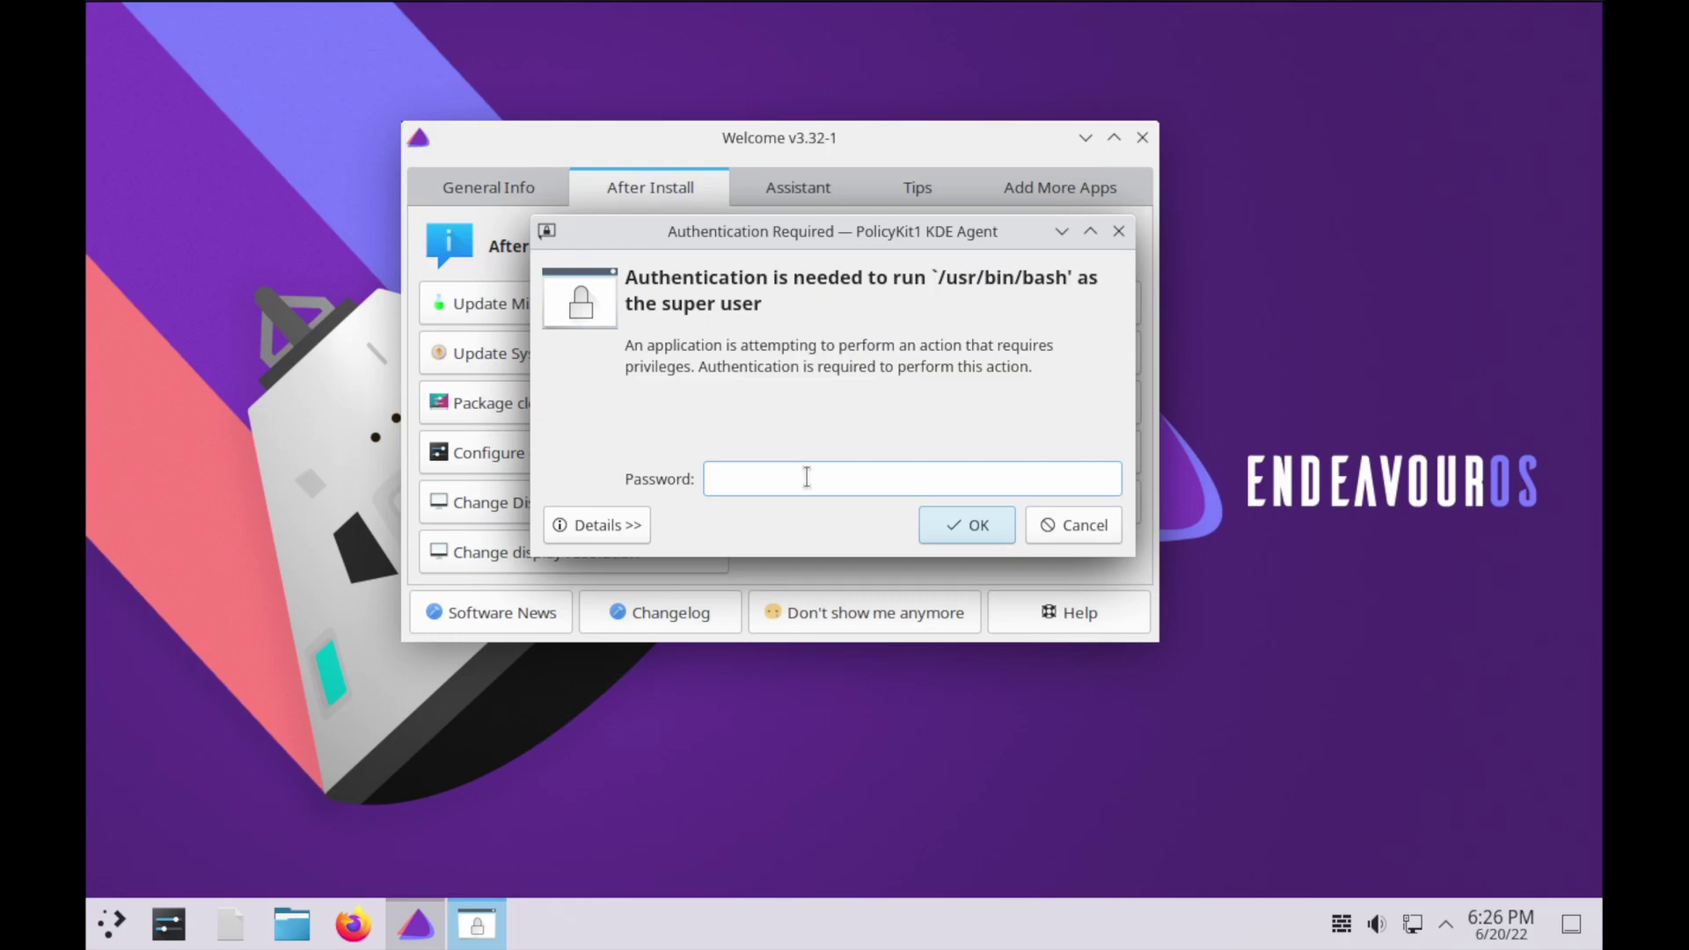
type("*****")
key("Return")
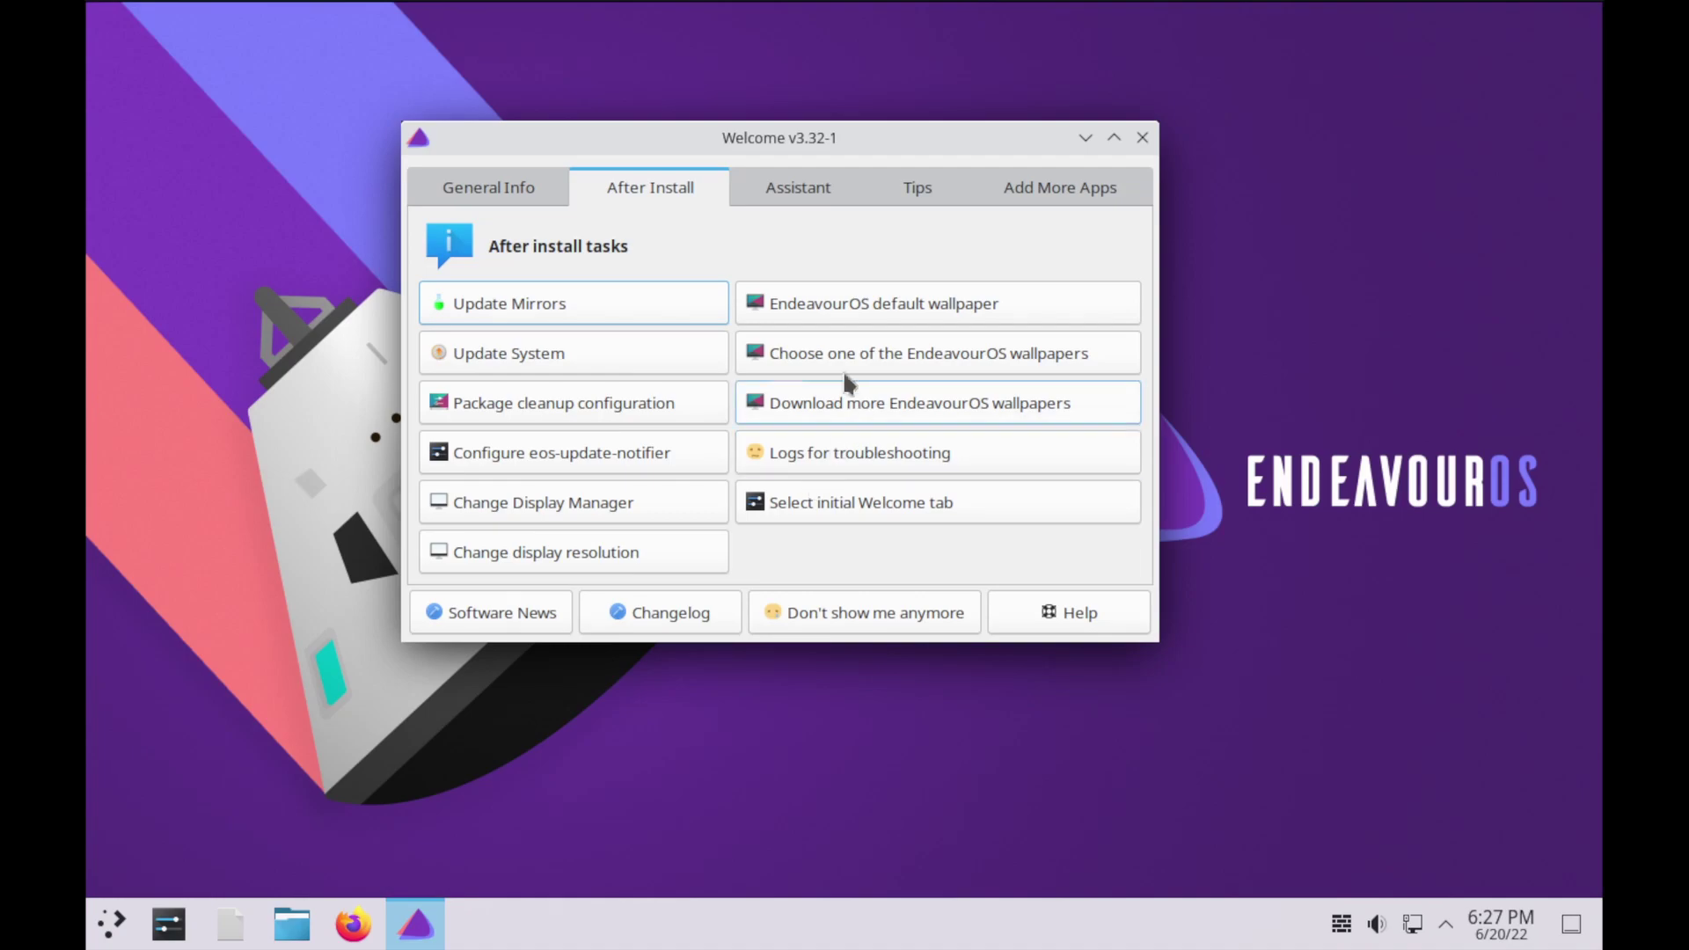
left_click(557, 357)
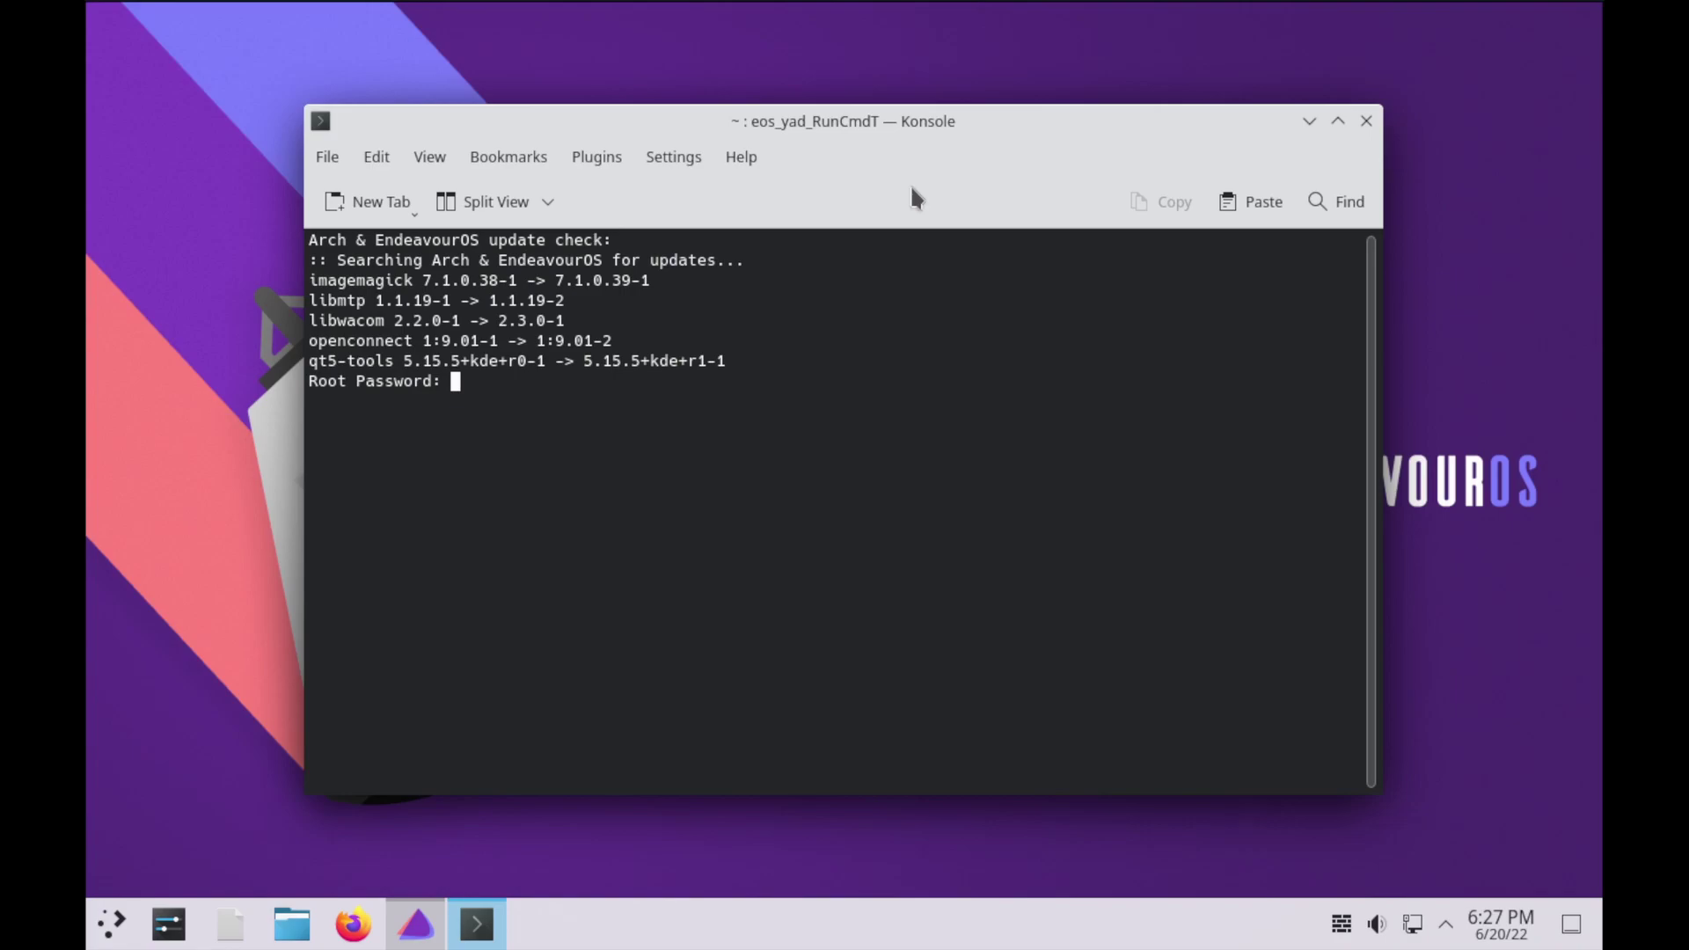
Submit the Root Password prompt so the update check runs to its end
key("Return")
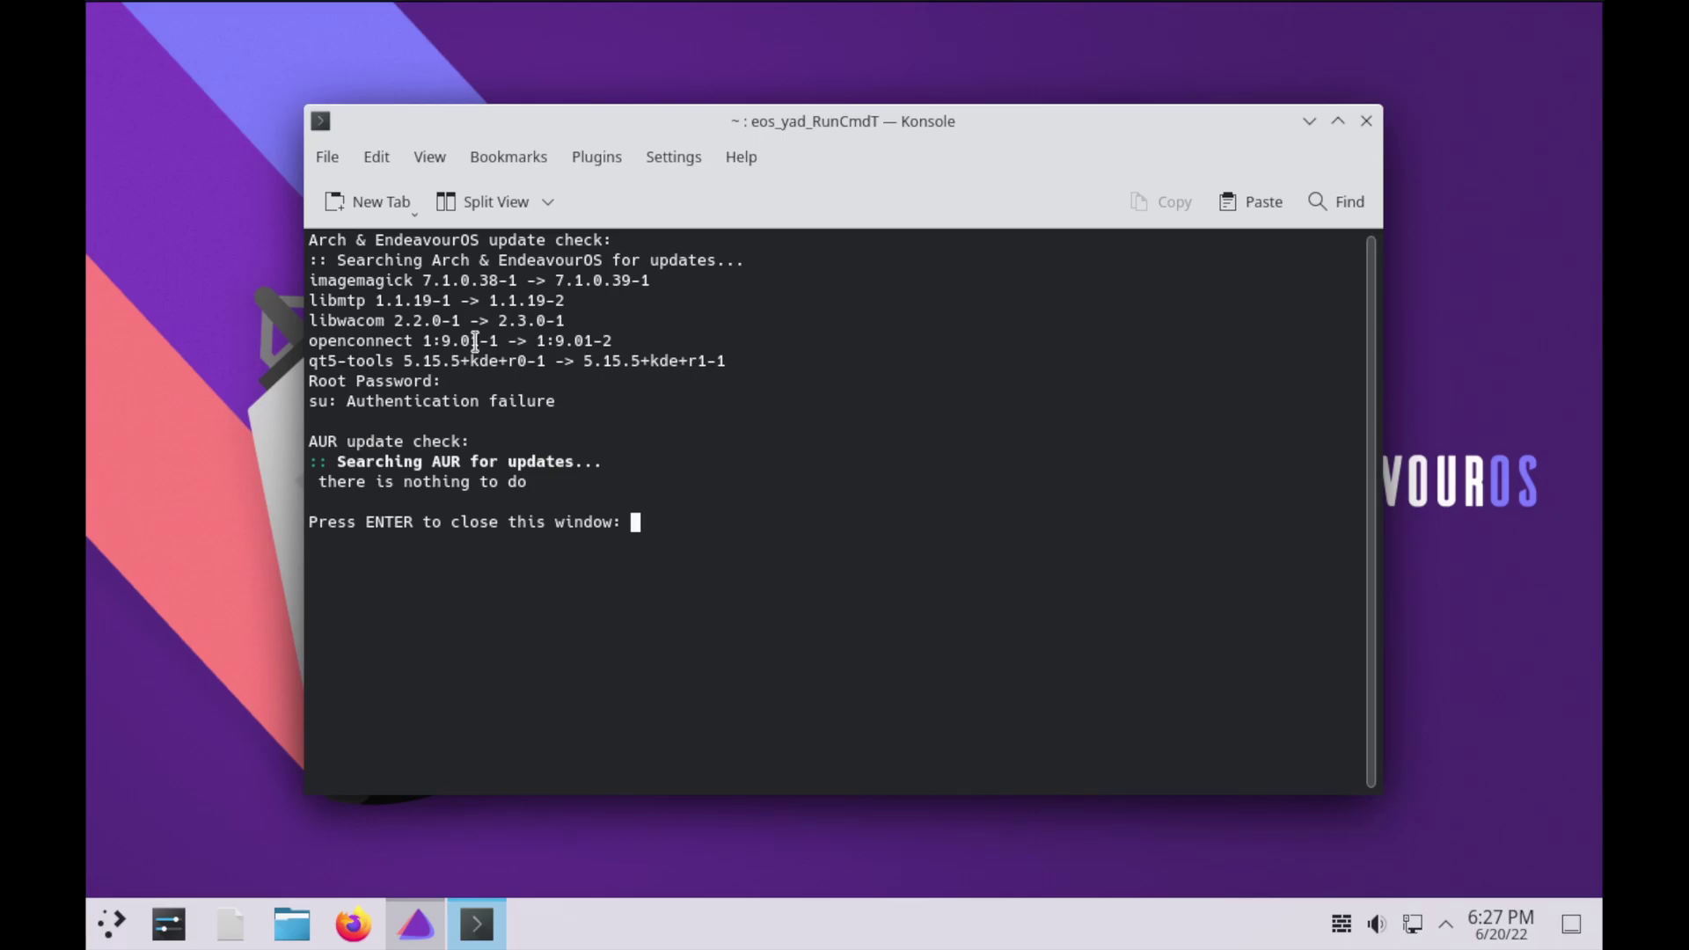
key("Return")
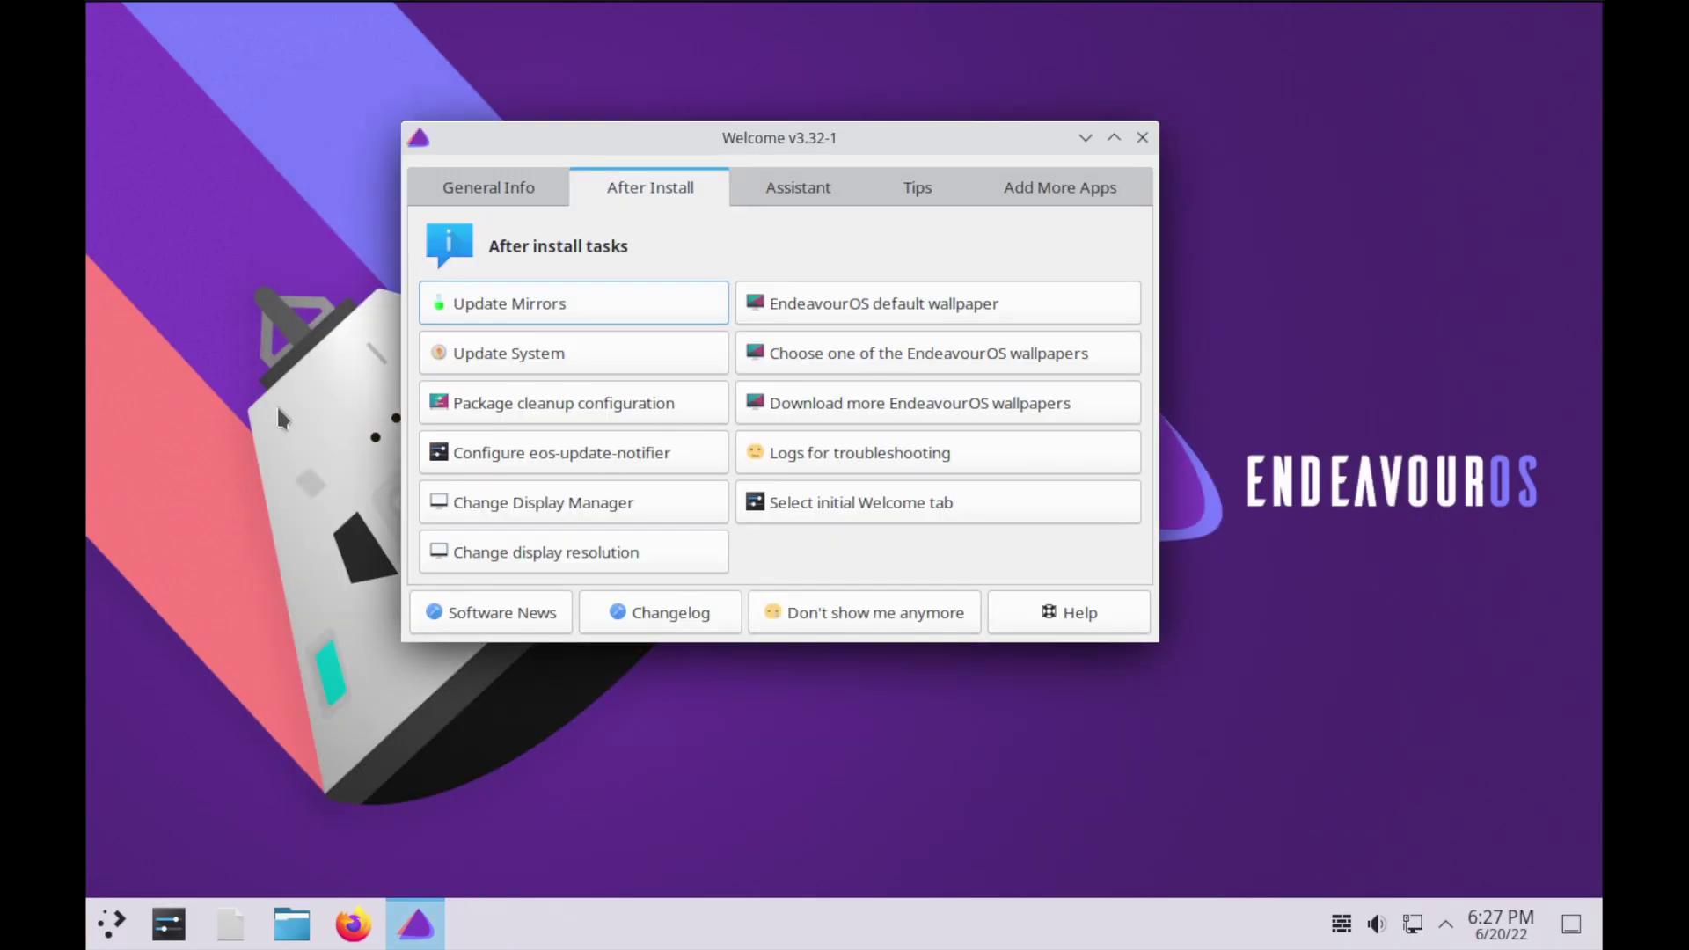
left_click(557, 453)
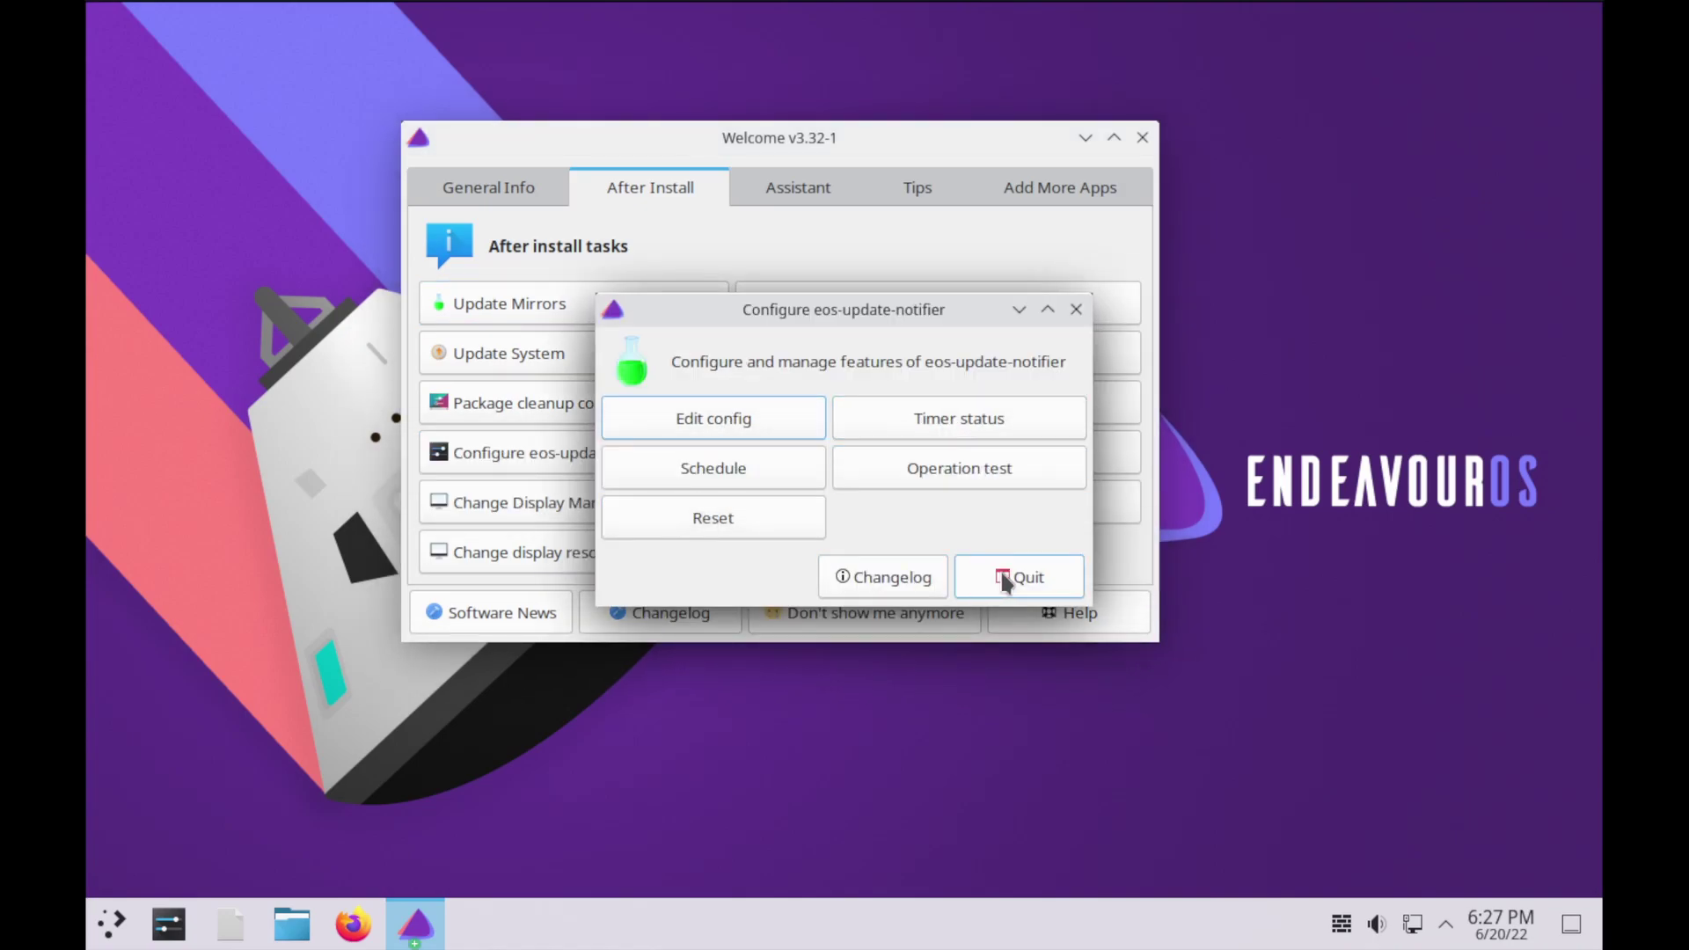
left_click(1023, 573)
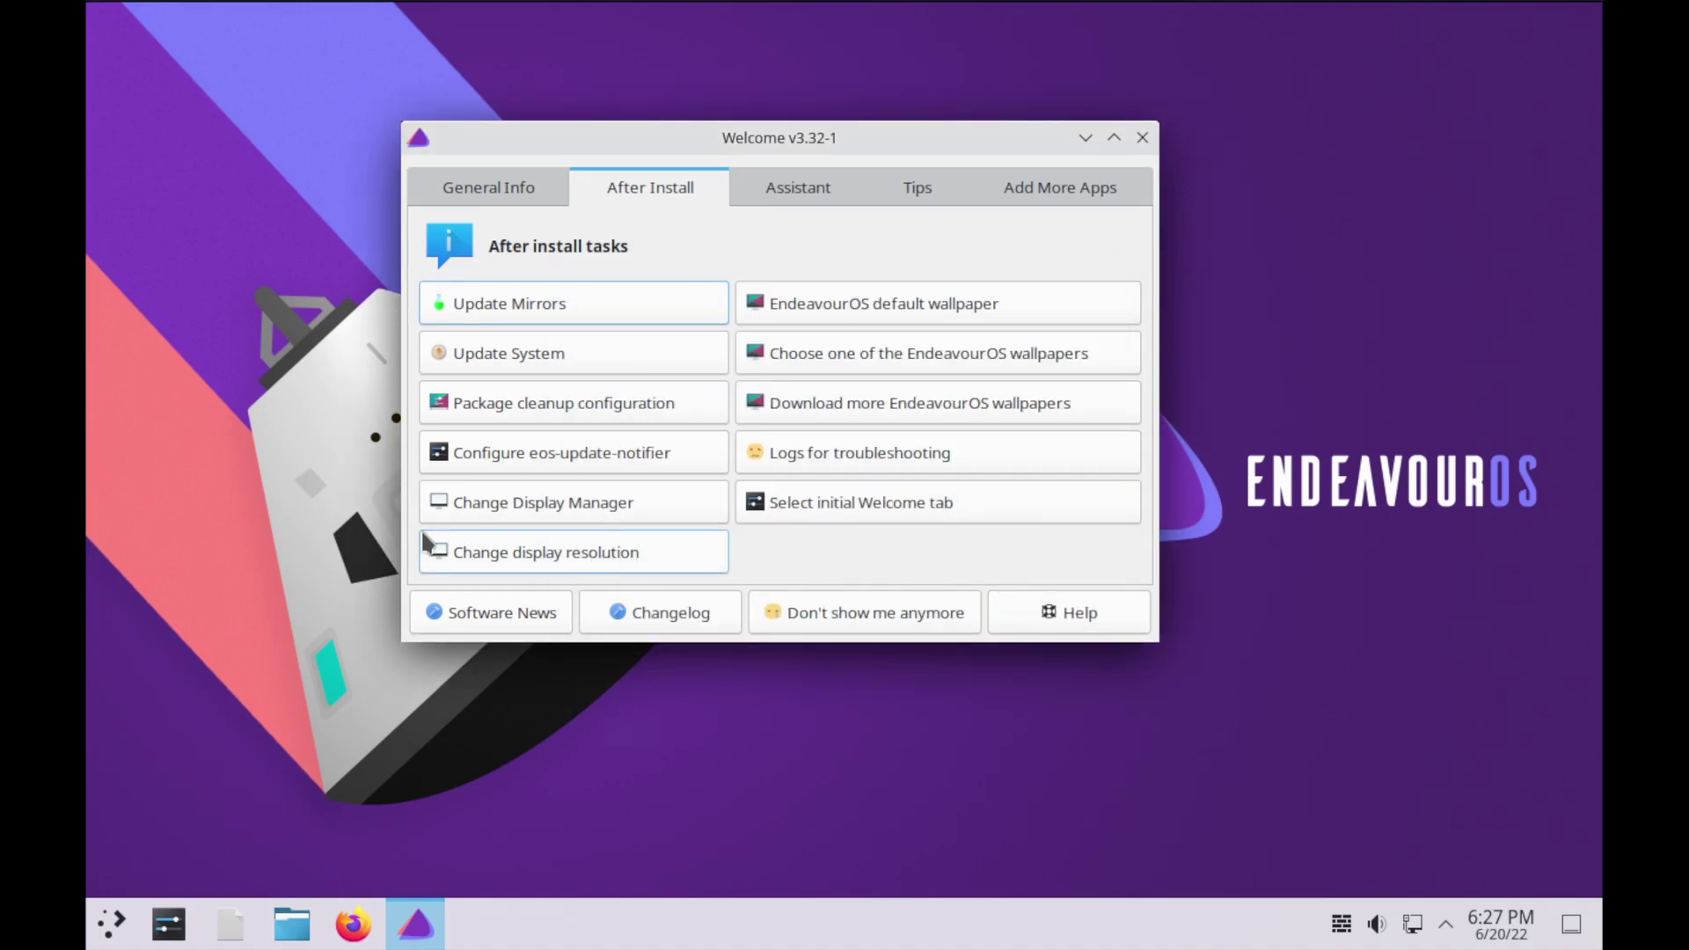
left_click(638, 555)
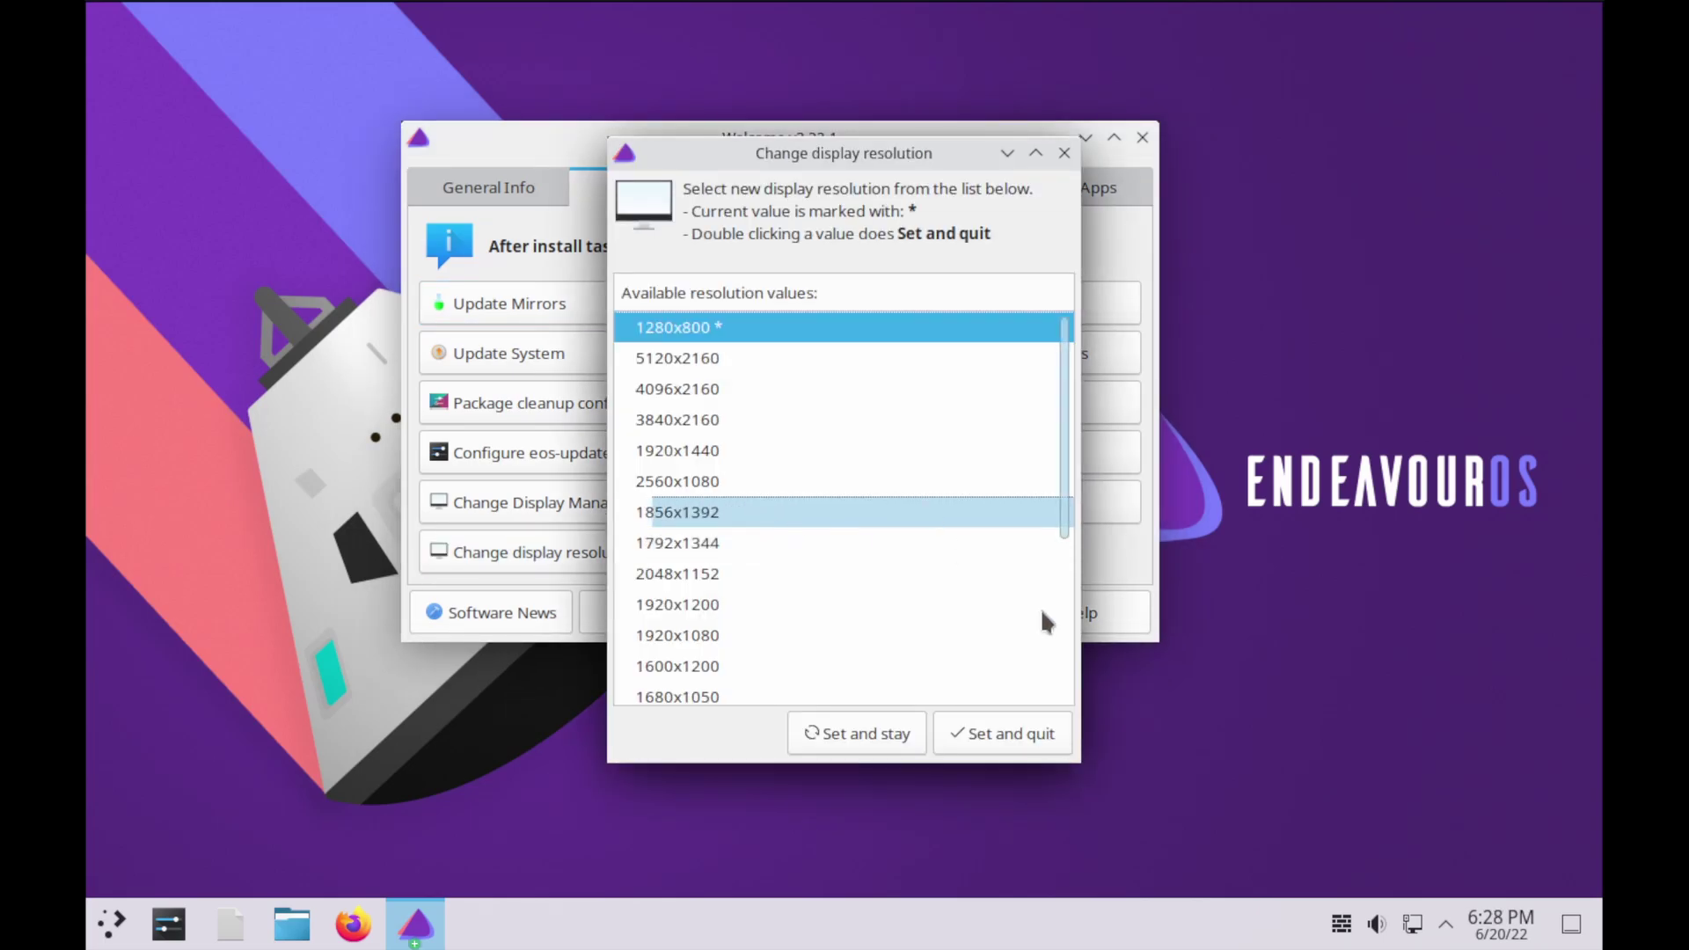
scroll(920, 666, "down", 1)
scroll(921, 666, "up", 1)
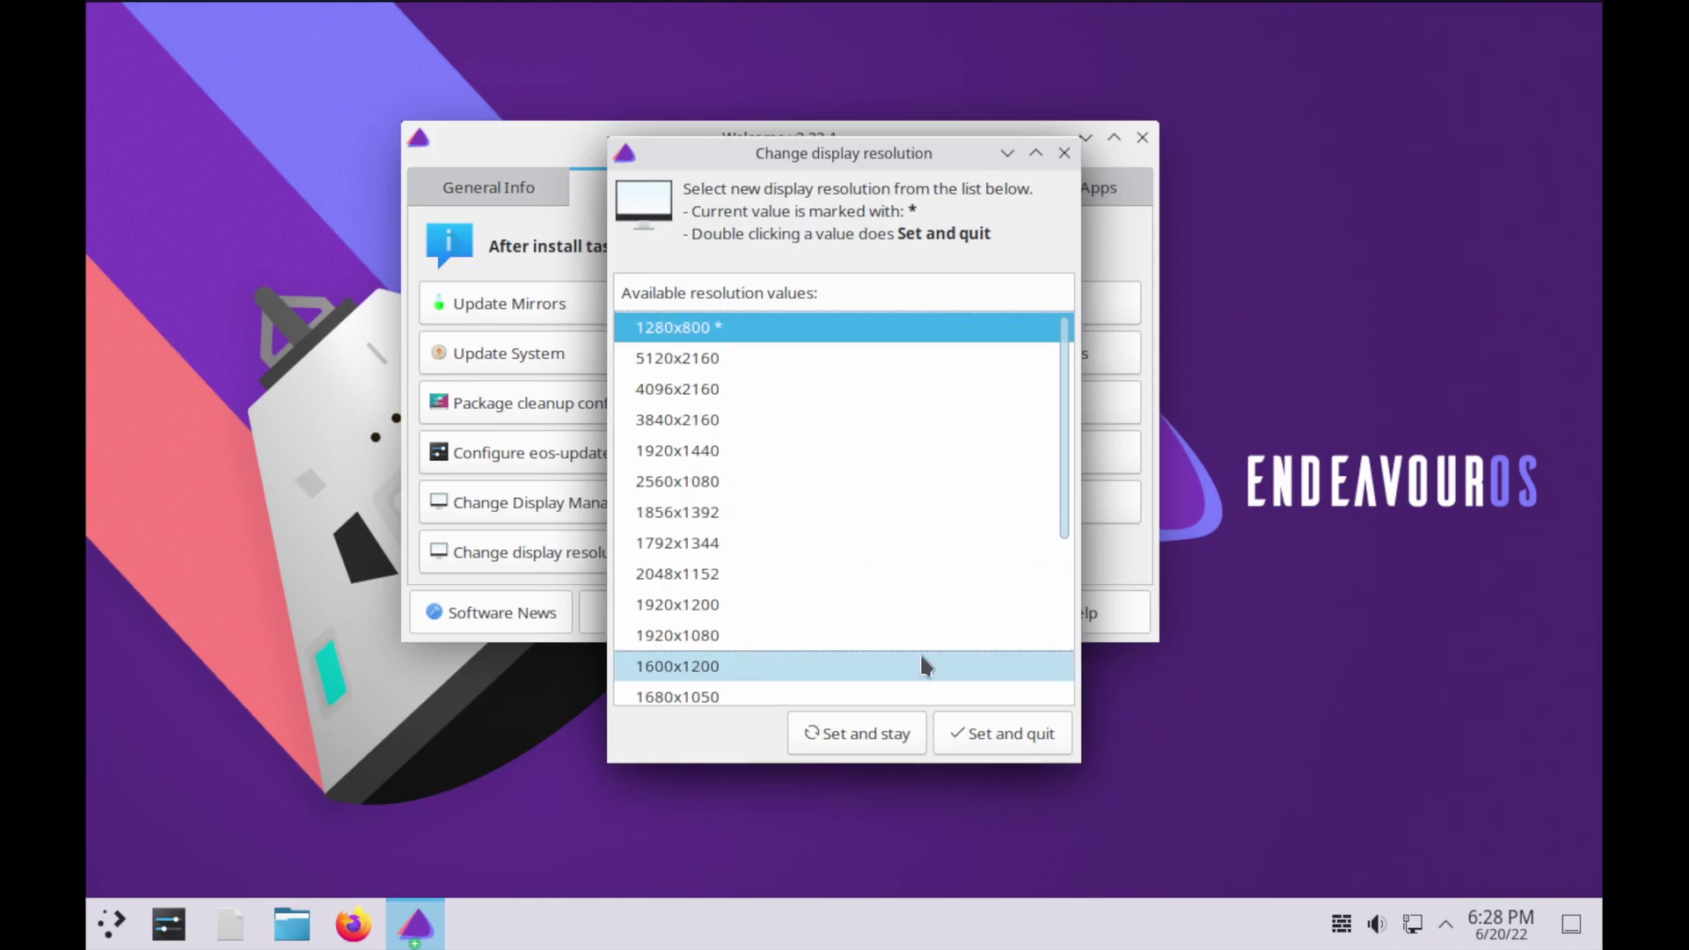
left_click(1062, 154)
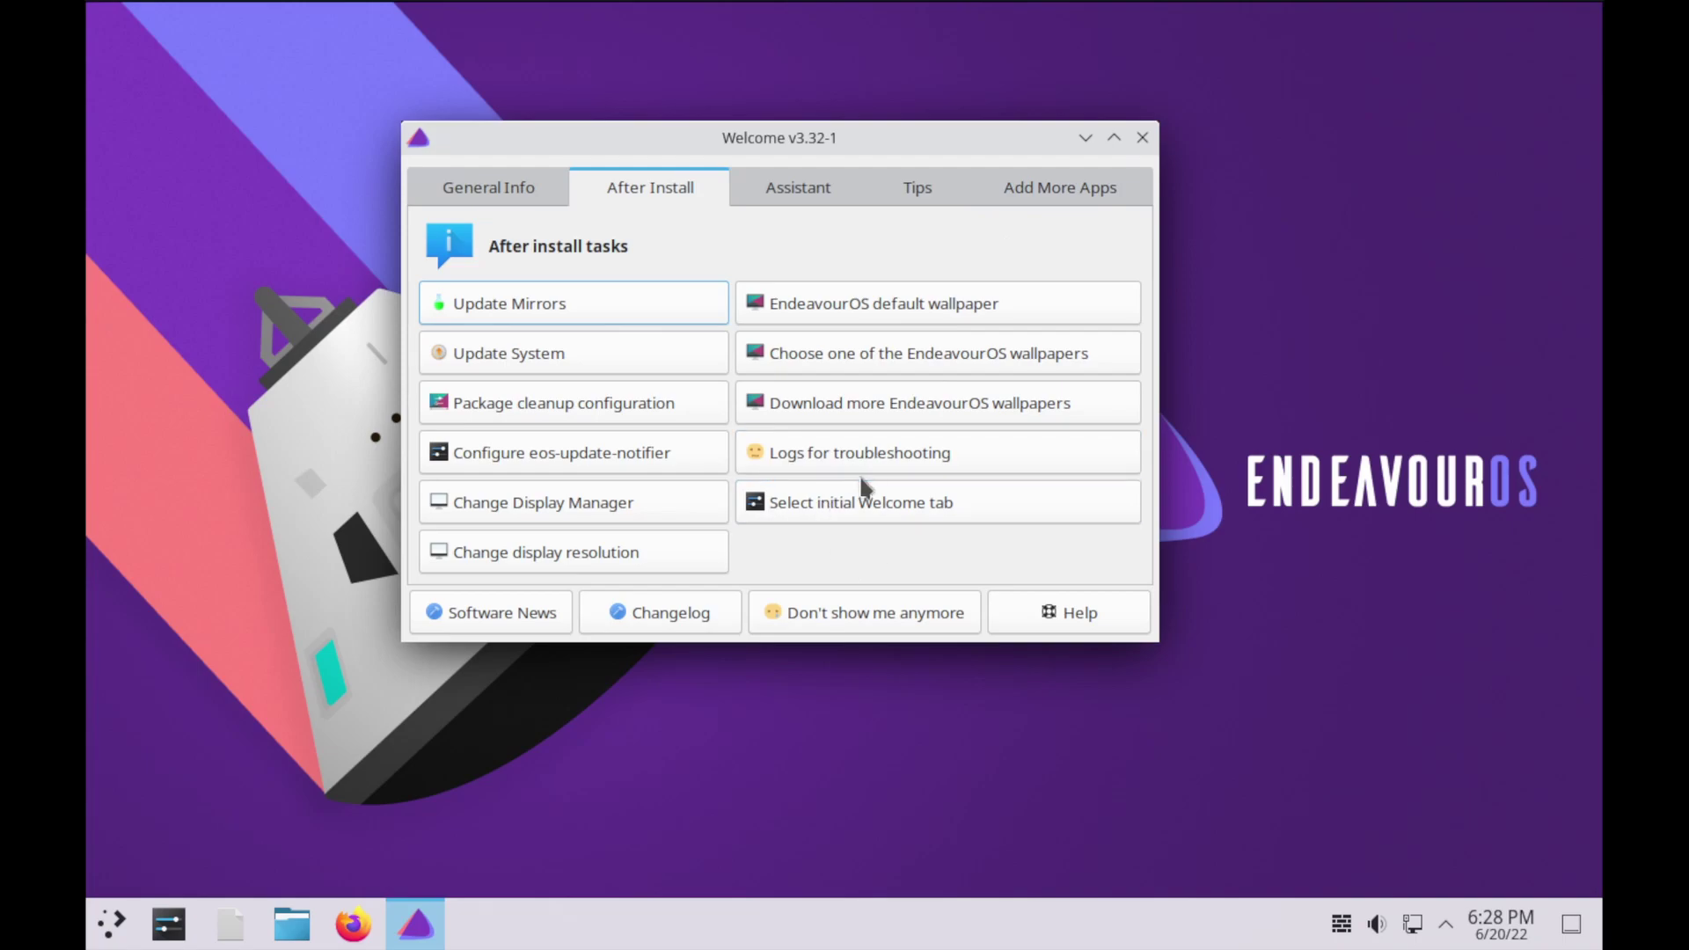
Apply the default wallpaper, browse the Assistant and Tips tabs, and open the popular apps installer
left_click(851, 314)
left_click(823, 193)
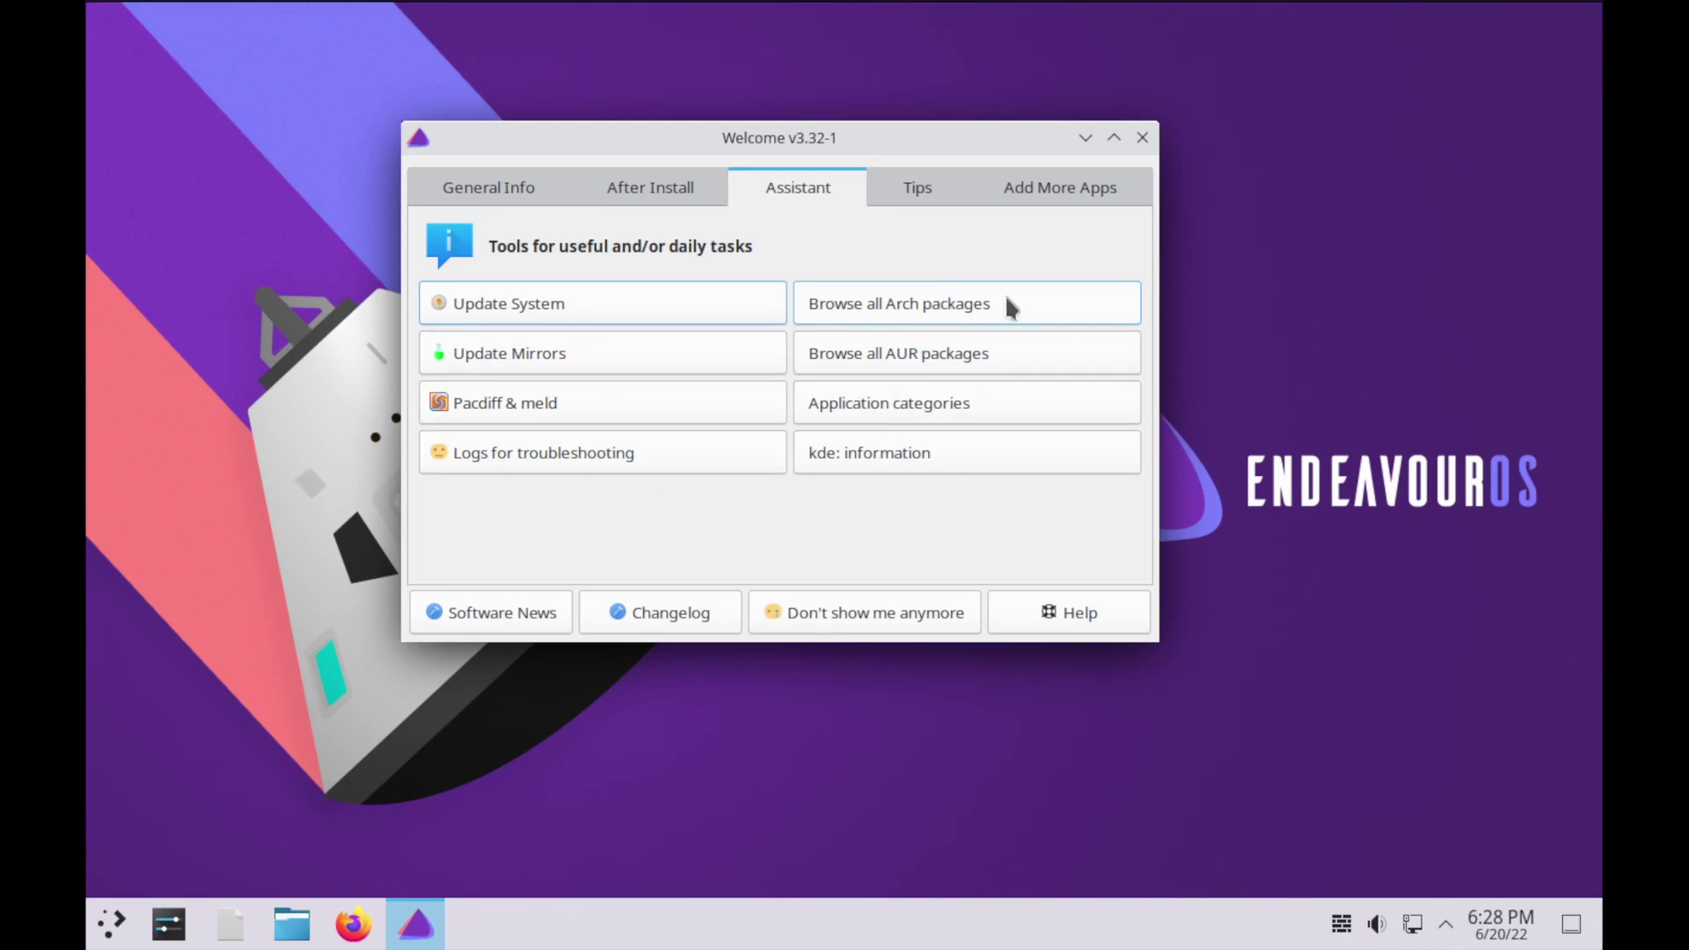
left_click(921, 193)
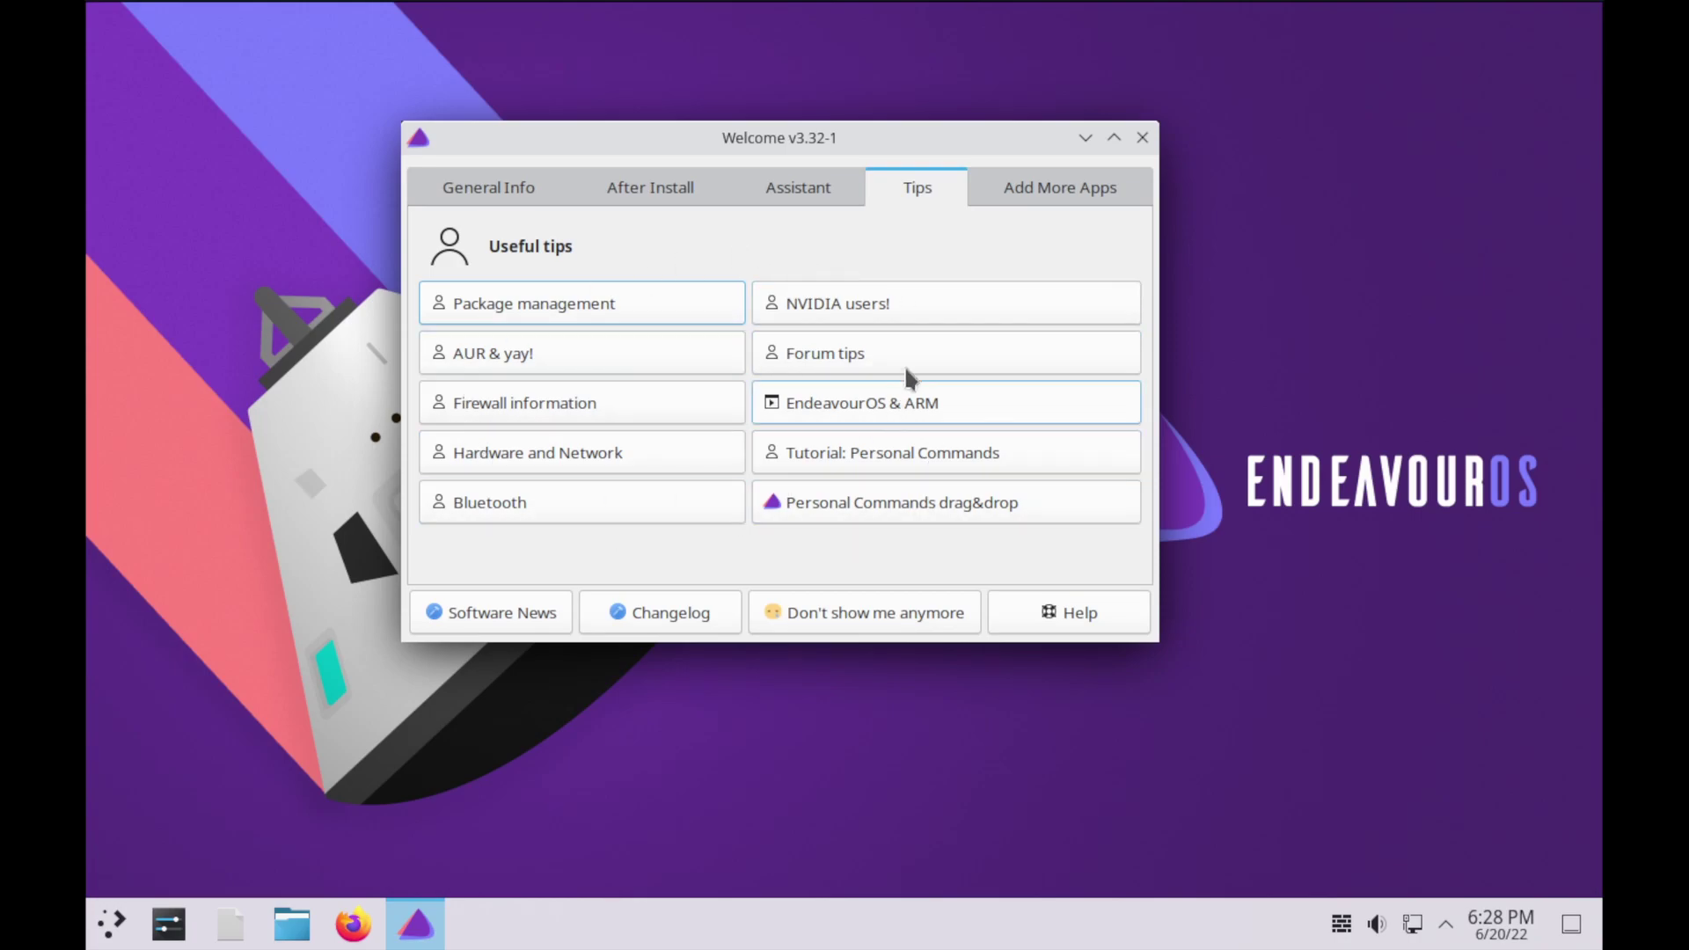
left_click(1055, 202)
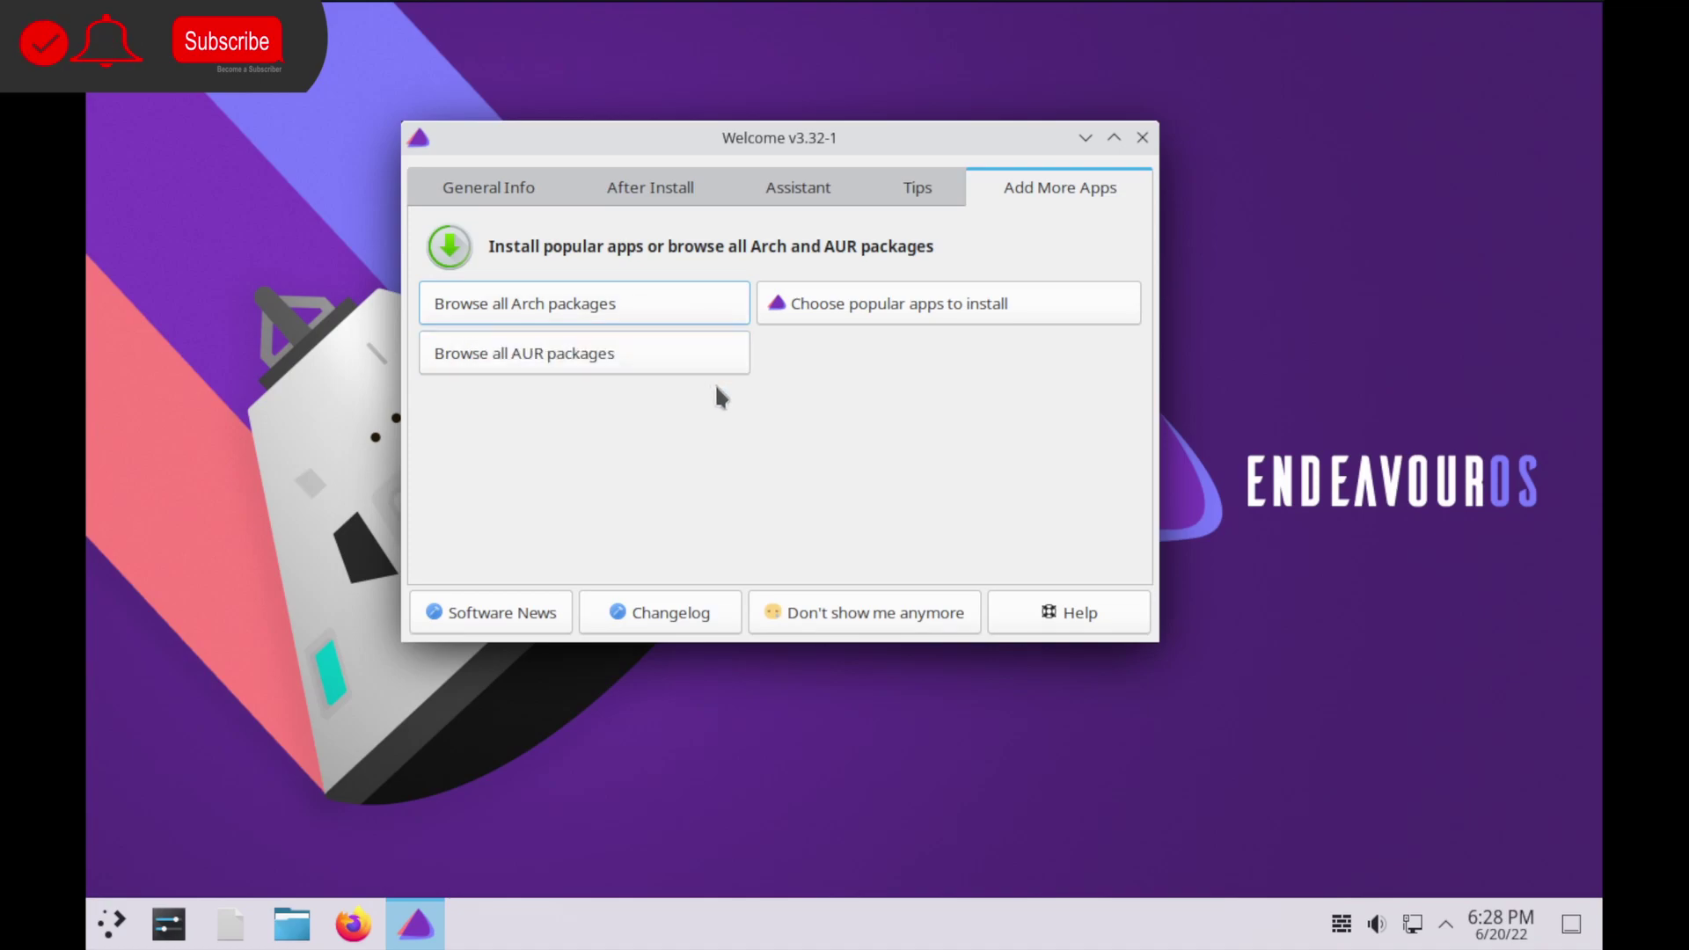
left_click(858, 308)
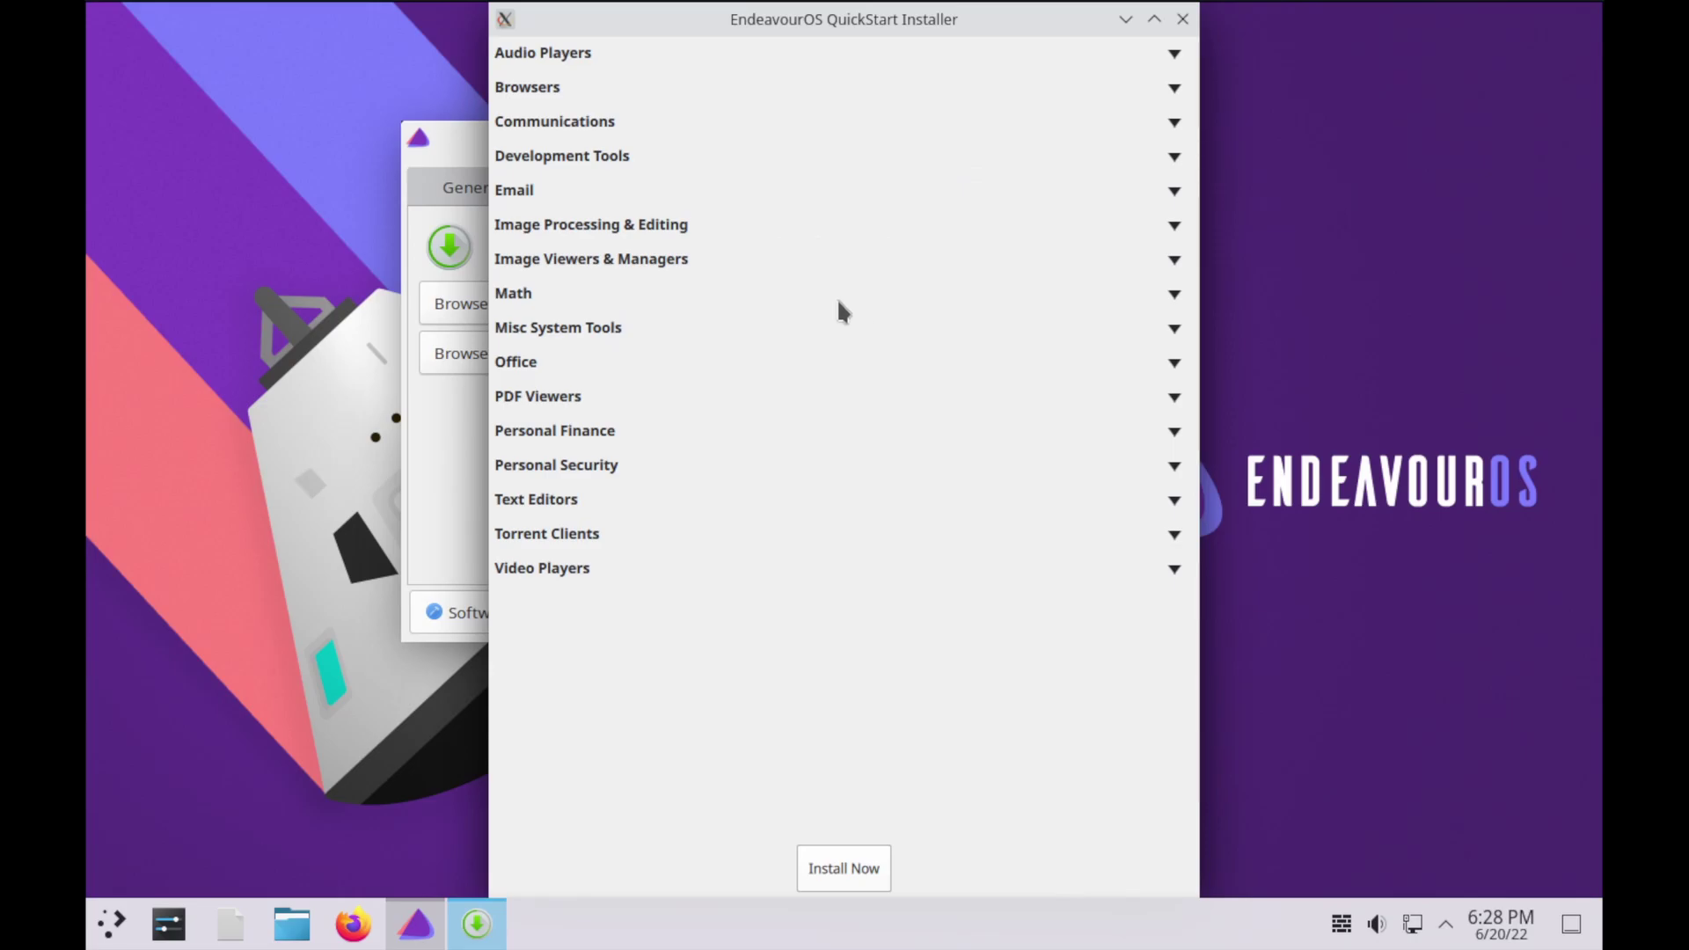
Expand Audio Players, Browsers, Communications and Development Tools, ticking vivaldi and torbrowser-launcher
left_click(1174, 56)
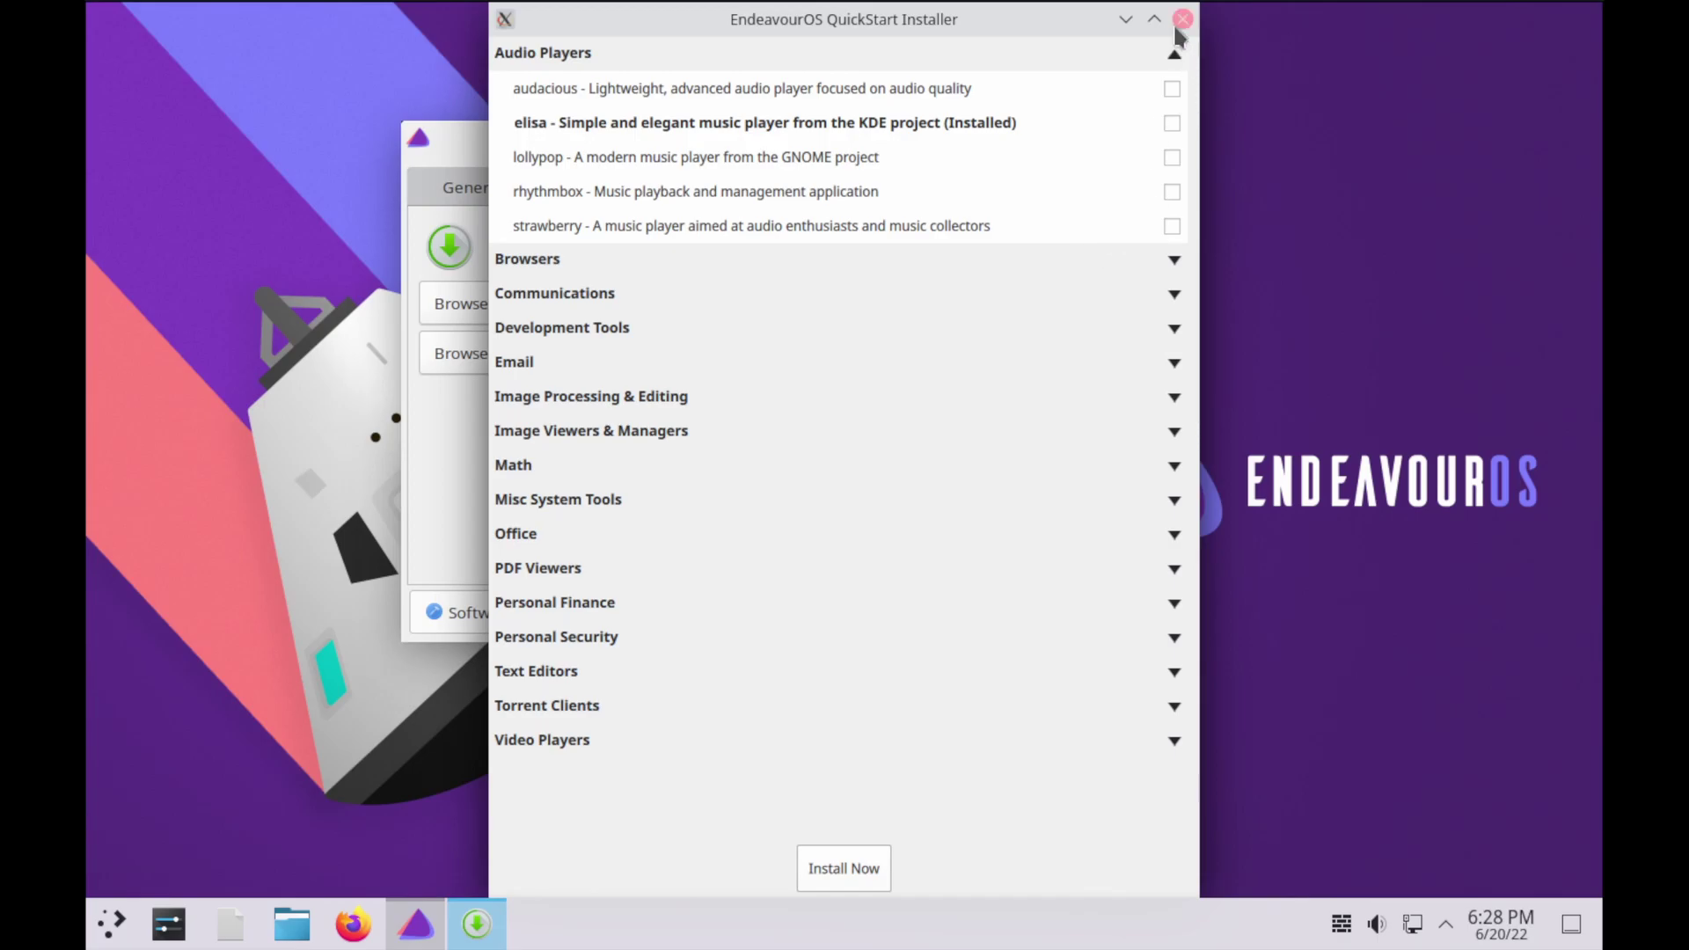
left_click(1172, 260)
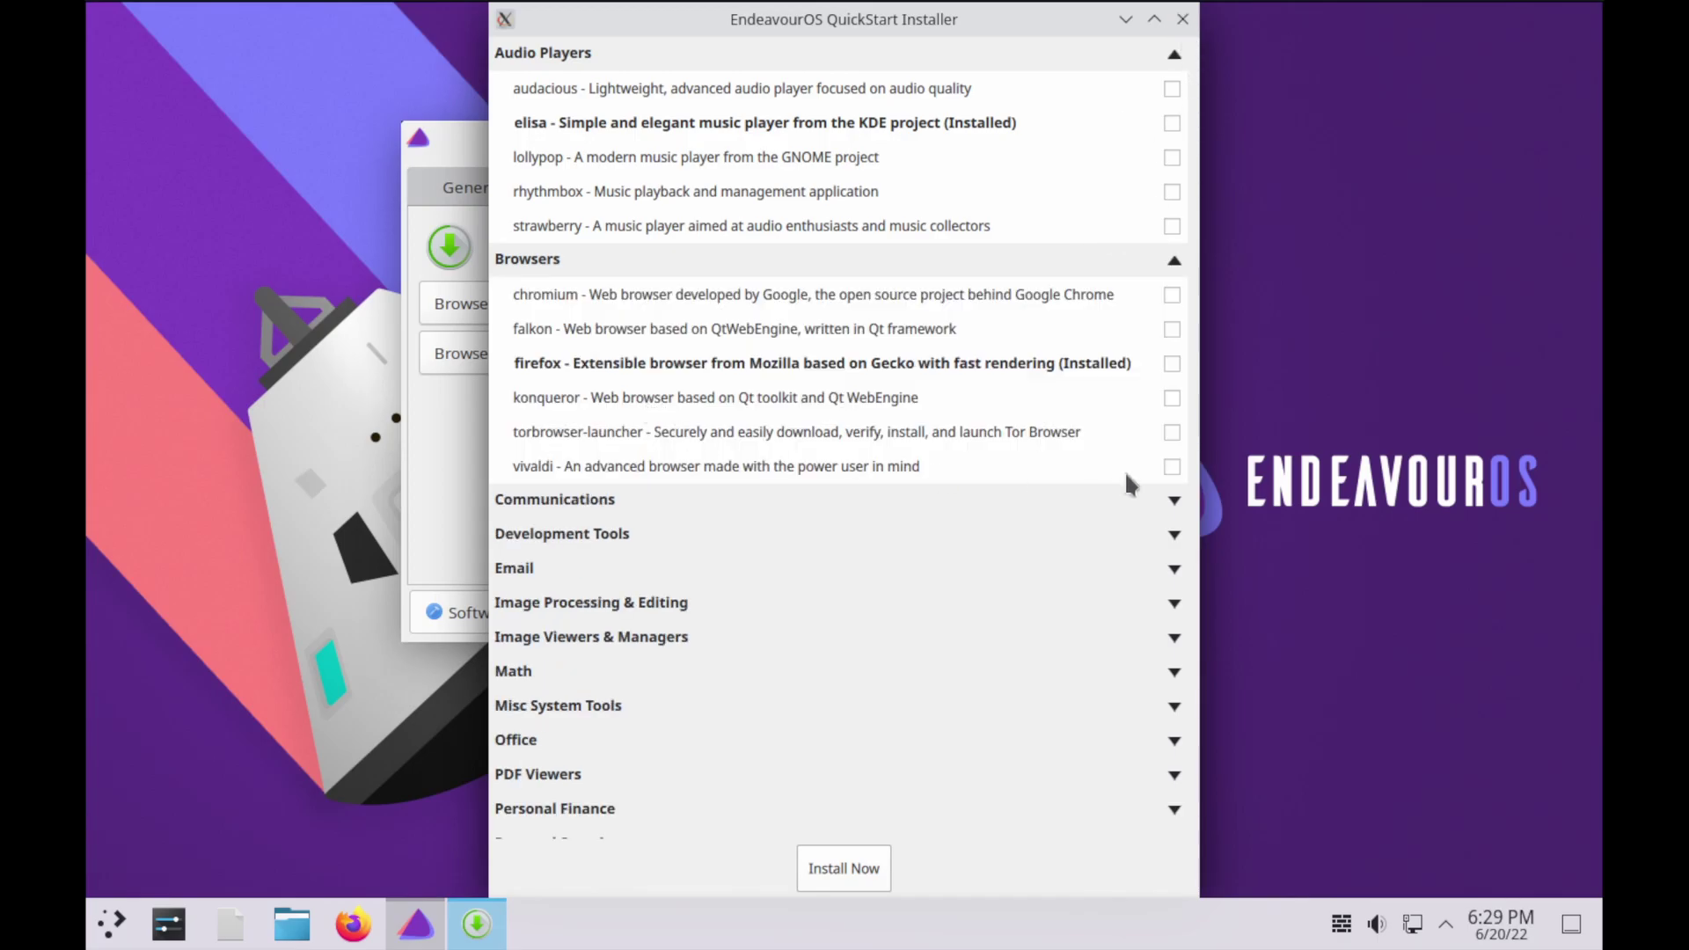
left_click(1172, 467)
left_click(1172, 432)
left_click(581, 498)
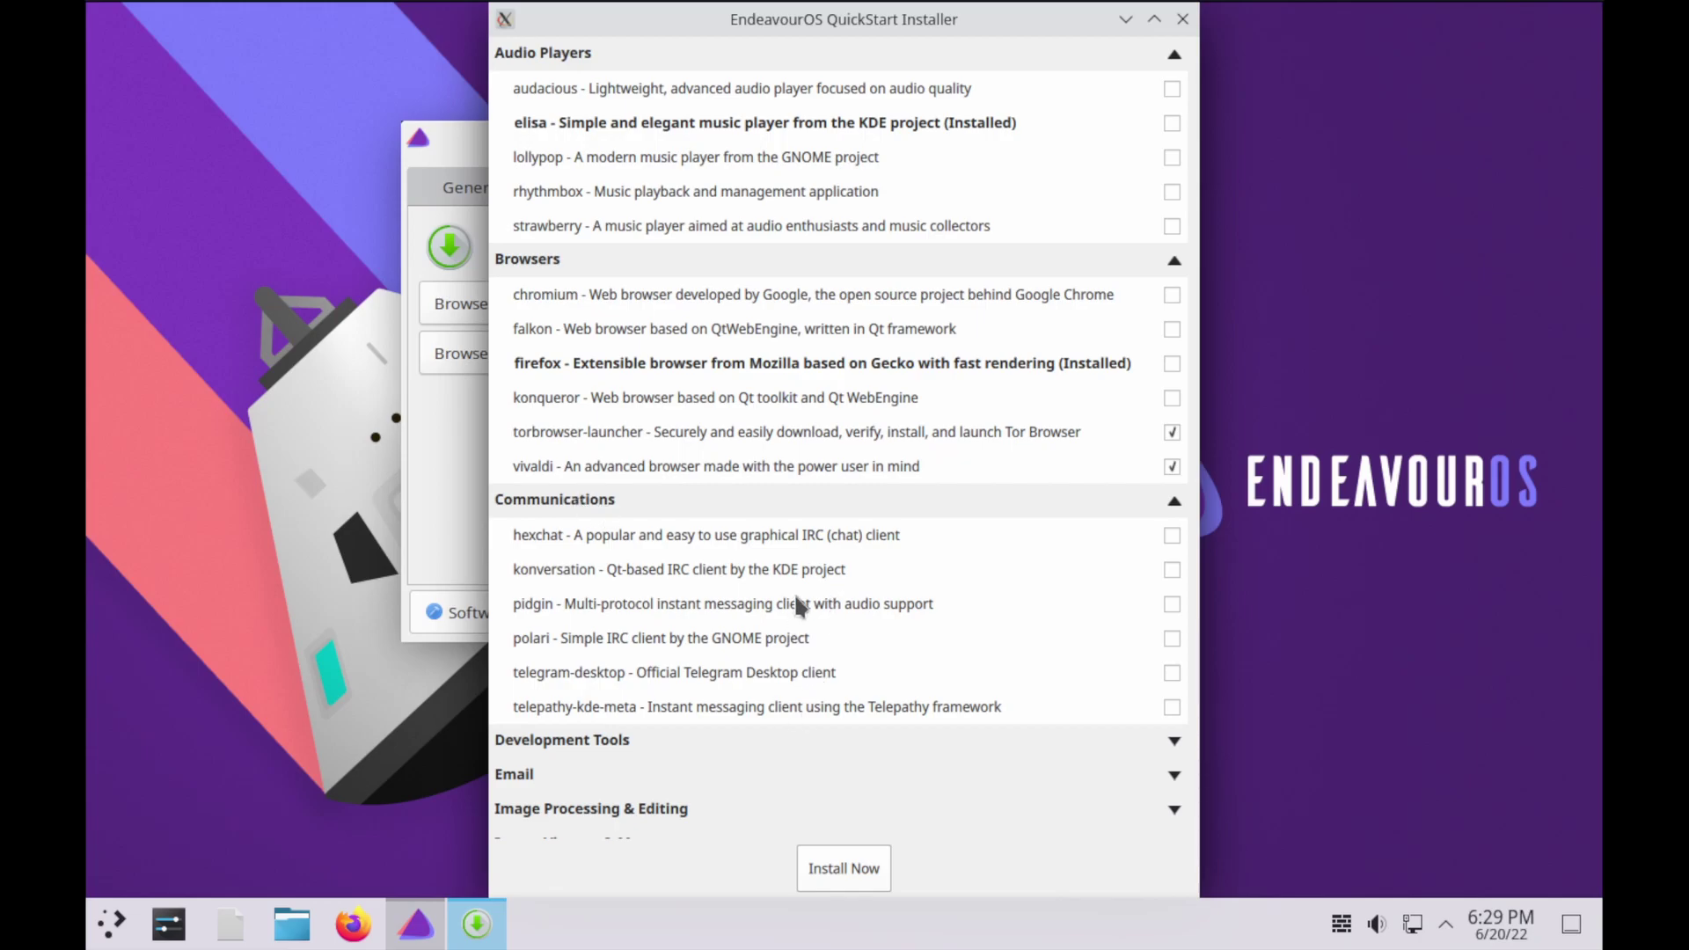
left_click(604, 740)
scroll(854, 700, "down", 6)
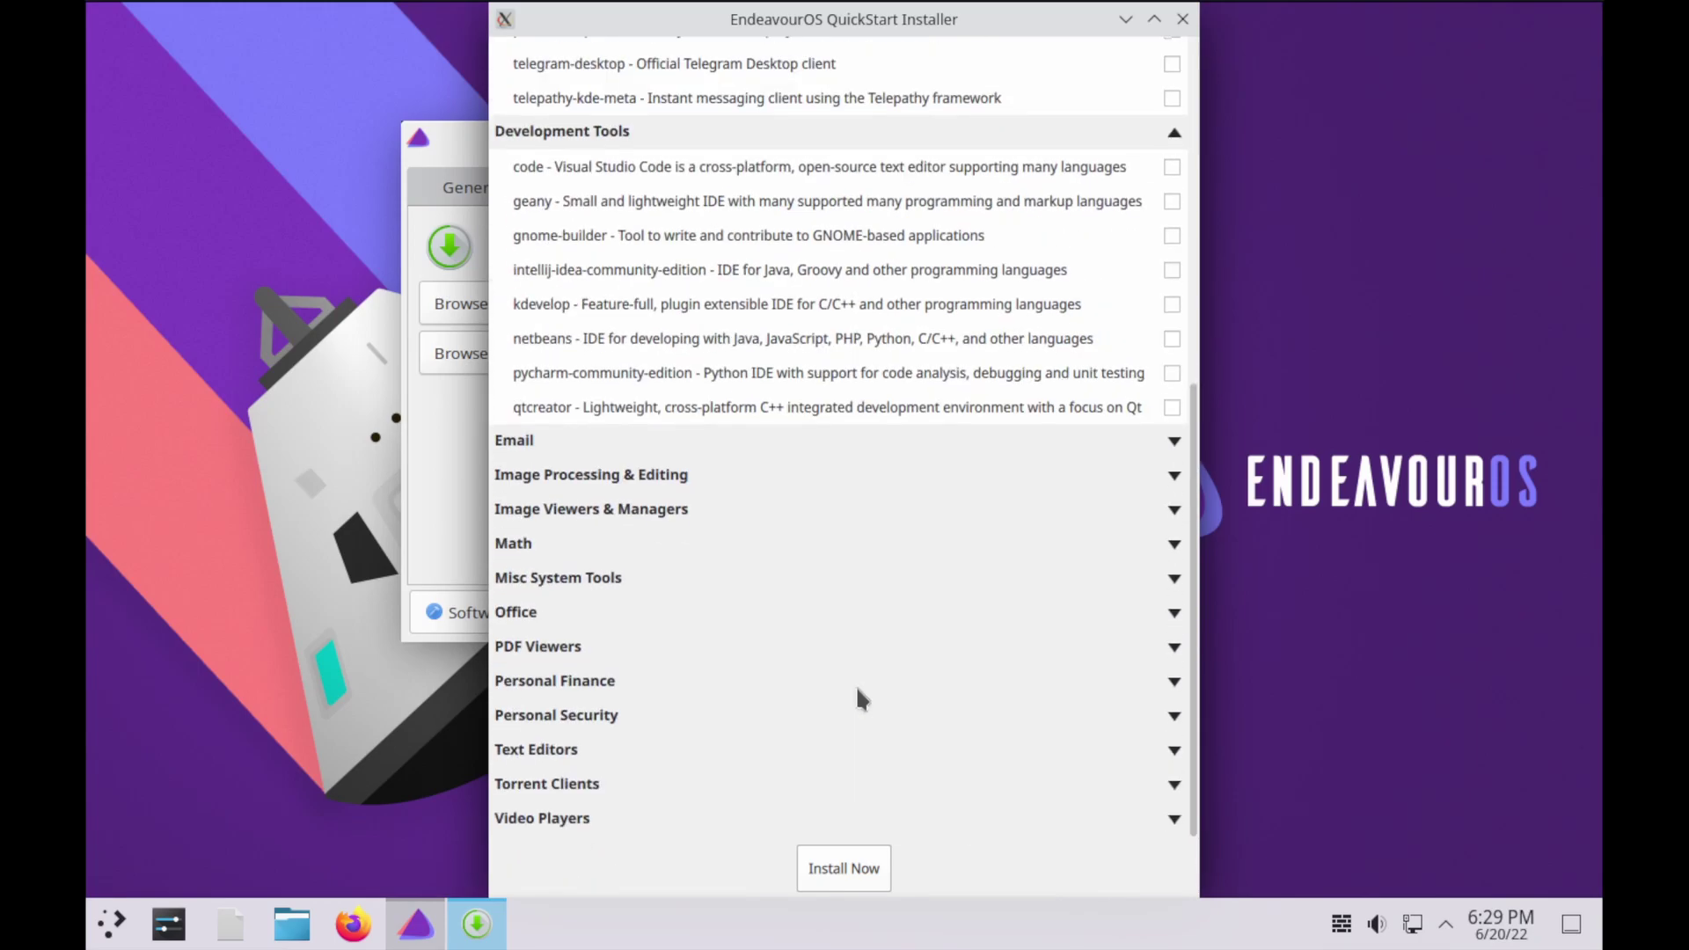
Authenticate and install all 16 packages, including vivaldi and torbrowser-launcher, then close Konsole
left_click(832, 868)
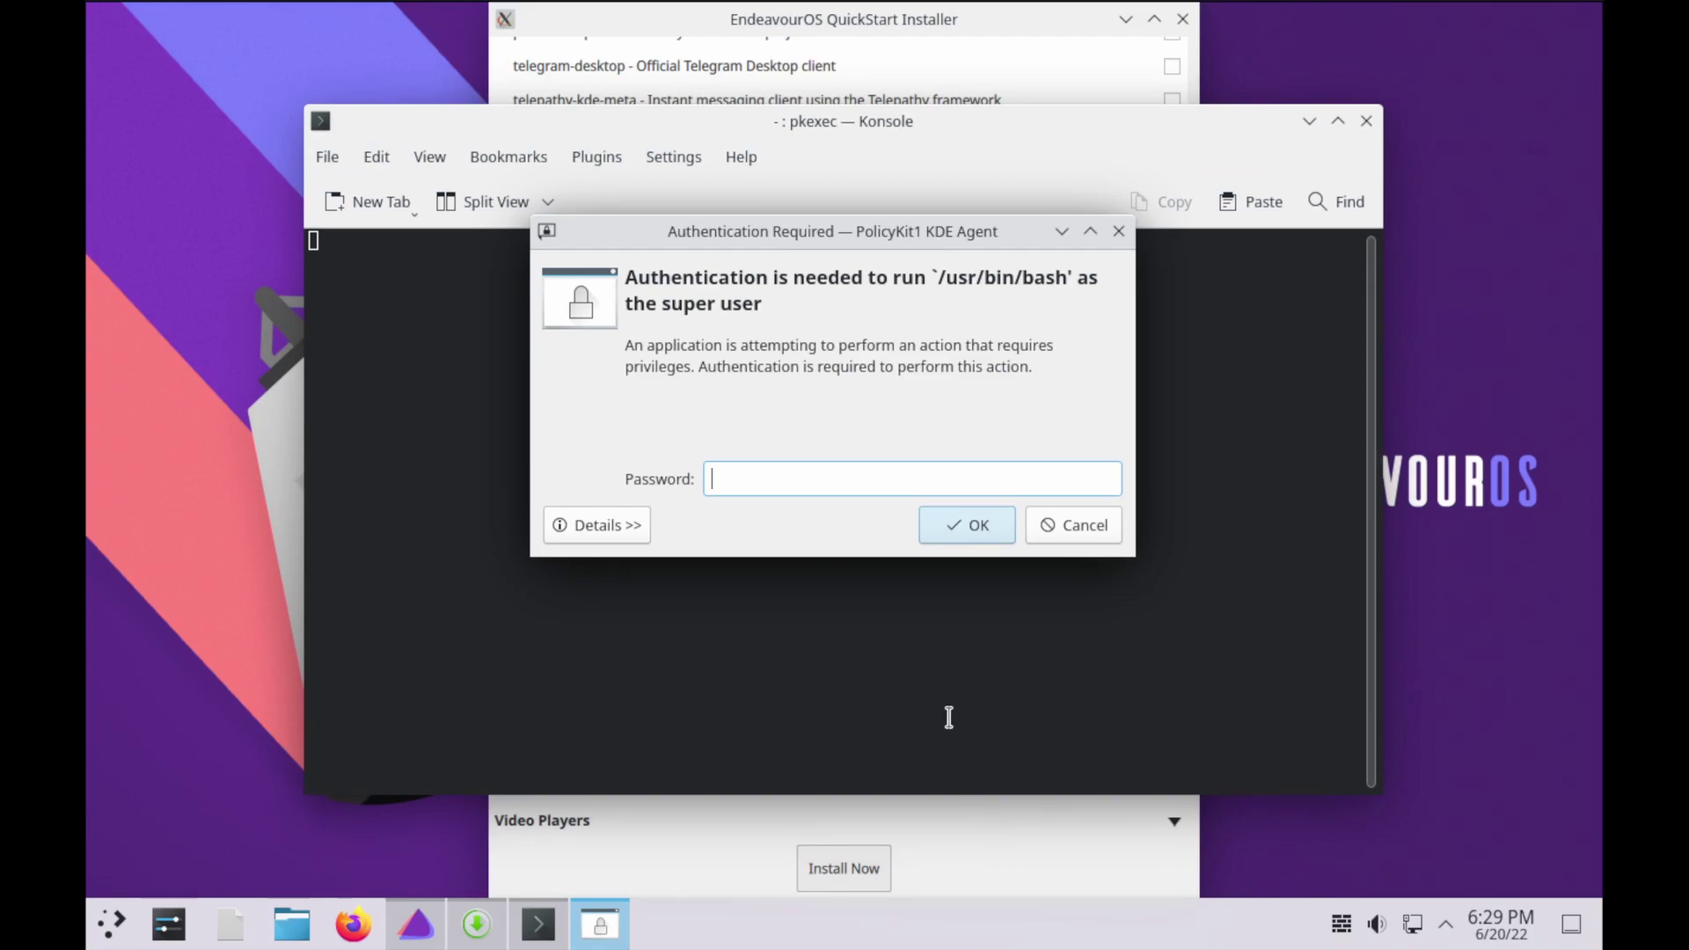
type("***")
key("Return")
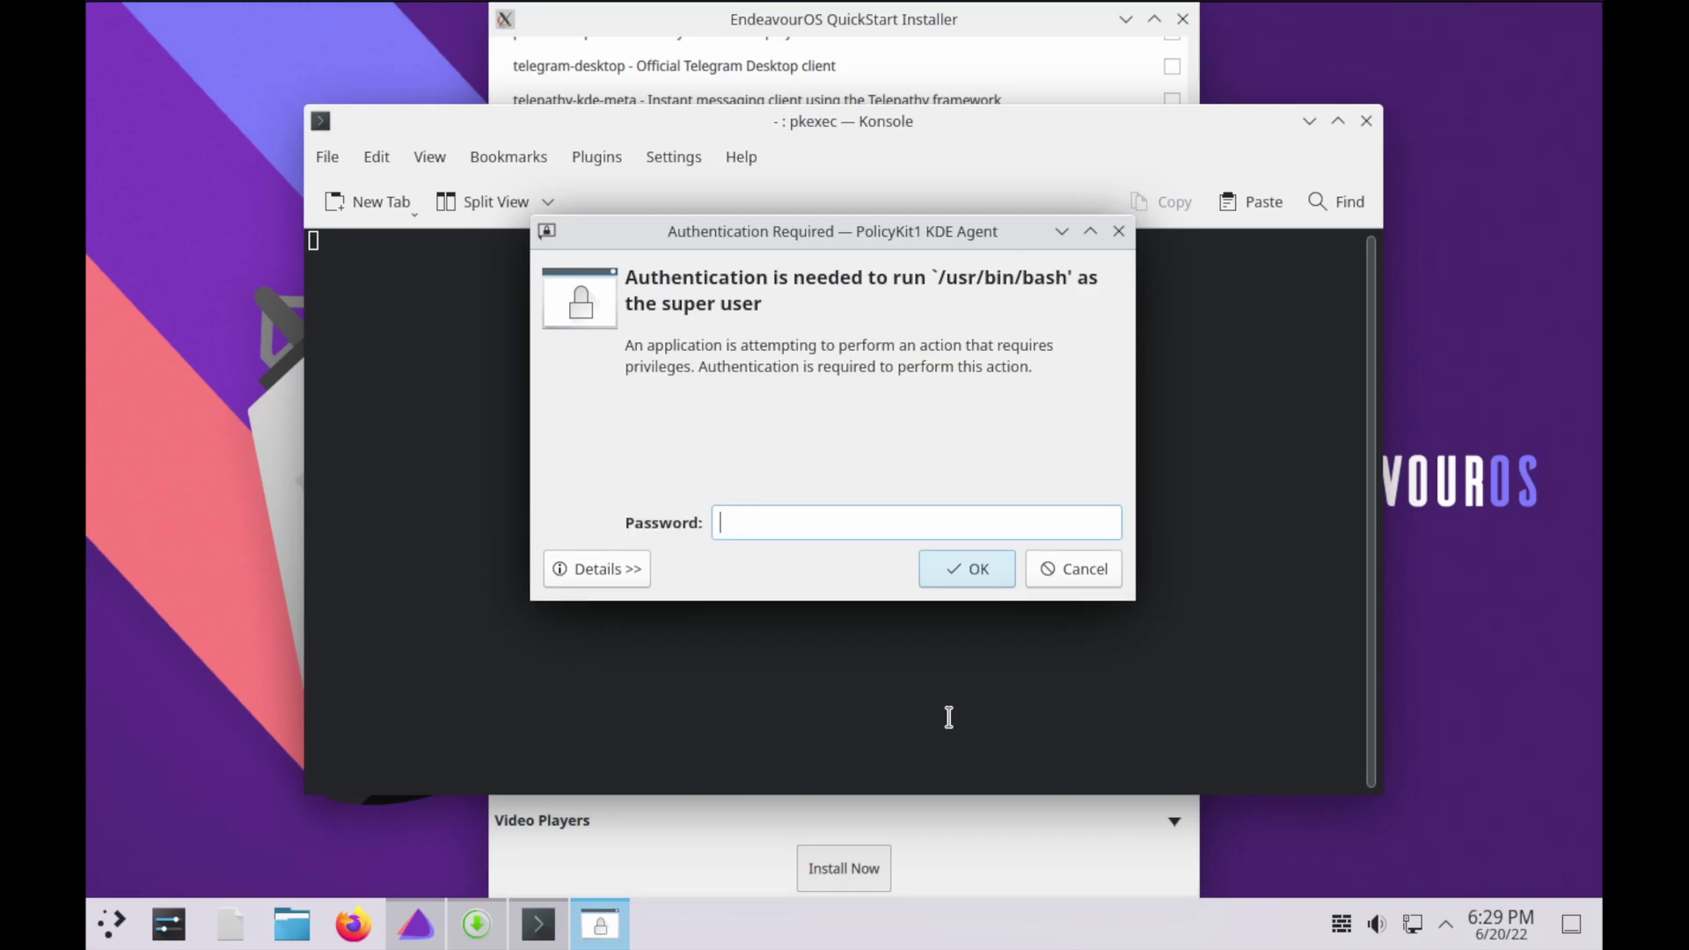
type("****")
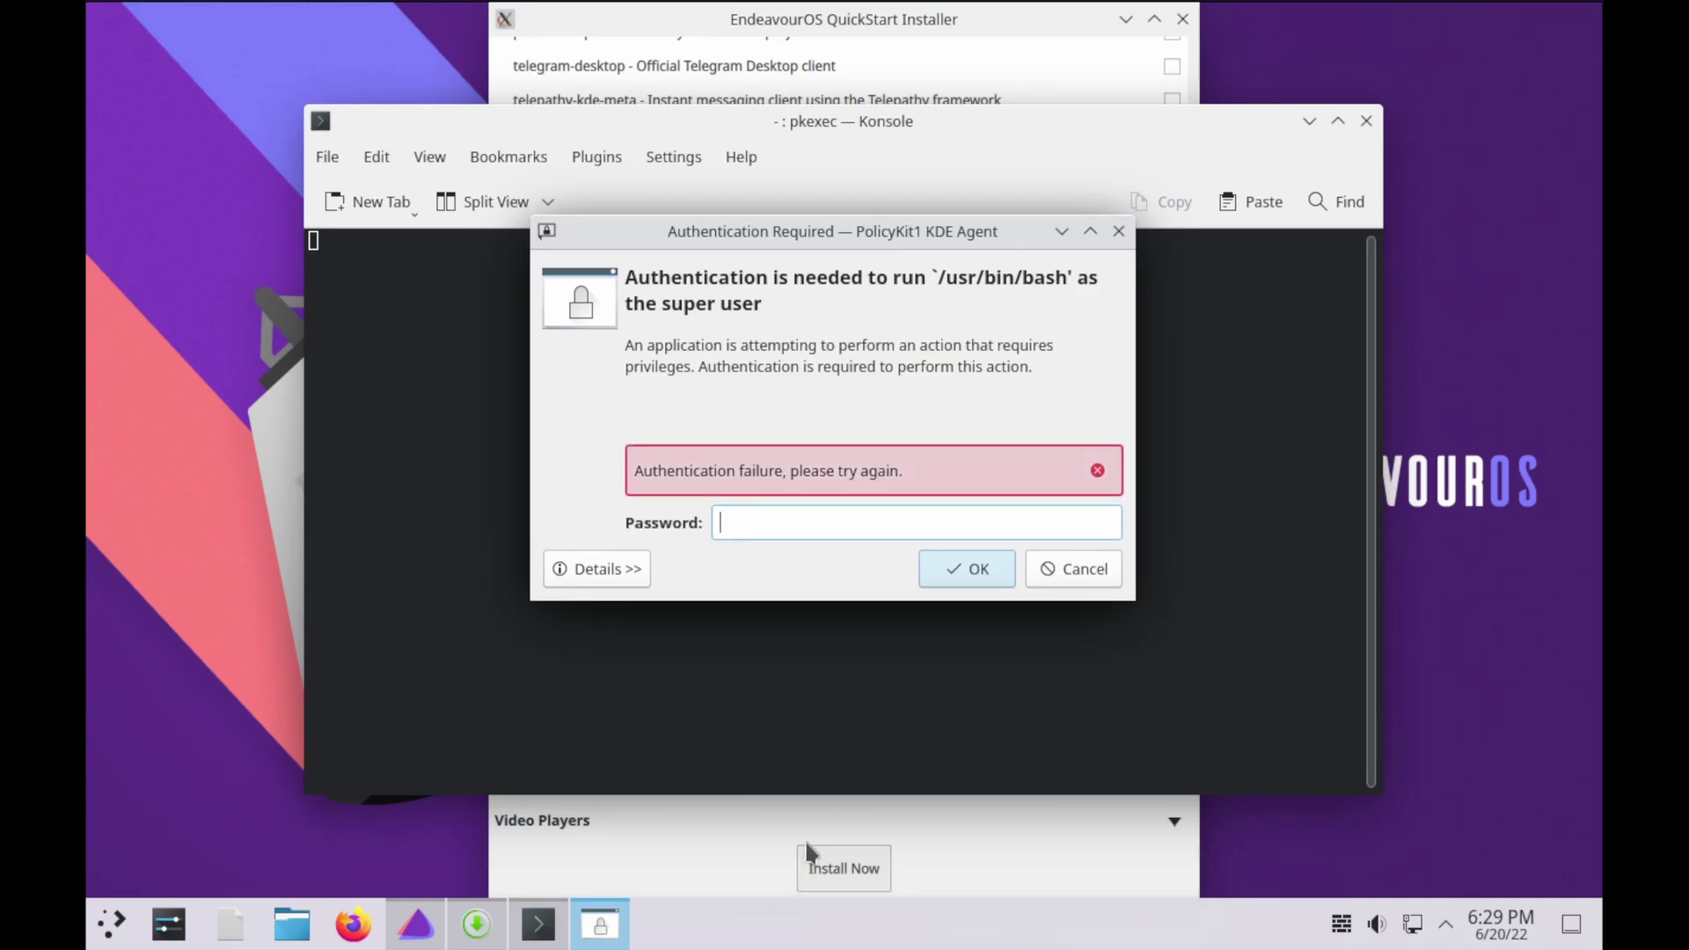
key("Return")
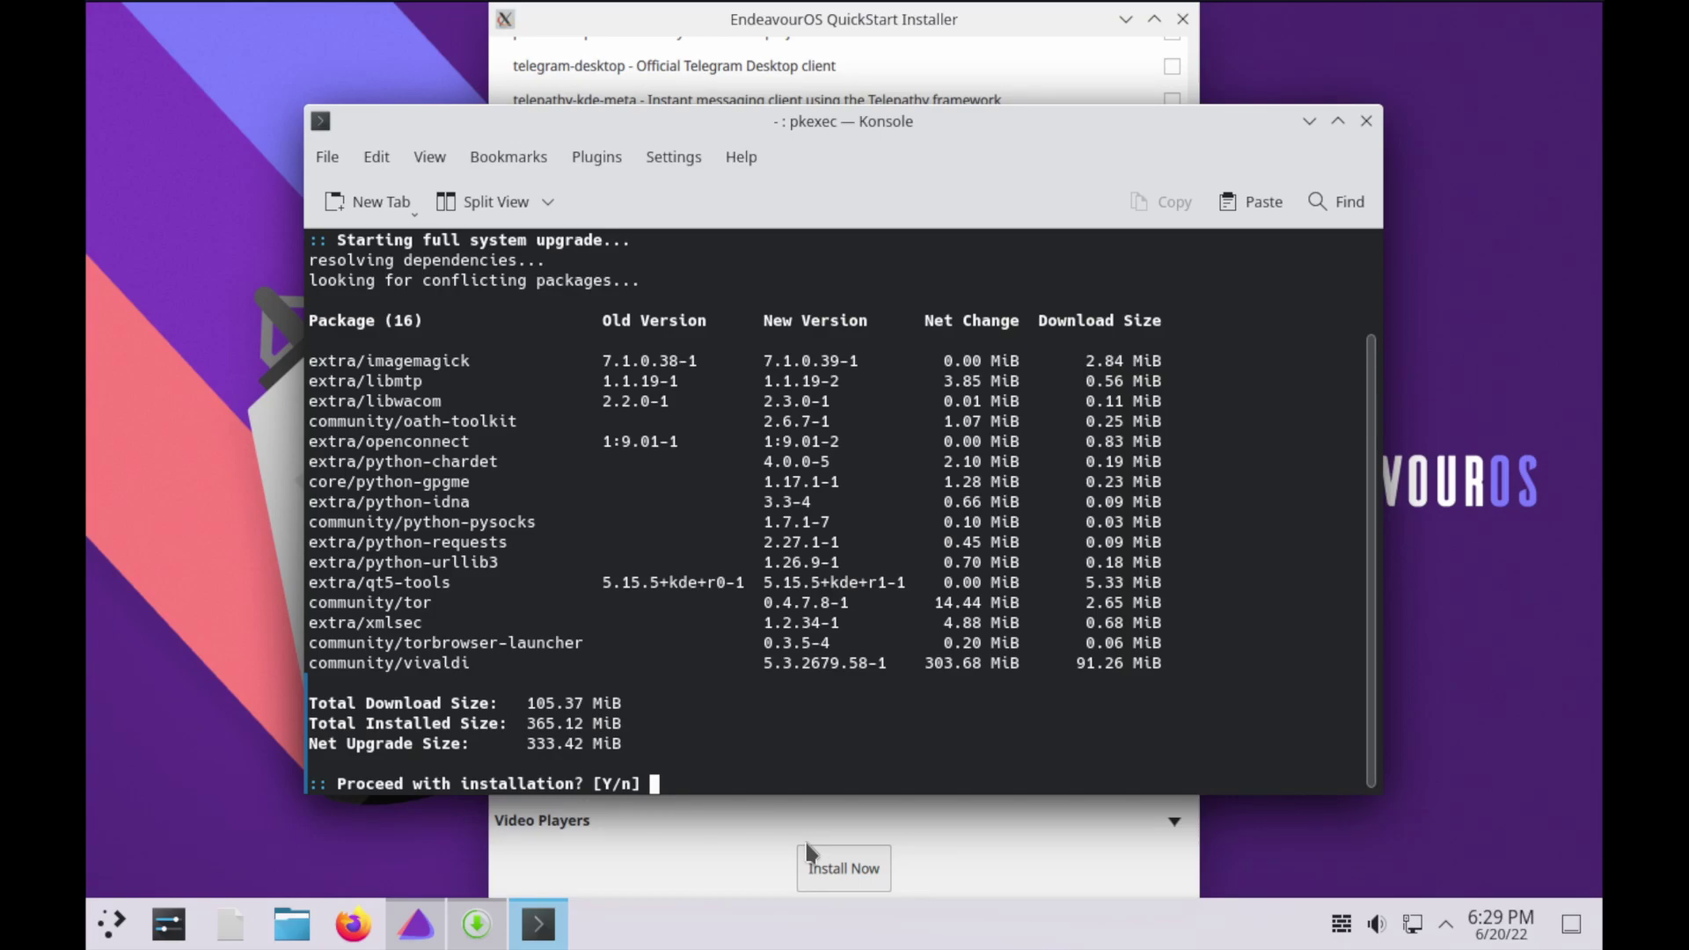
key("Return")
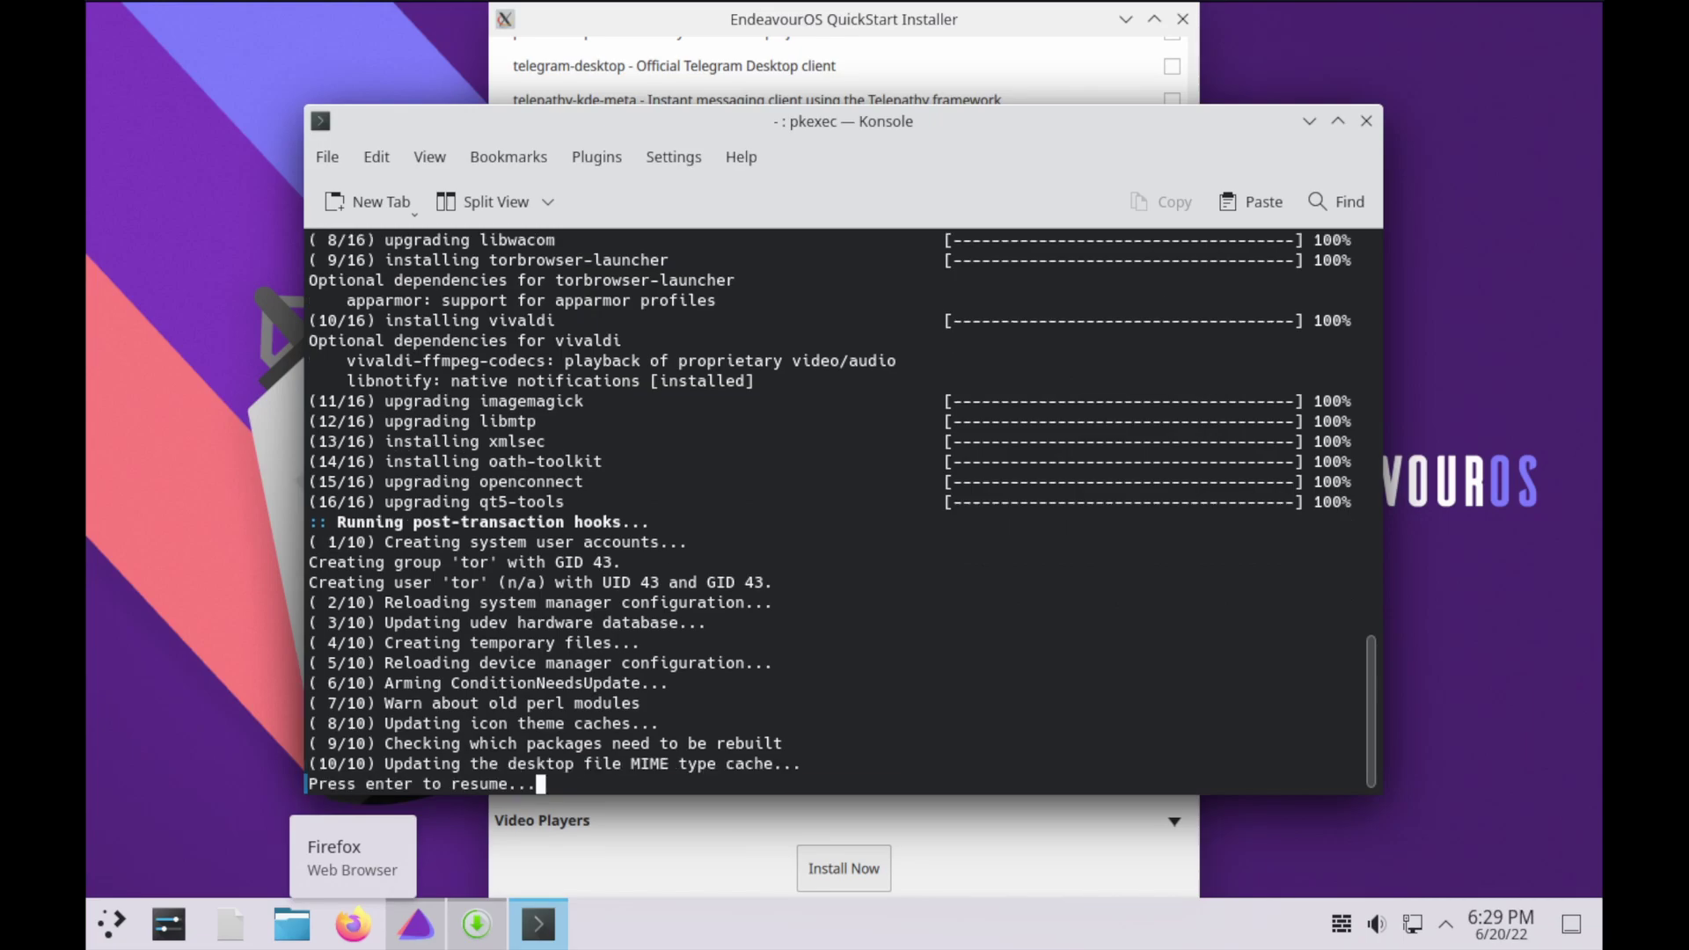
key("Return")
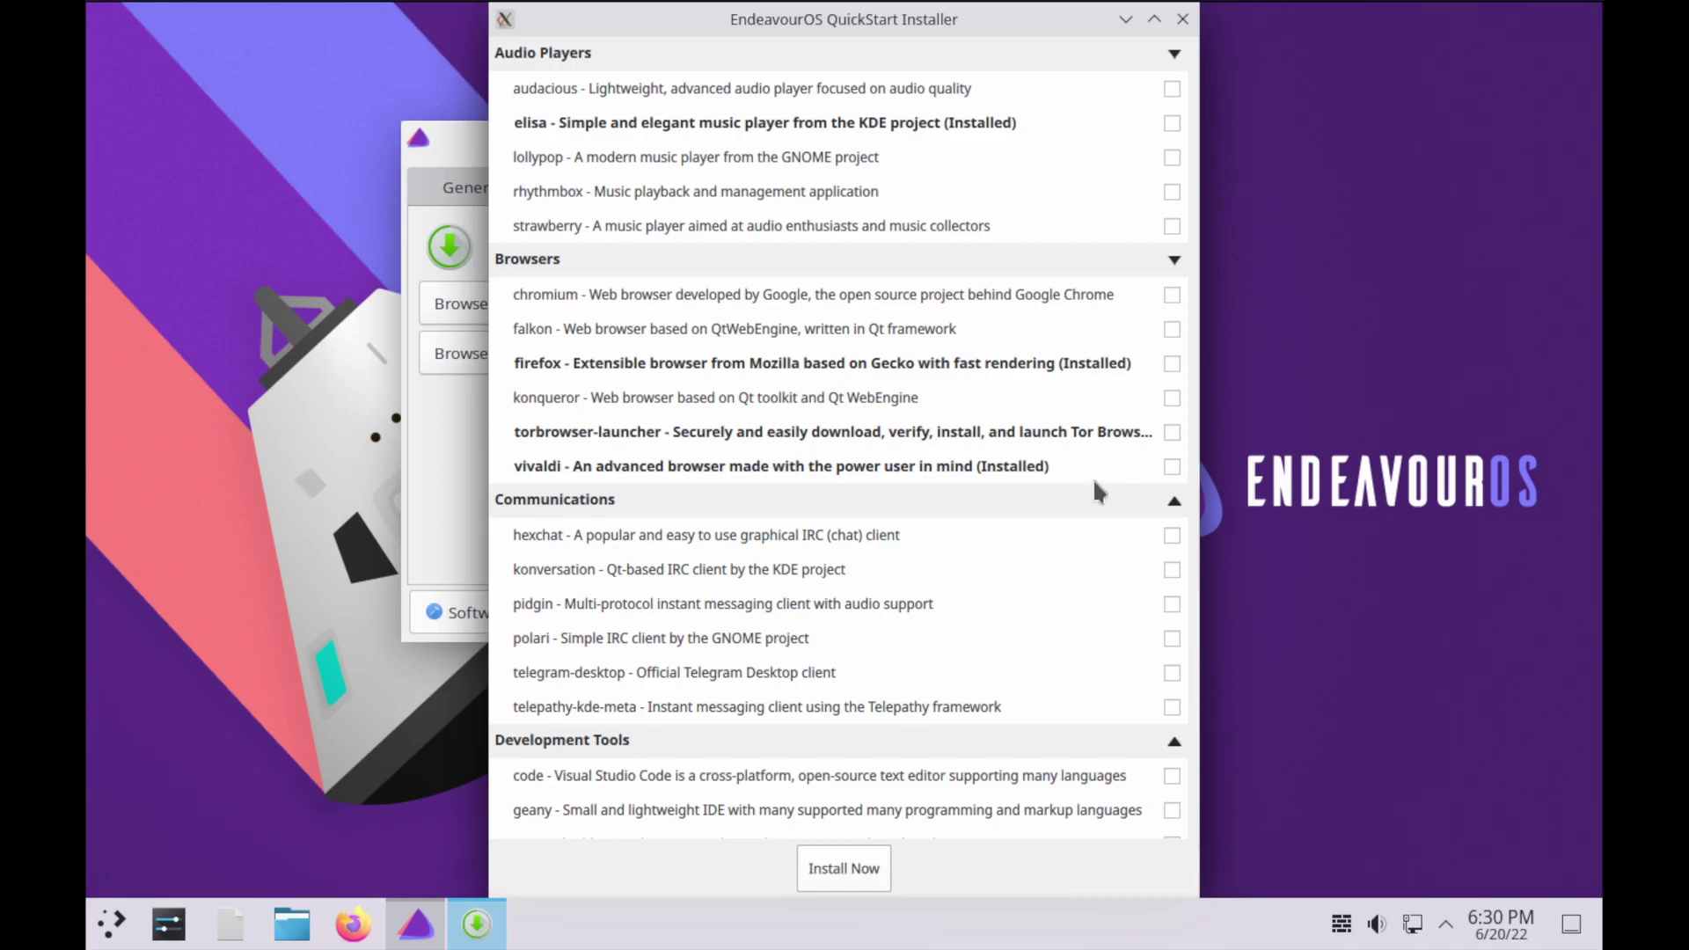
Close the QuickStart Installer and the EndeavourOS Welcome window to return to the empty Plasma desktop
left_click(1183, 18)
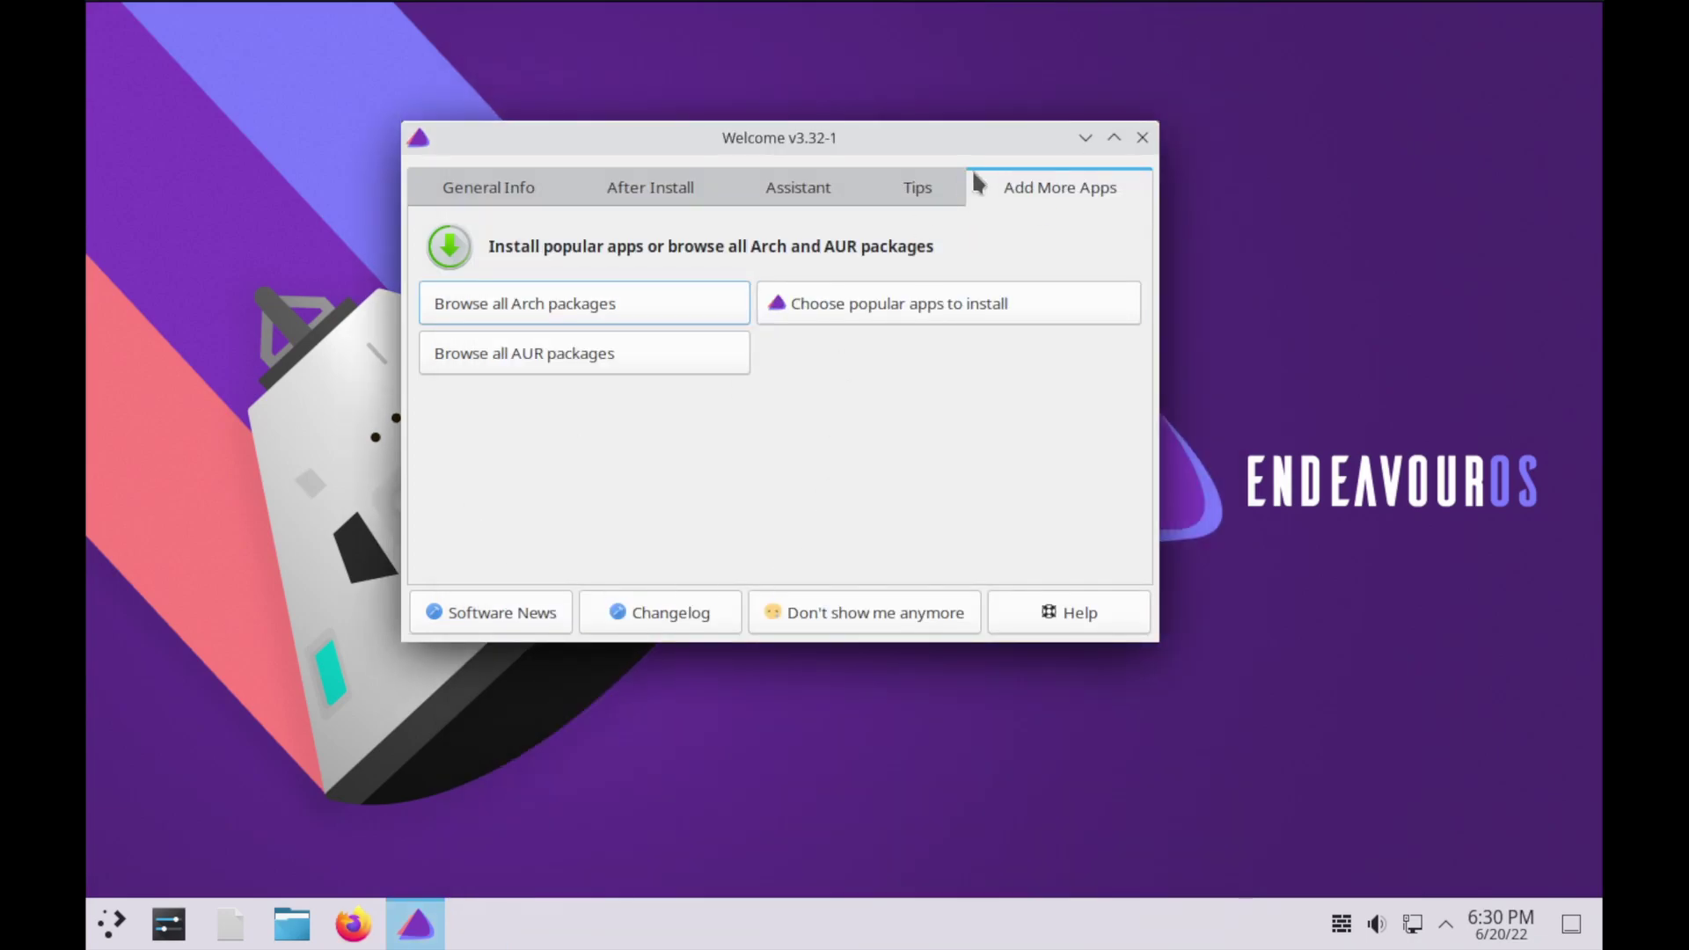
left_click(1142, 138)
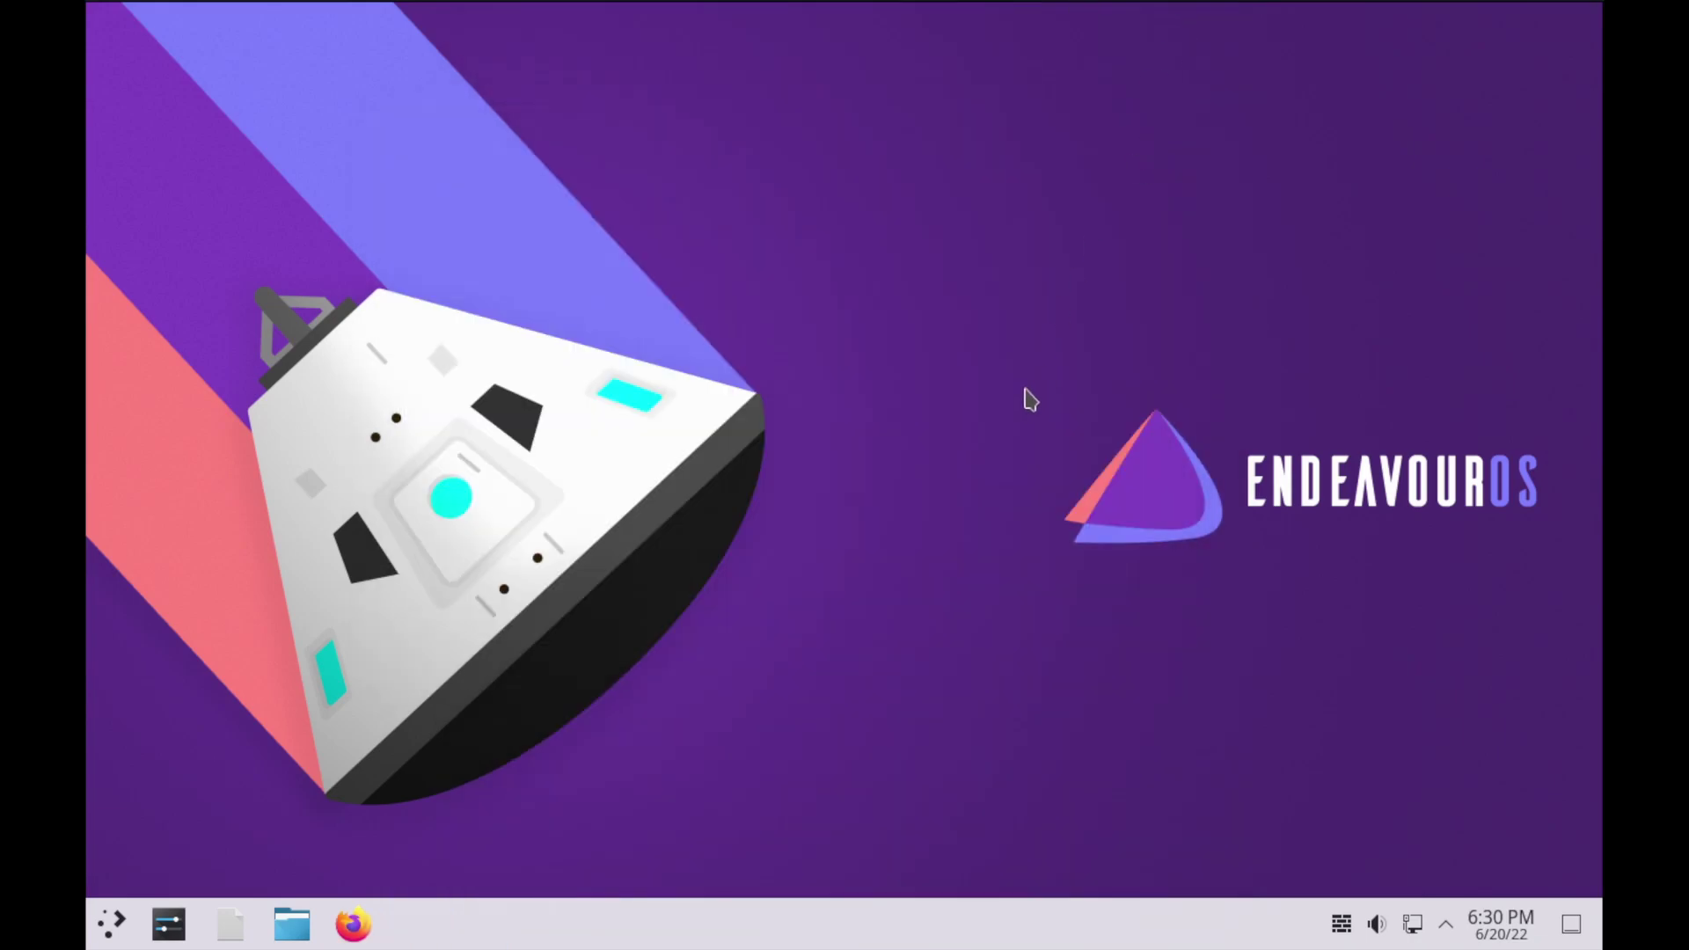